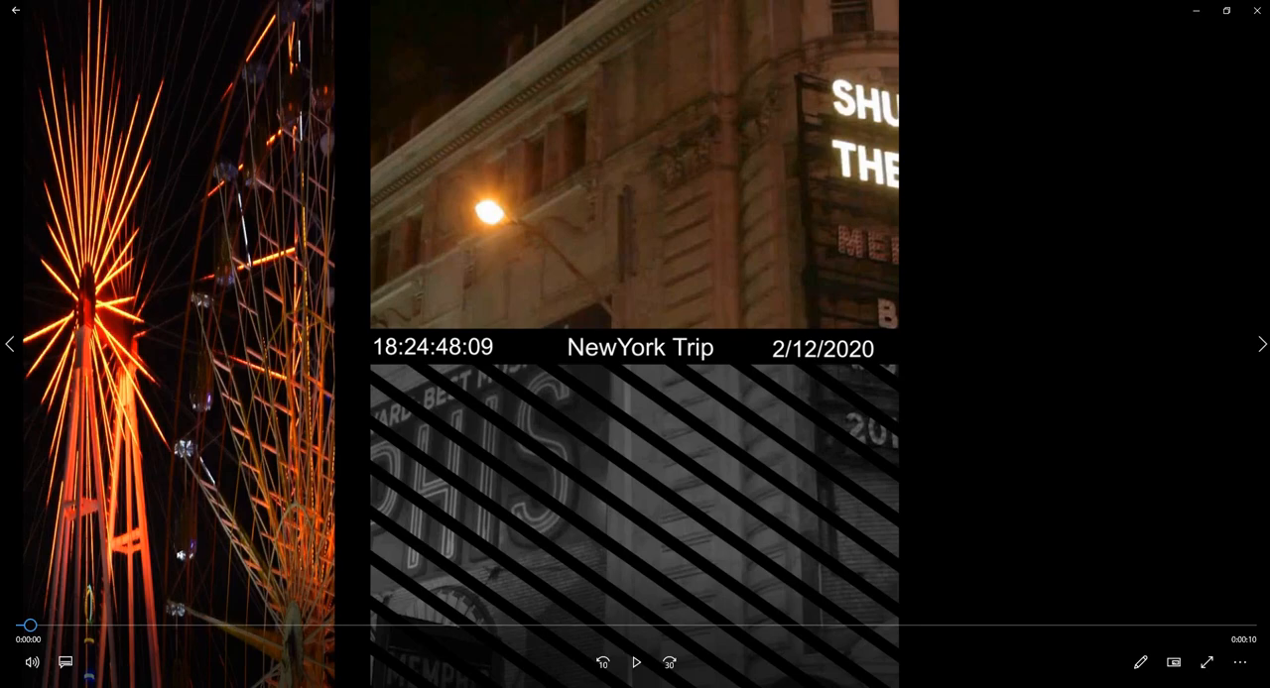
Step: Play the finished split-screen New York trip video
click(637, 662)
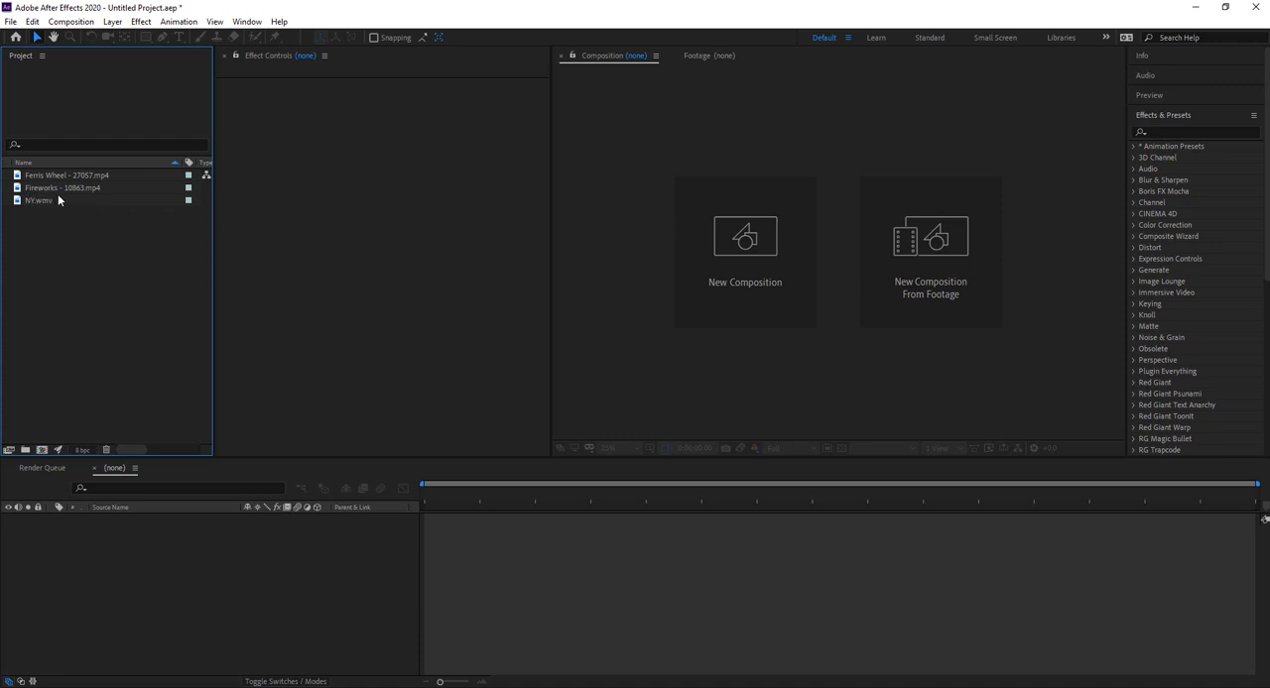
Step: In After Effects, create a new composition named Main
click(736, 248)
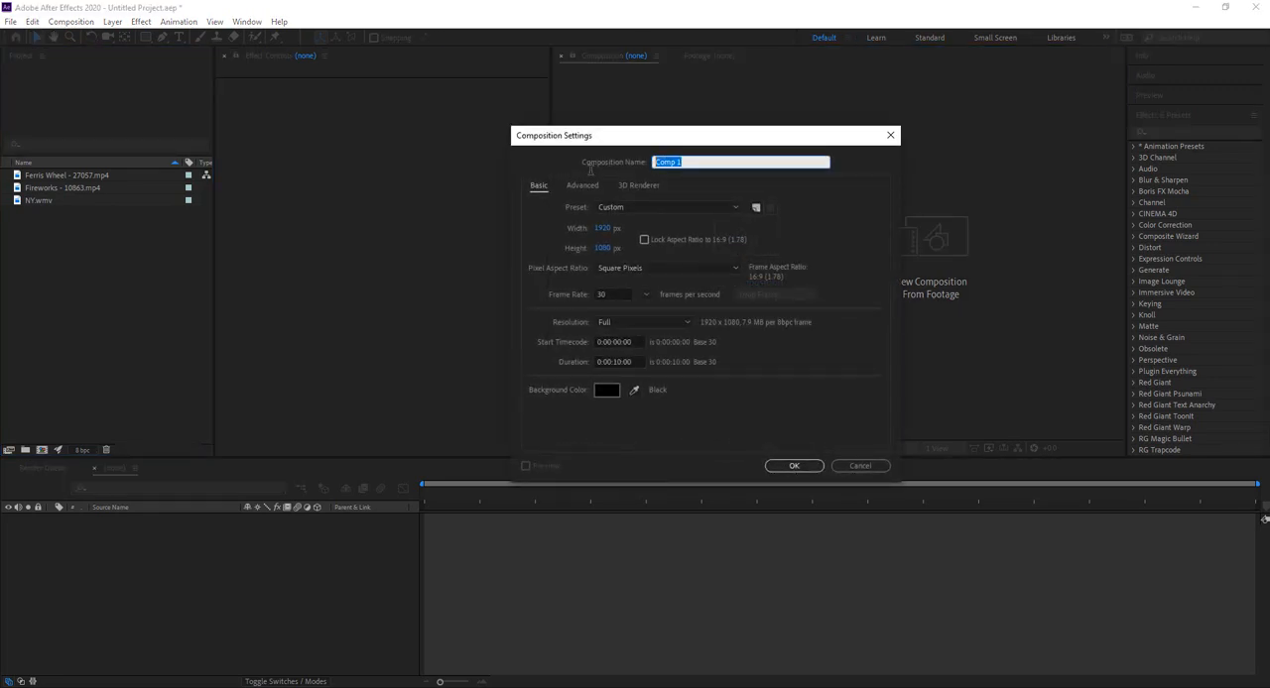
text(Main)
click(793, 465)
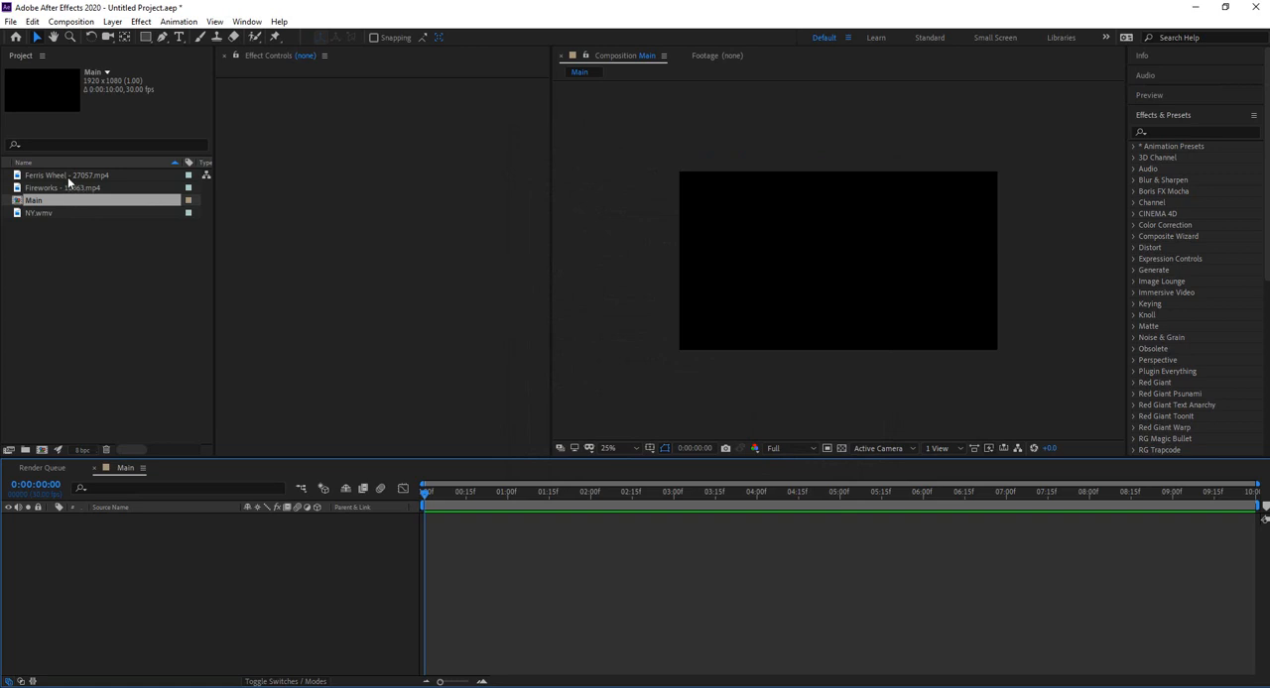
Step: Add NY.wmv to the Main composition and pre-compose it as "PlaceHolder 1"
drag(47, 218, 130, 533)
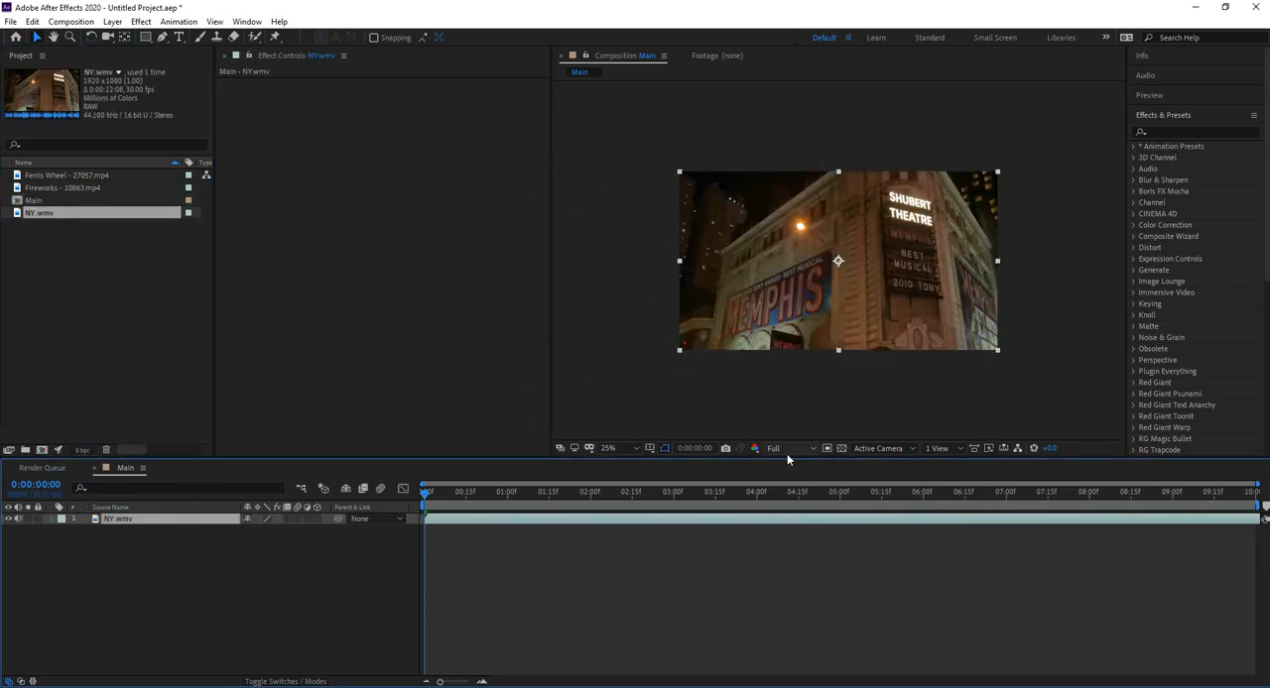
right_click(190, 519)
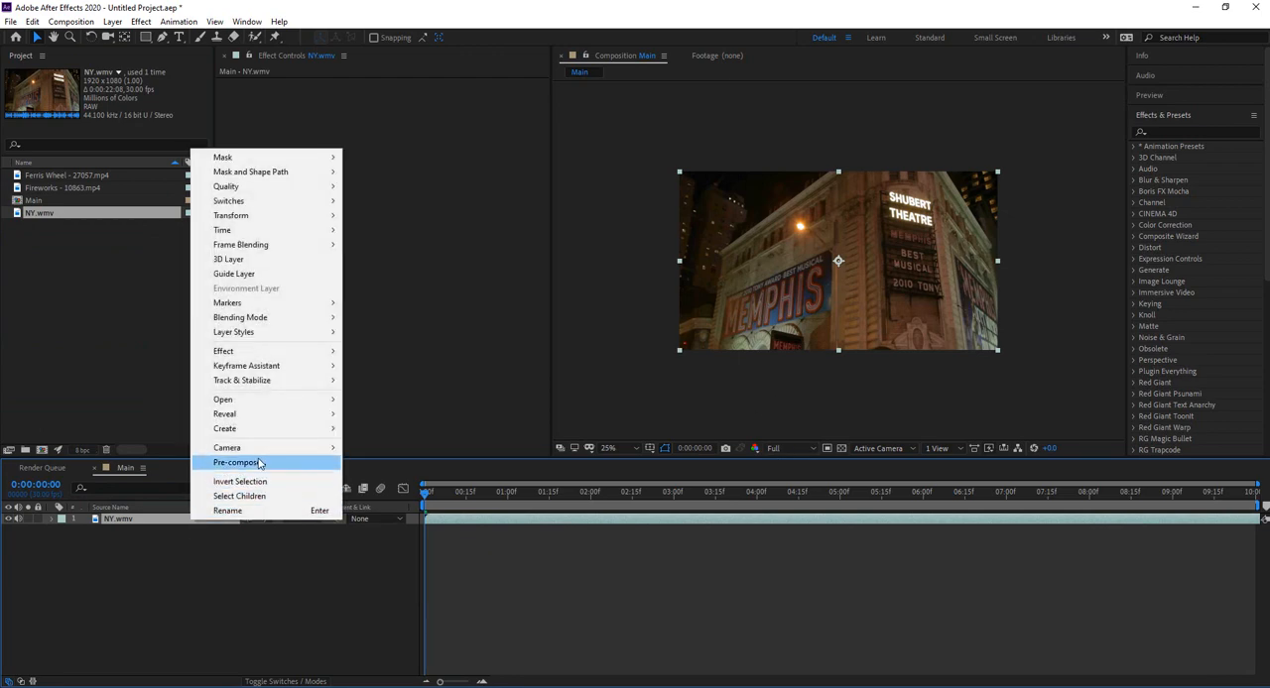
click(243, 462)
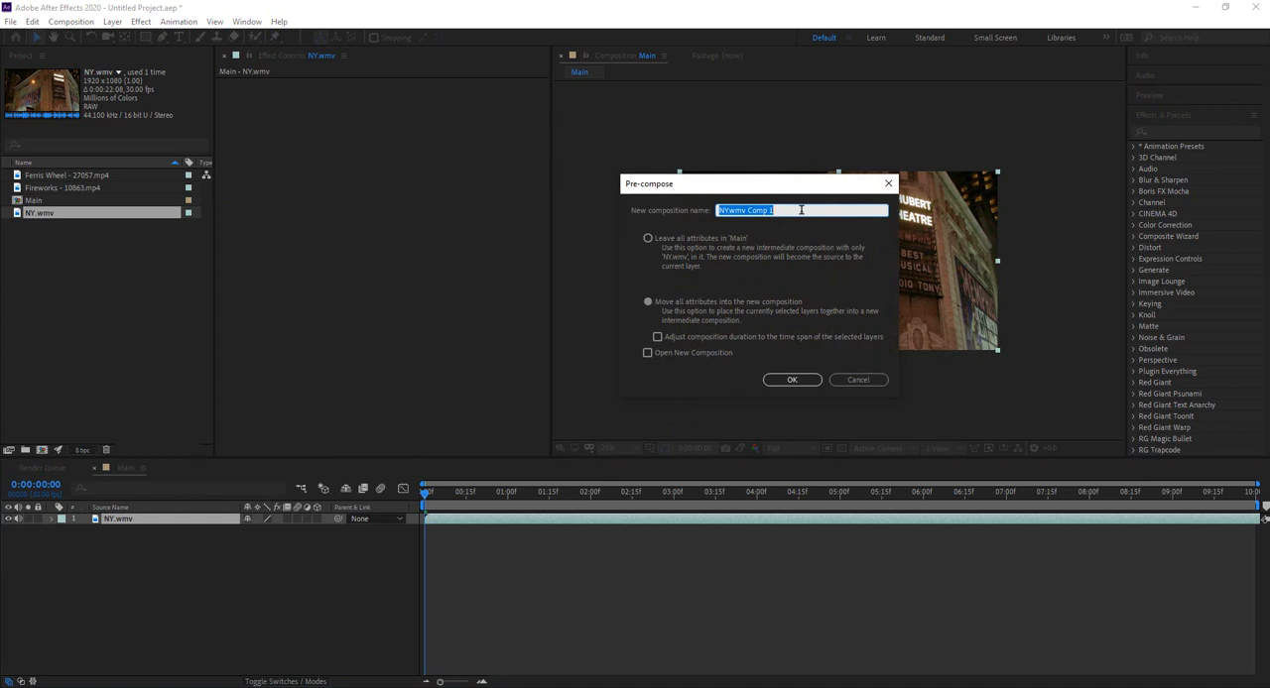
text(PlaceHolder)
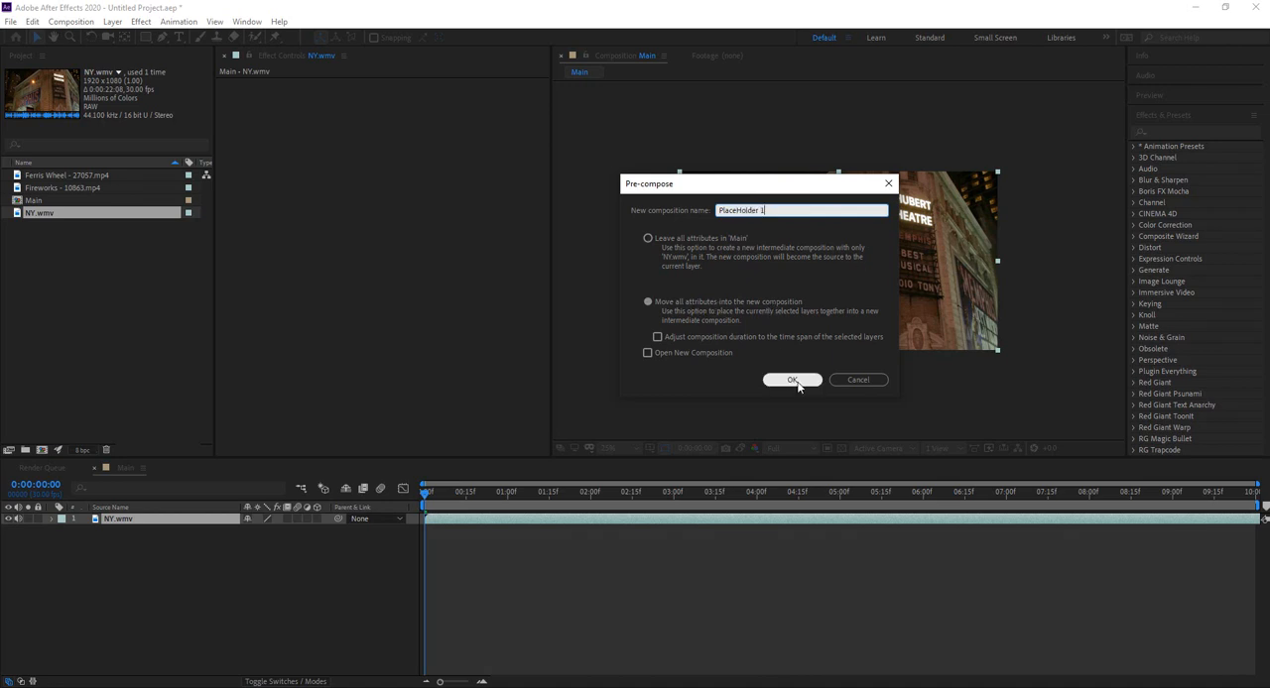
click(794, 383)
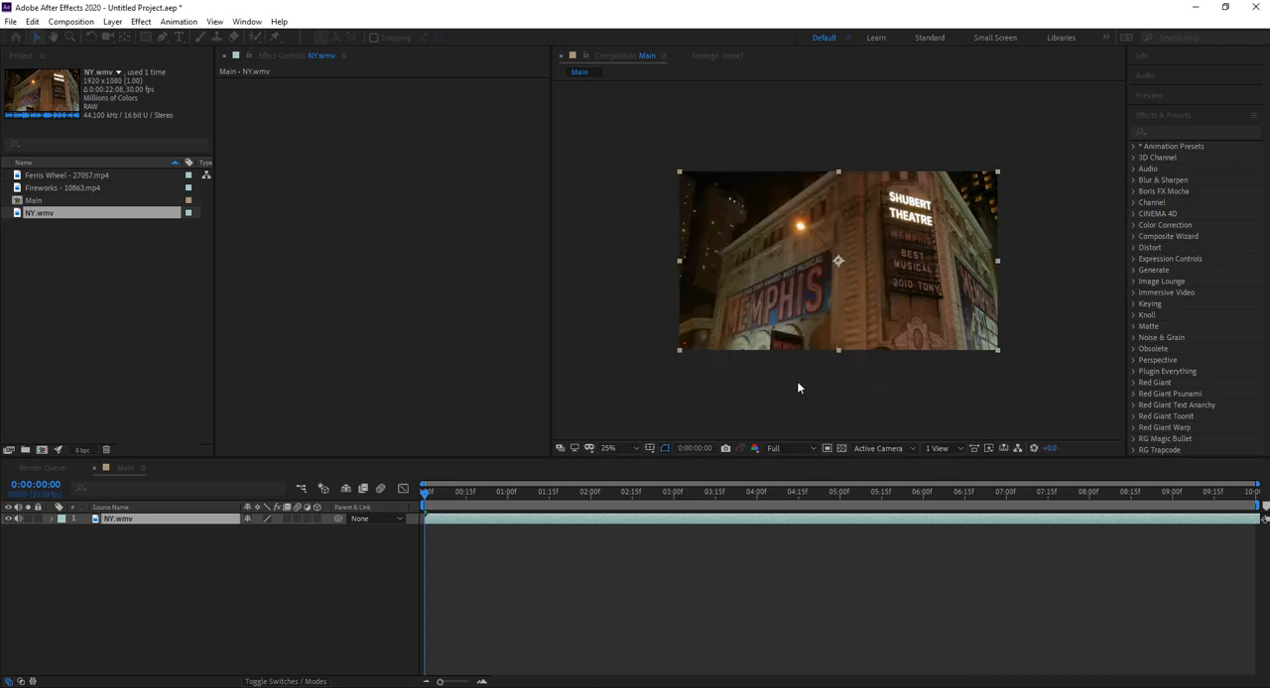
Step: With no layer selected, draw a thin horizontal rectangle with a solid black fill across the middle of the frame, slightly wider than the frame
click(280, 567)
click(162, 525)
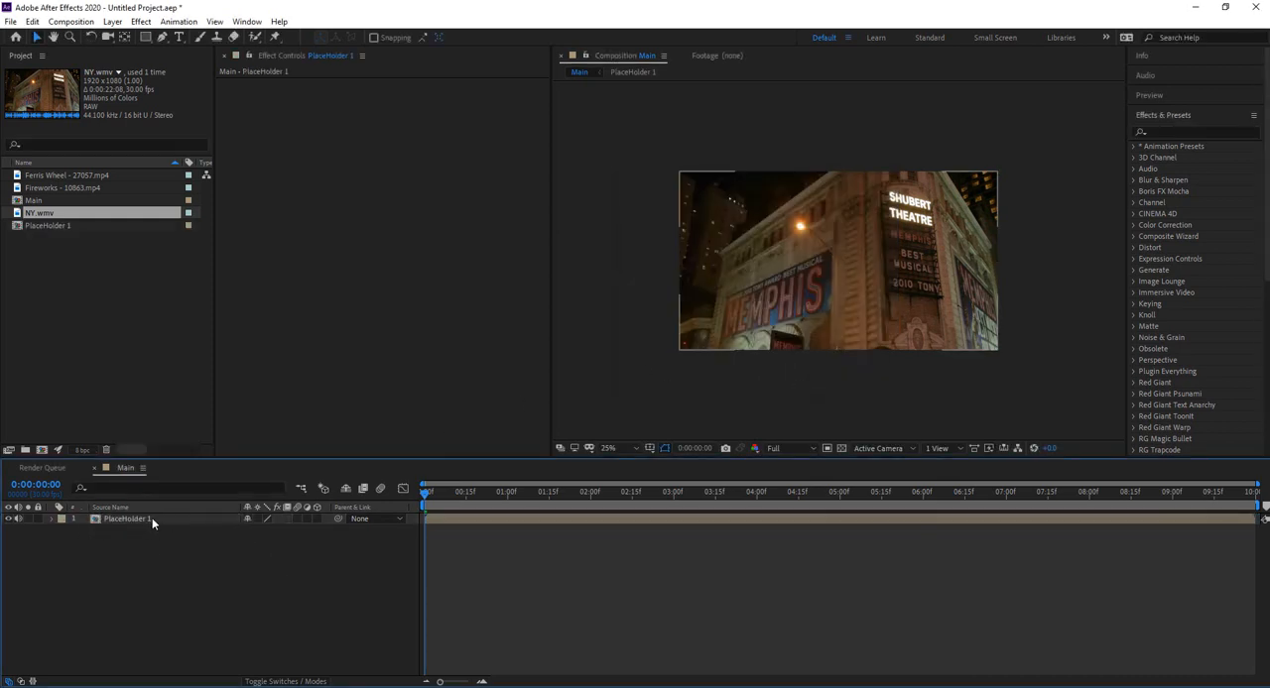
click(168, 537)
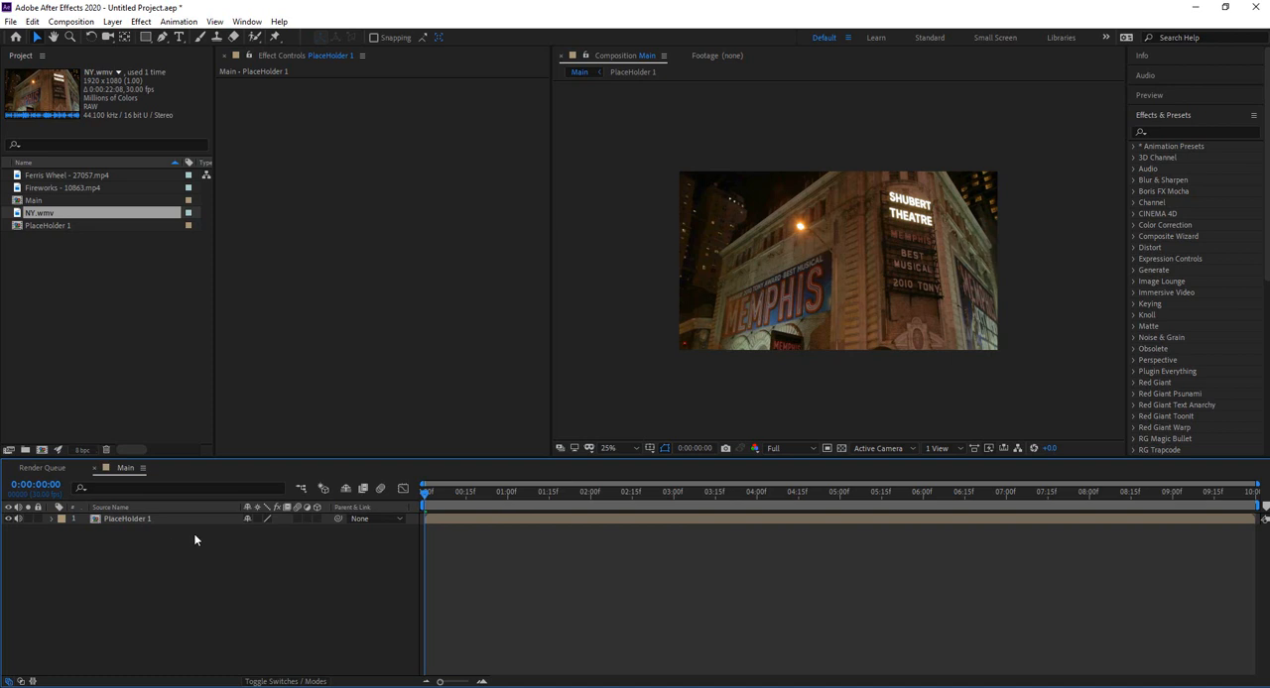
click(145, 38)
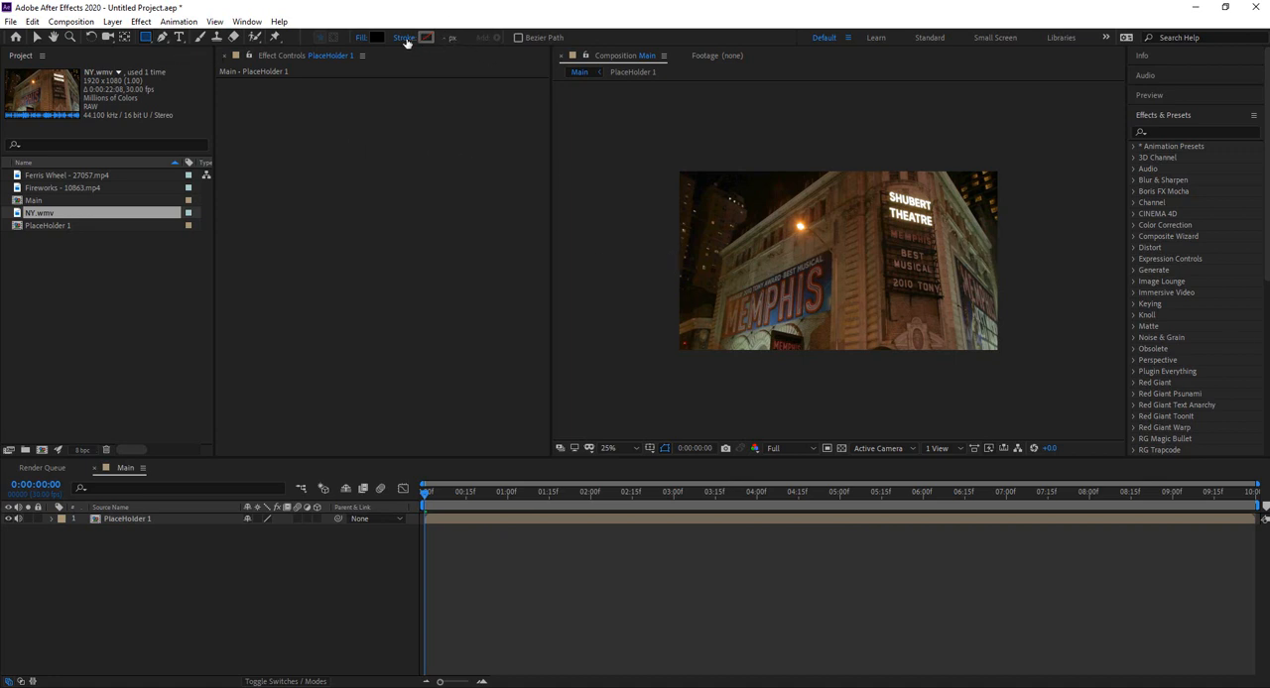
click(363, 38)
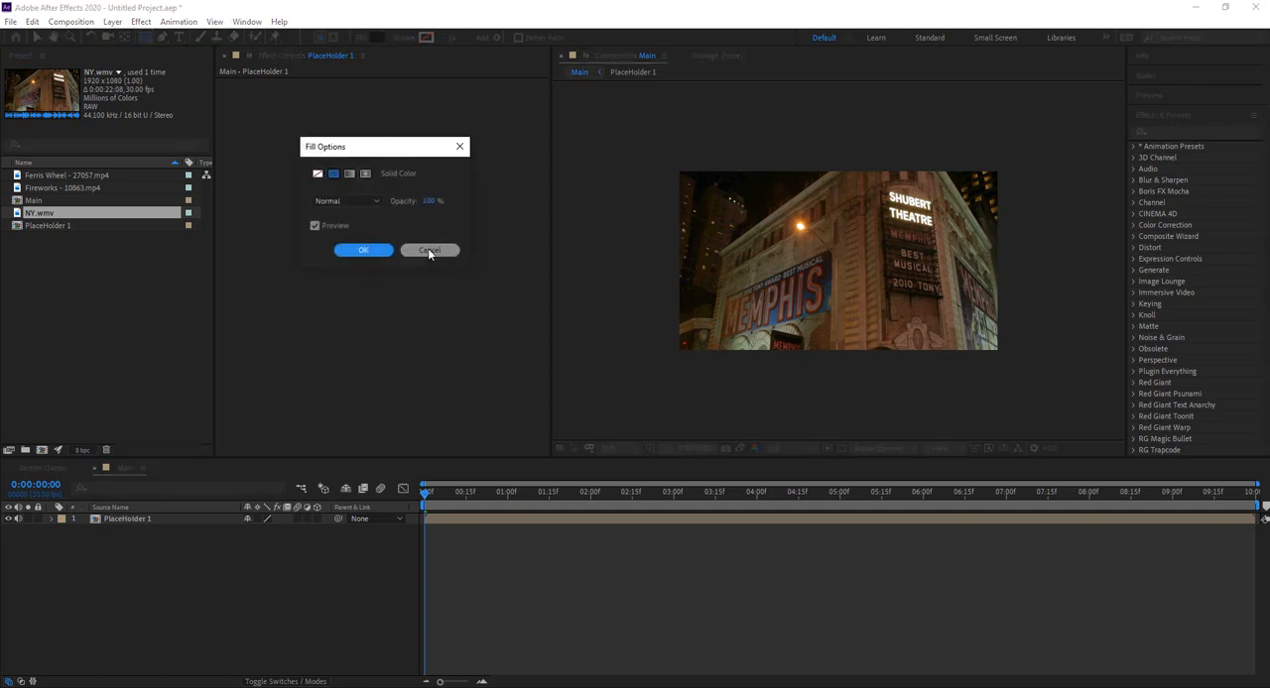
click(362, 251)
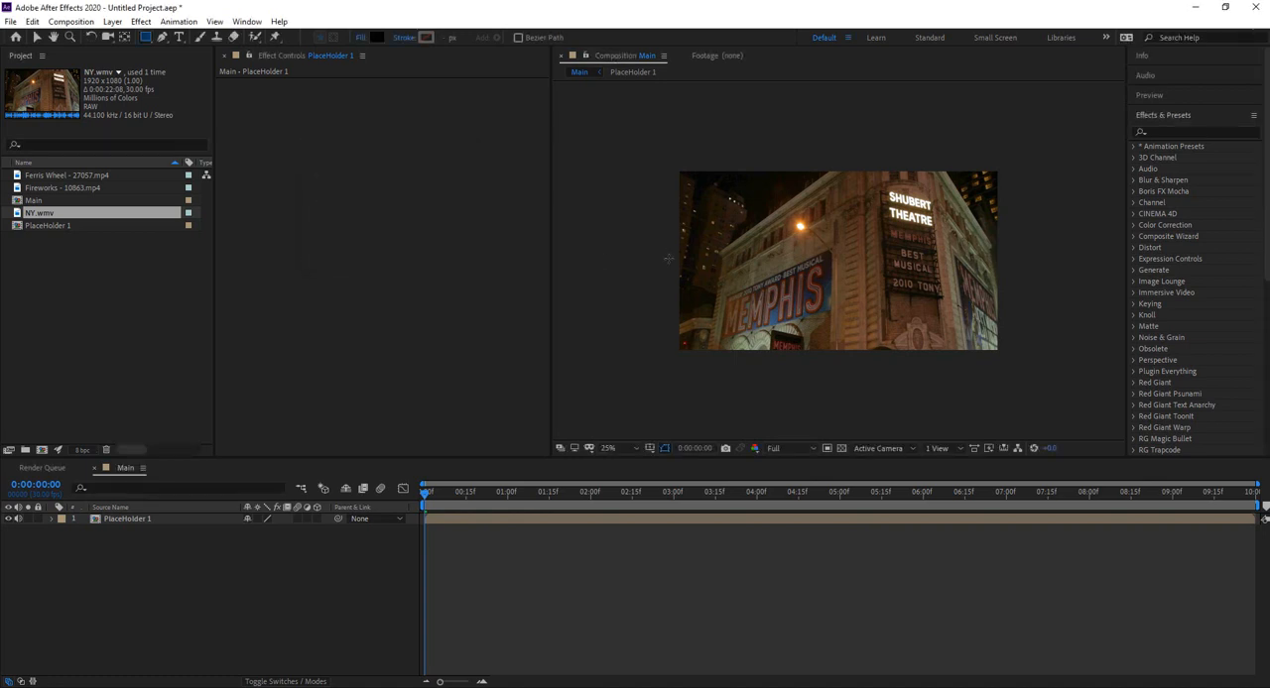
drag(668, 259, 1003, 264)
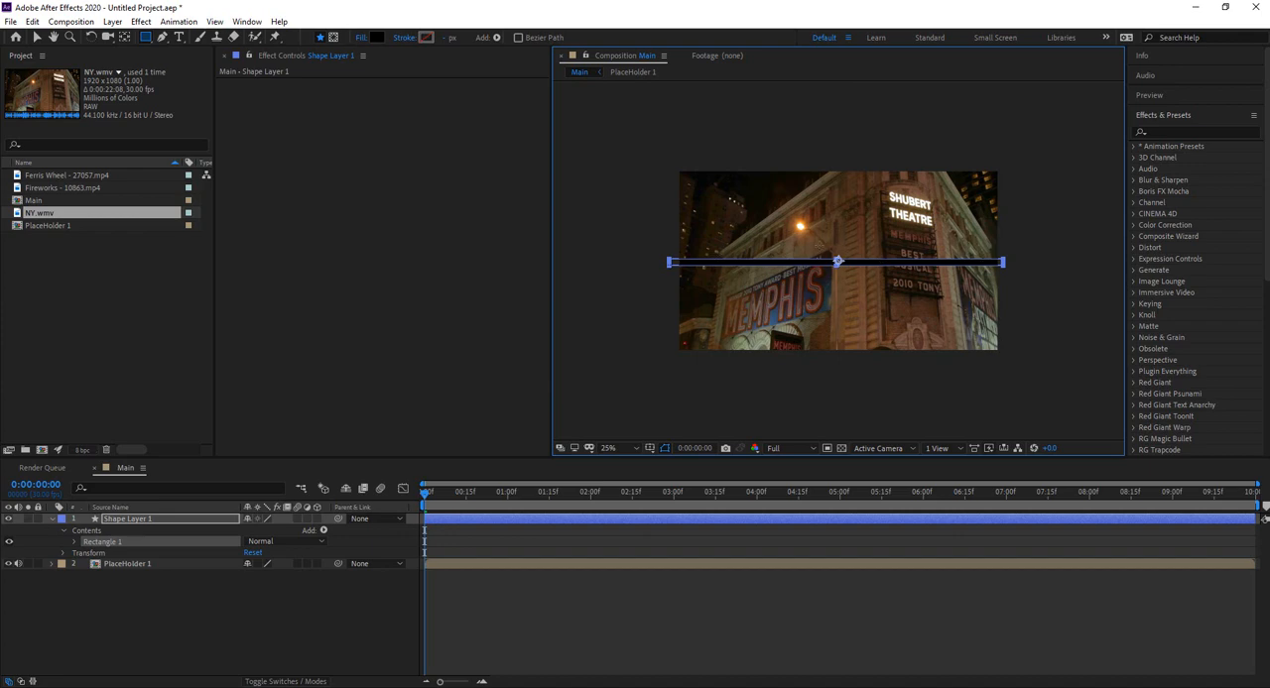
Step: Rotate Rectangle 1 by 90° in its own shape transform so that the bar stands vertically
click(94, 547)
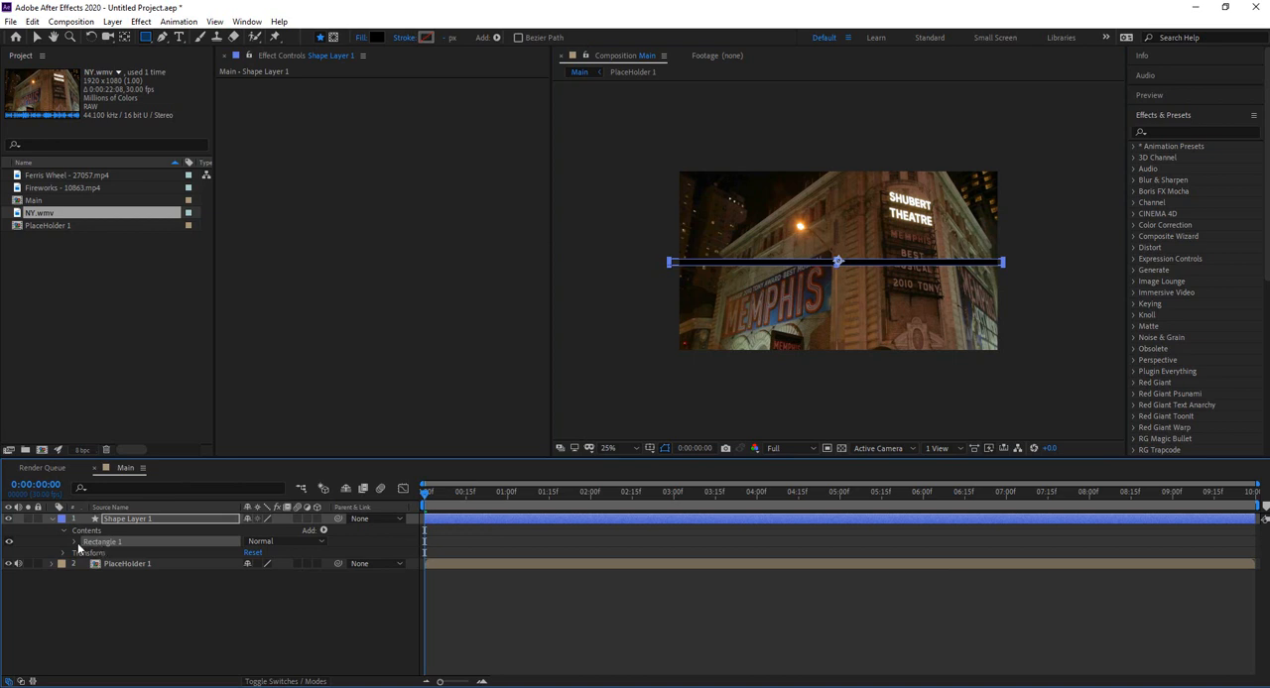
click(75, 543)
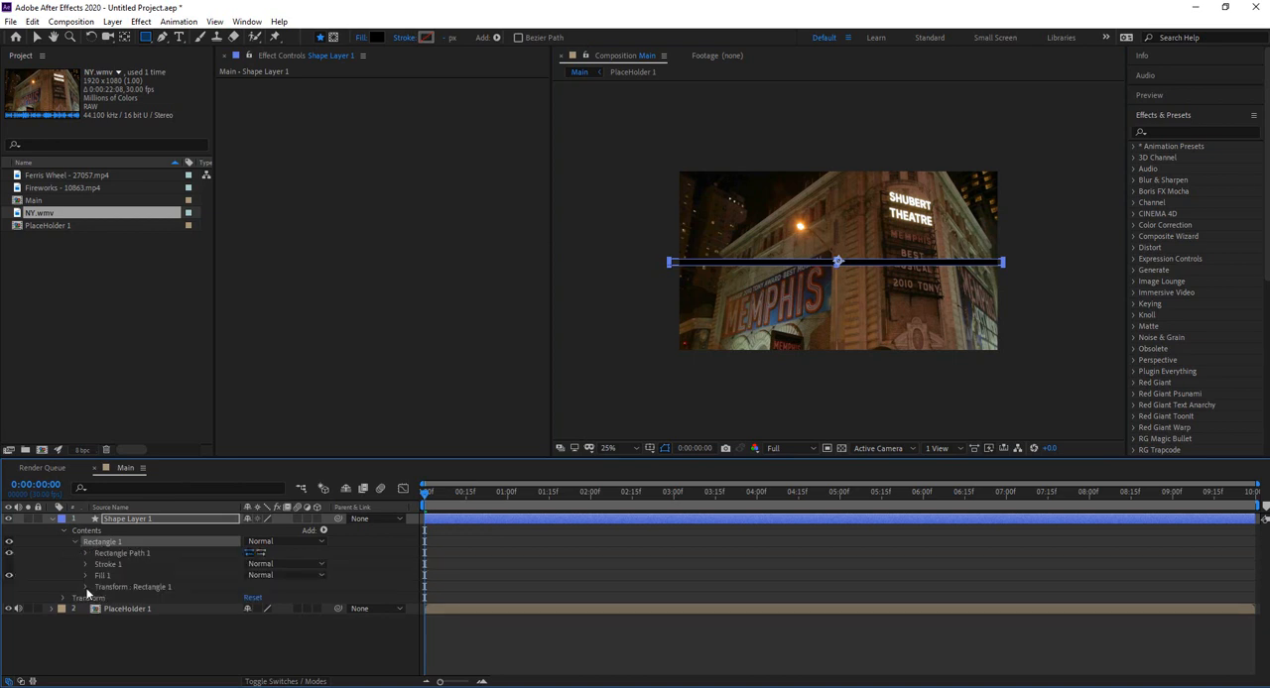
click(86, 588)
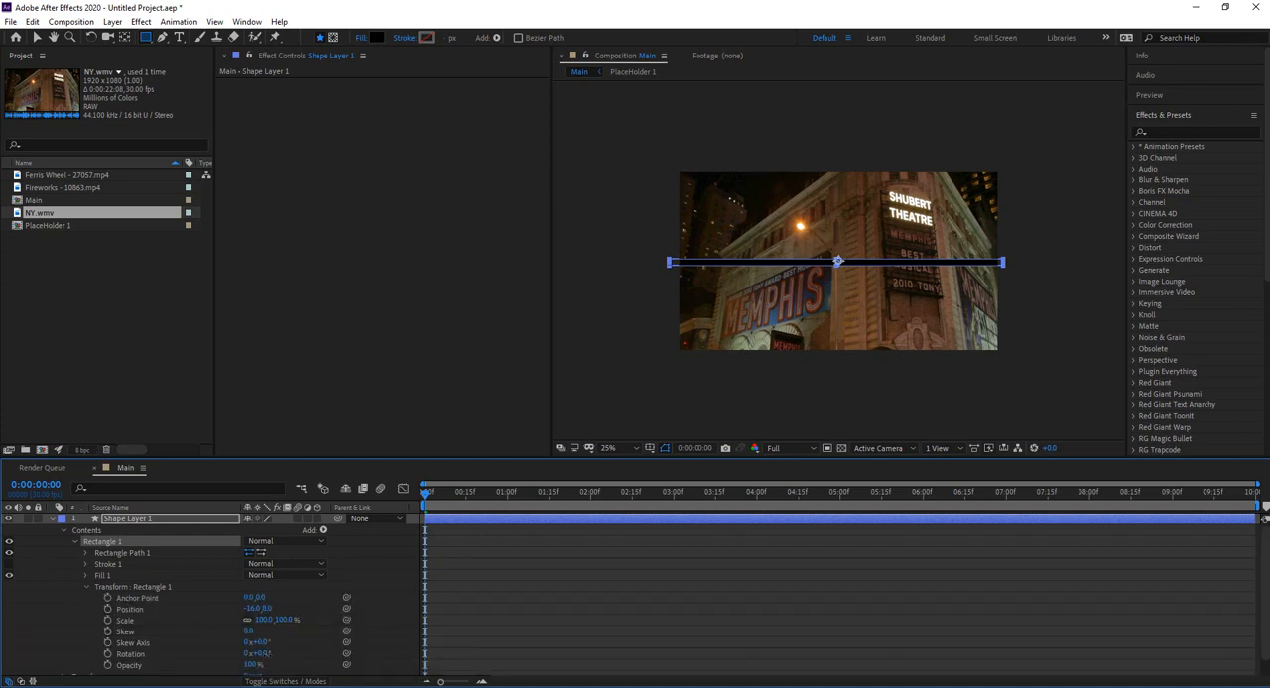
drag(266, 658, 319, 655)
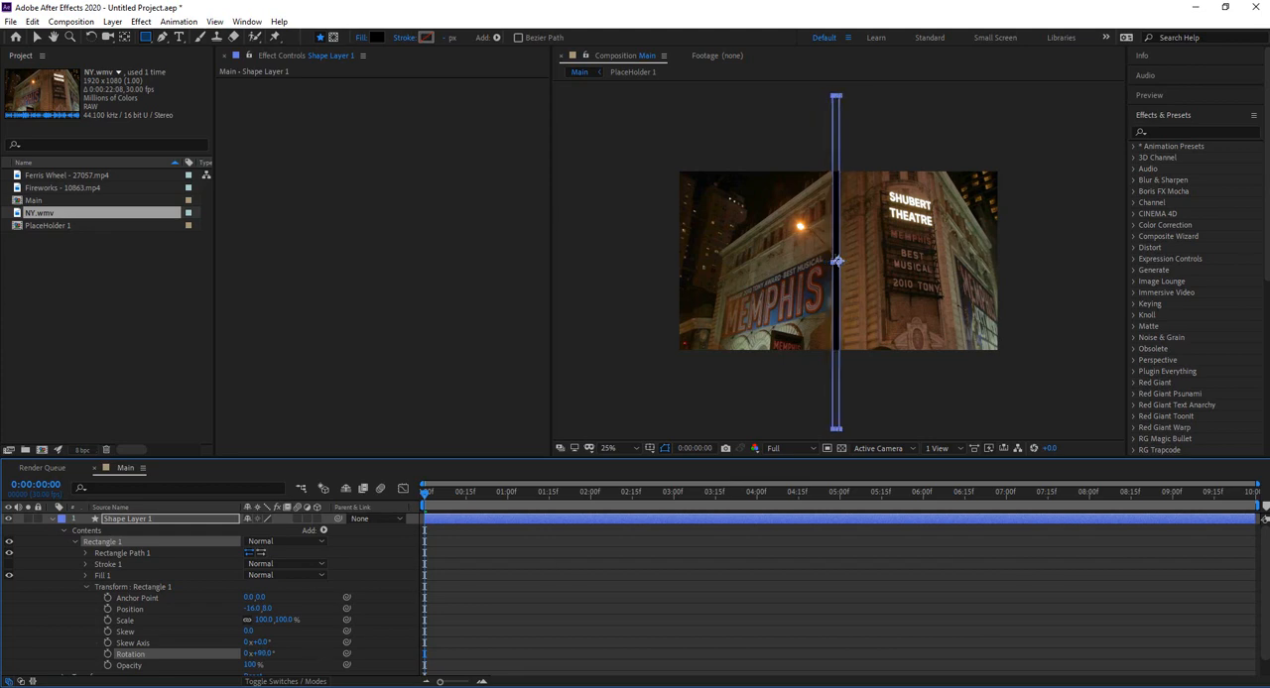
Step: Nudge the shape layer left until the vertical bar sits about a quarter of the way across the frame
key(Left)
key(Left)
key(Left)
key(Left)
key(Left)
key(Left)
key(Left)
key(Left)
key(Left)
key(Left)
key(Left)
key(Left)
key(Left)
key(Left)
key(Left)
key(Left)
key(Left)
key(Left)
key(Left)
key(Left)
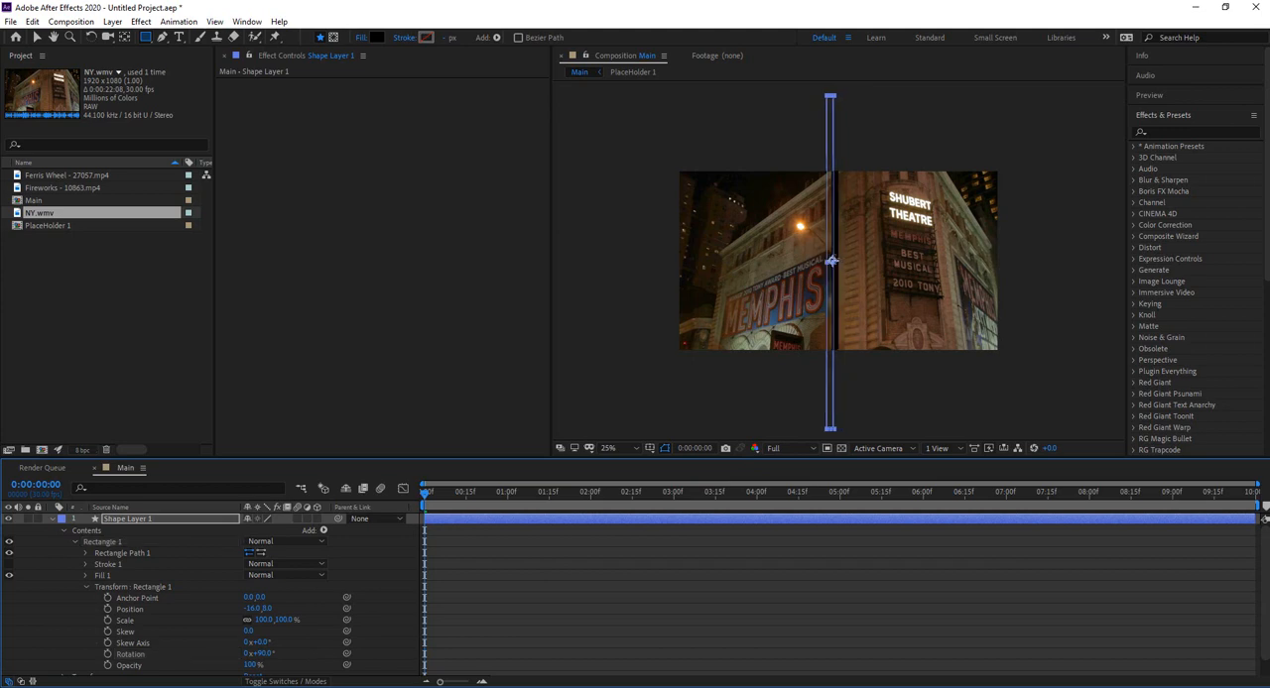
key(Left)
key(Left)
key(Left)
key(Left)
key(Left)
key(Left)
key(Left)
key(Left)
key(Left)
key(Left)
key(Left)
key(Left)
key(Left)
key(Left)
key(Left)
key(Left)
key(Left)
key(Left)
key(Left)
key(Left)
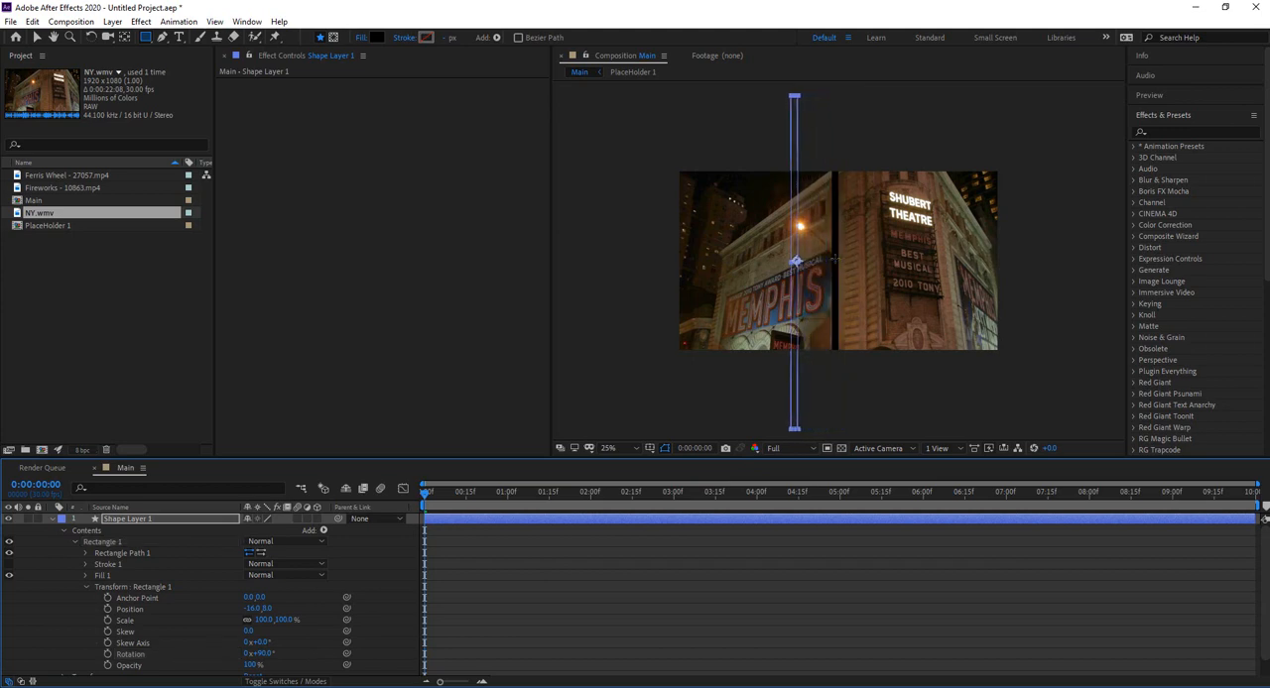
key(Left)
key(Left)
key(Left)
key(Left)
key(Left)
key(Left)
key(Left)
key(Left)
key(Left)
key(Left)
key(Left)
key(Left)
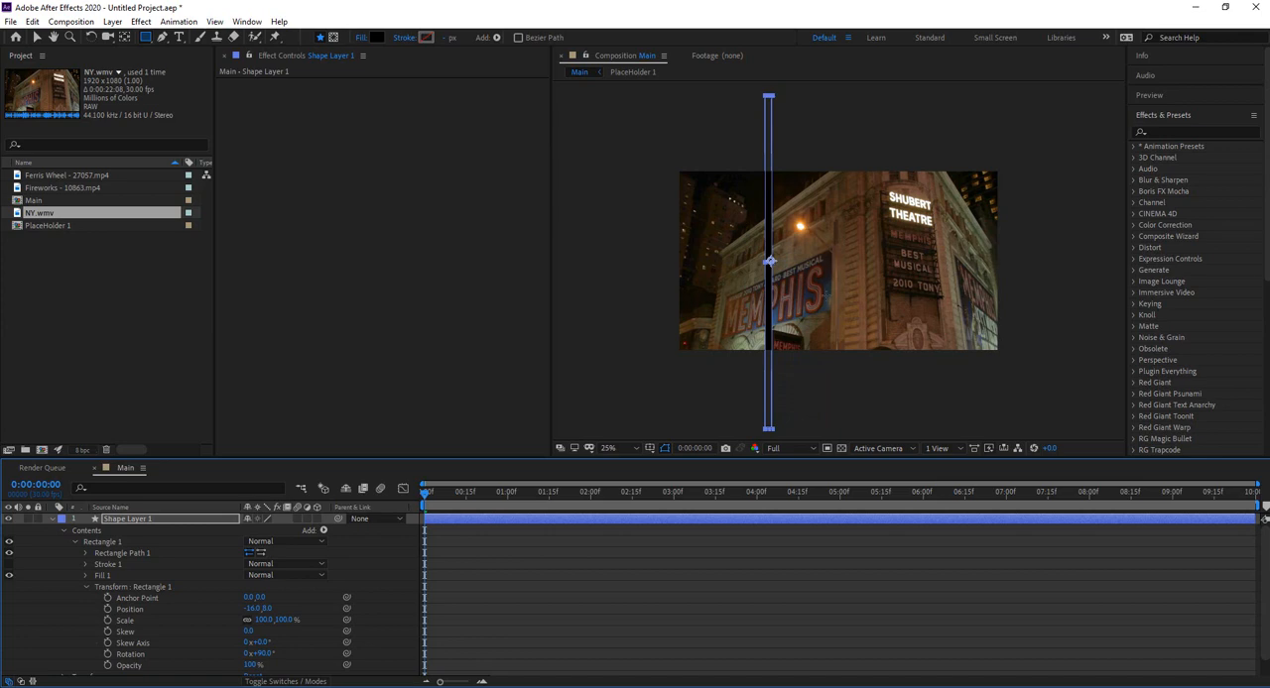
Step: Duplicate Rectangle 1 inside the contents of Shape Layer 1
click(62, 530)
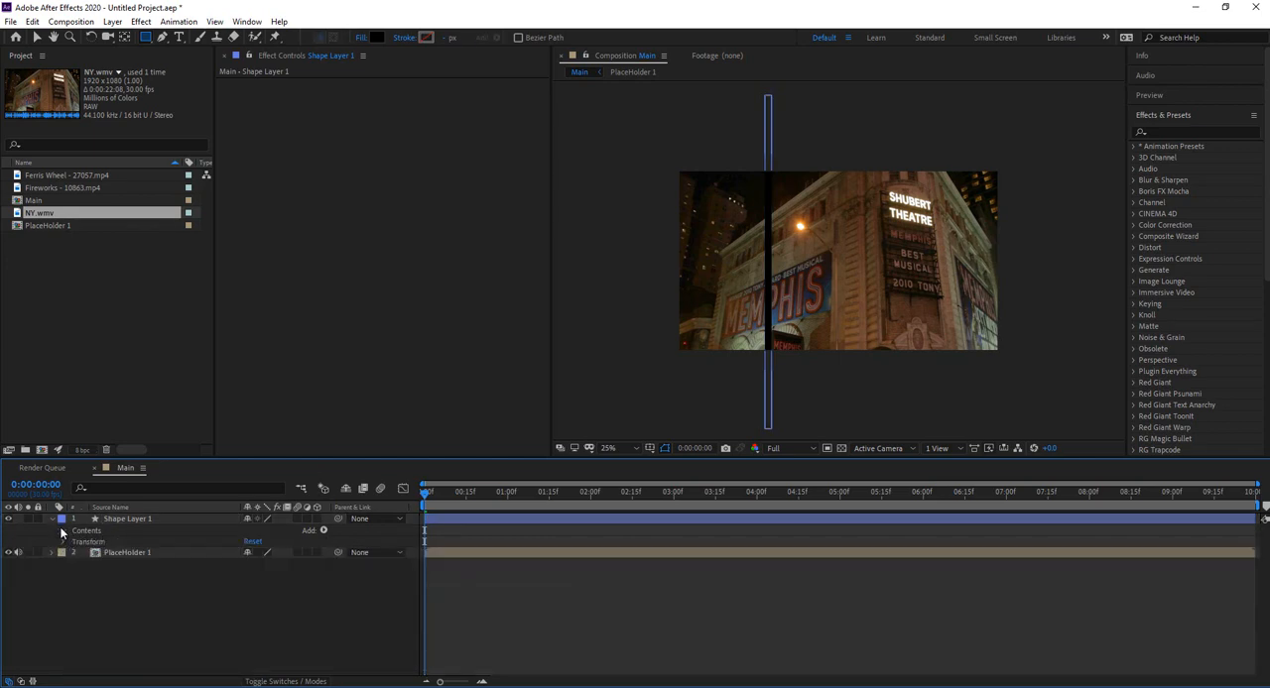
click(64, 531)
click(75, 543)
click(105, 542)
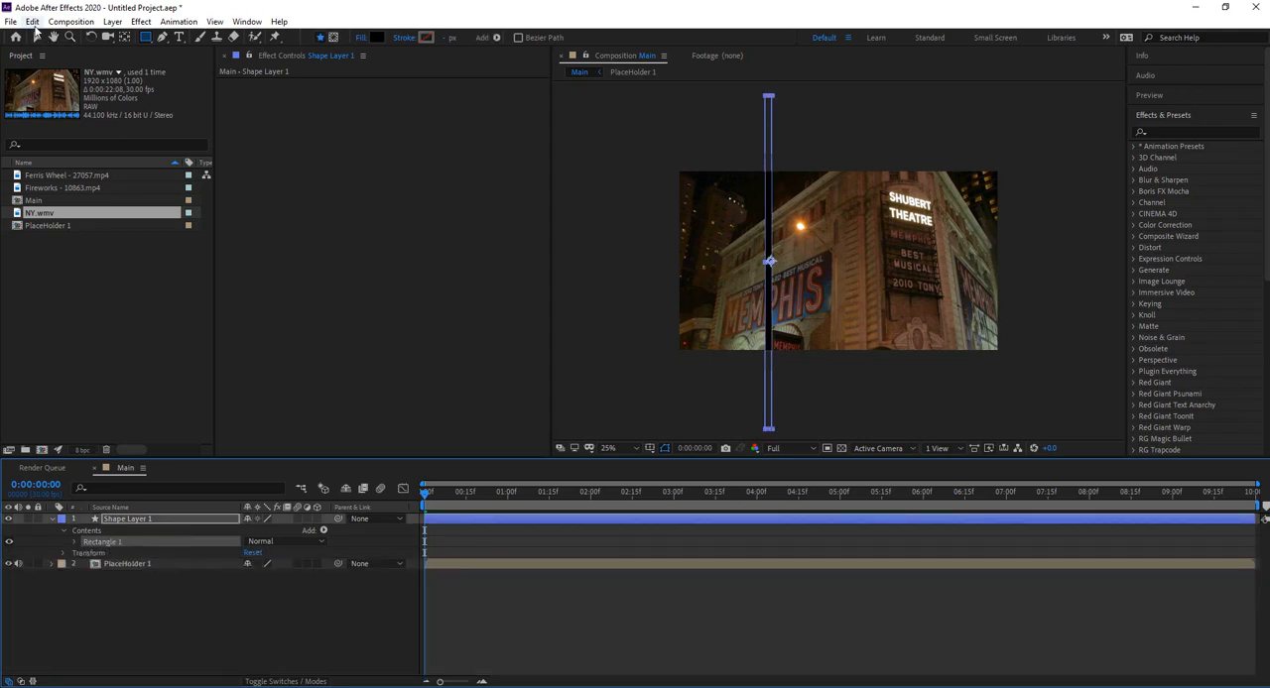
click(31, 22)
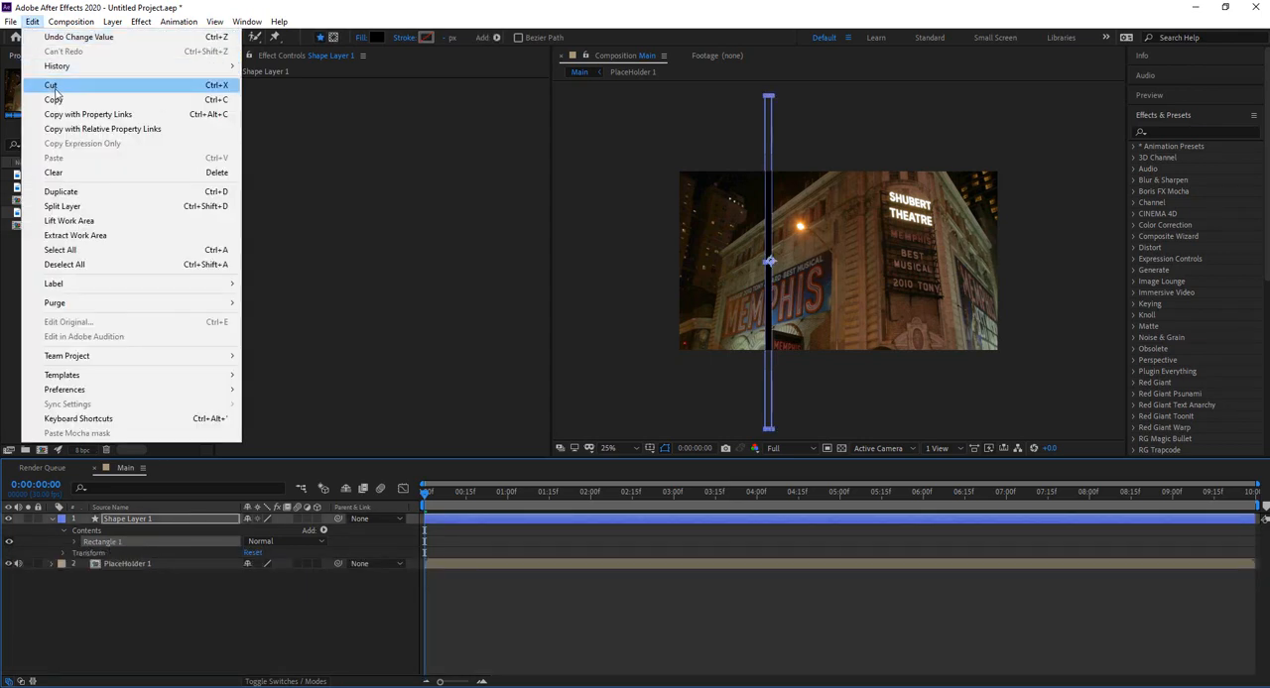
click(60, 192)
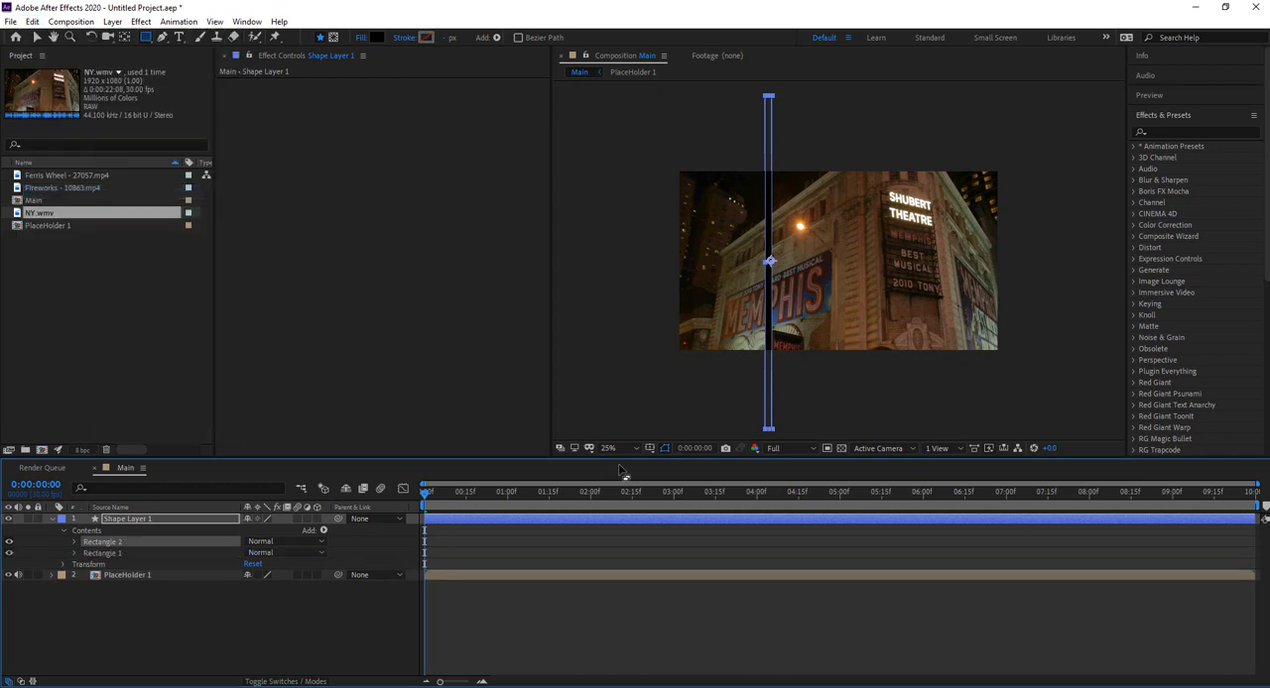
Step: Nudge the whole shape layer right until its bars sit about three quarters of the way across the frame
key(Right)
key(Right)
key(Right)
key(Right)
key(Right)
key(Right)
key(Right)
key(Right)
key(Right)
key(Right)
key(Right)
key(Right)
key(Right)
key(Right)
key(Right)
key(Right)
key(Right)
key(Right)
key(Right)
key(Right)
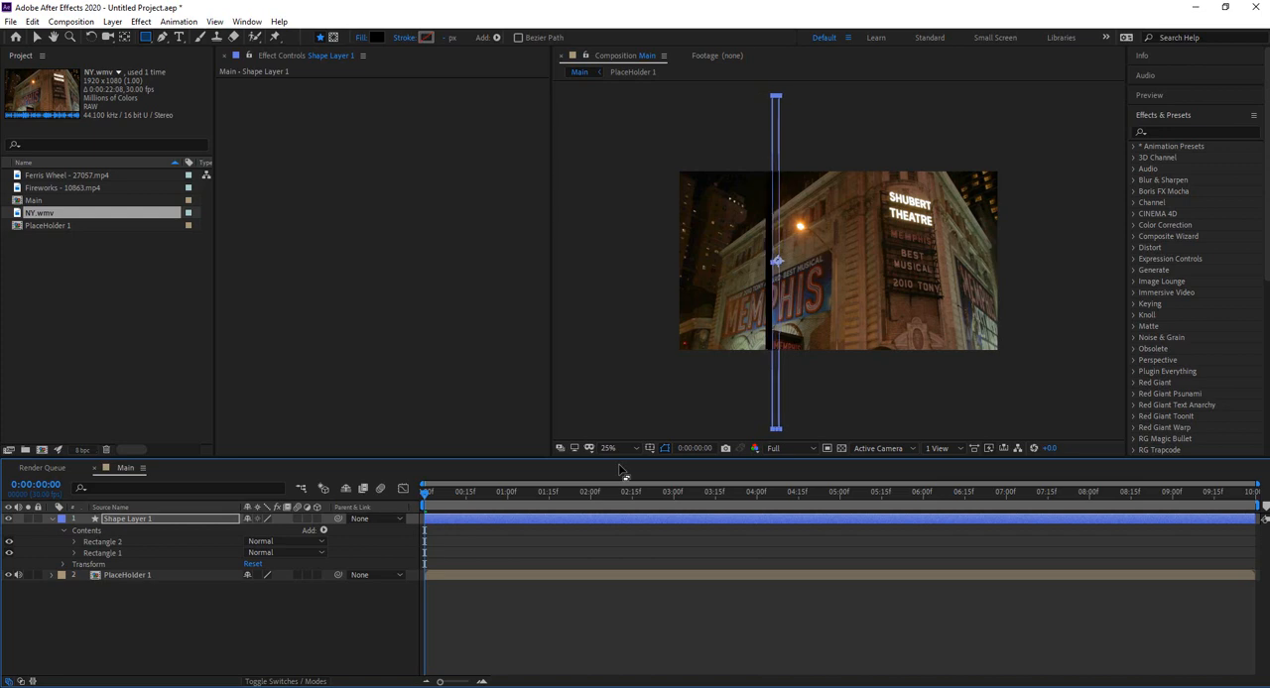
key(Right)
key(Right)
key(Right)
key(Right)
key(Right)
key(Right)
key(Right)
key(Right)
key(Right)
key(Right)
key(Right)
key(Right)
key(Right)
key(Right)
key(Right)
key(Right)
key(Right)
key(Right)
key(Right)
key(Right)
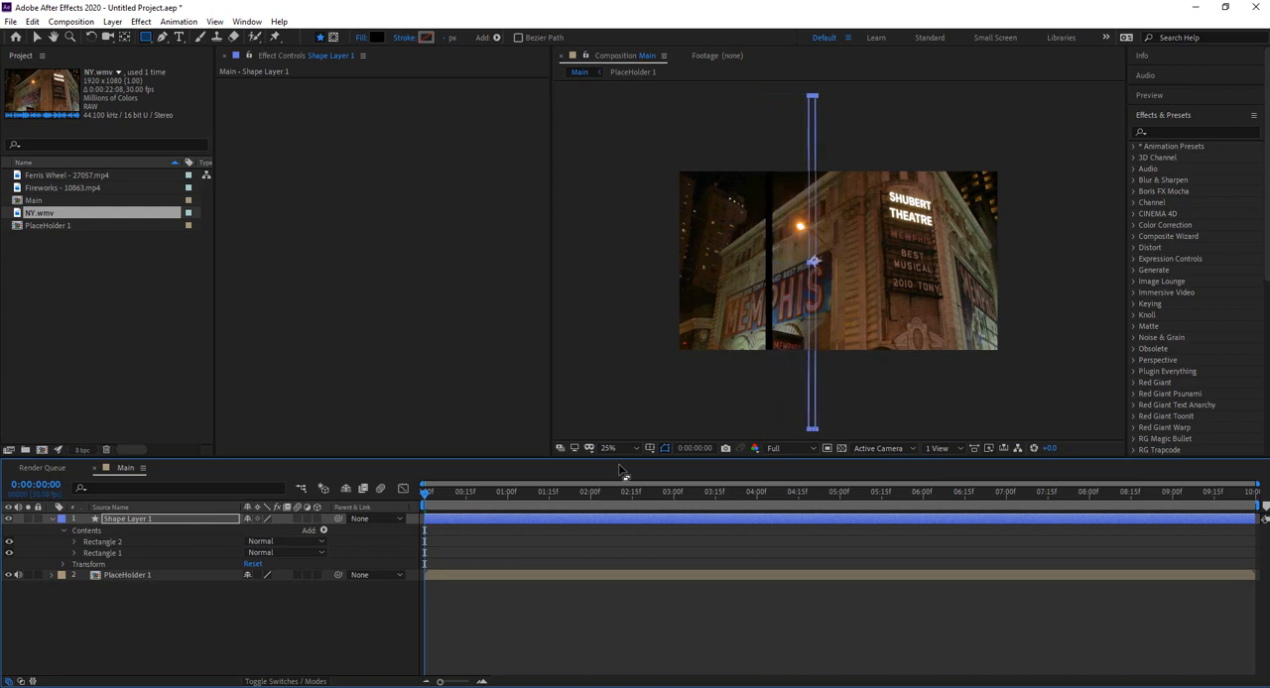
key(Right)
key(Right)
key(Right)
key(Right)
key(Right)
key(Right)
key(Right)
key(Right)
key(Right)
key(Right)
key(Right)
key(Right)
key(Right)
key(Right)
key(Right)
key(Right)
key(Right)
key(Right)
key(Right)
key(Right)
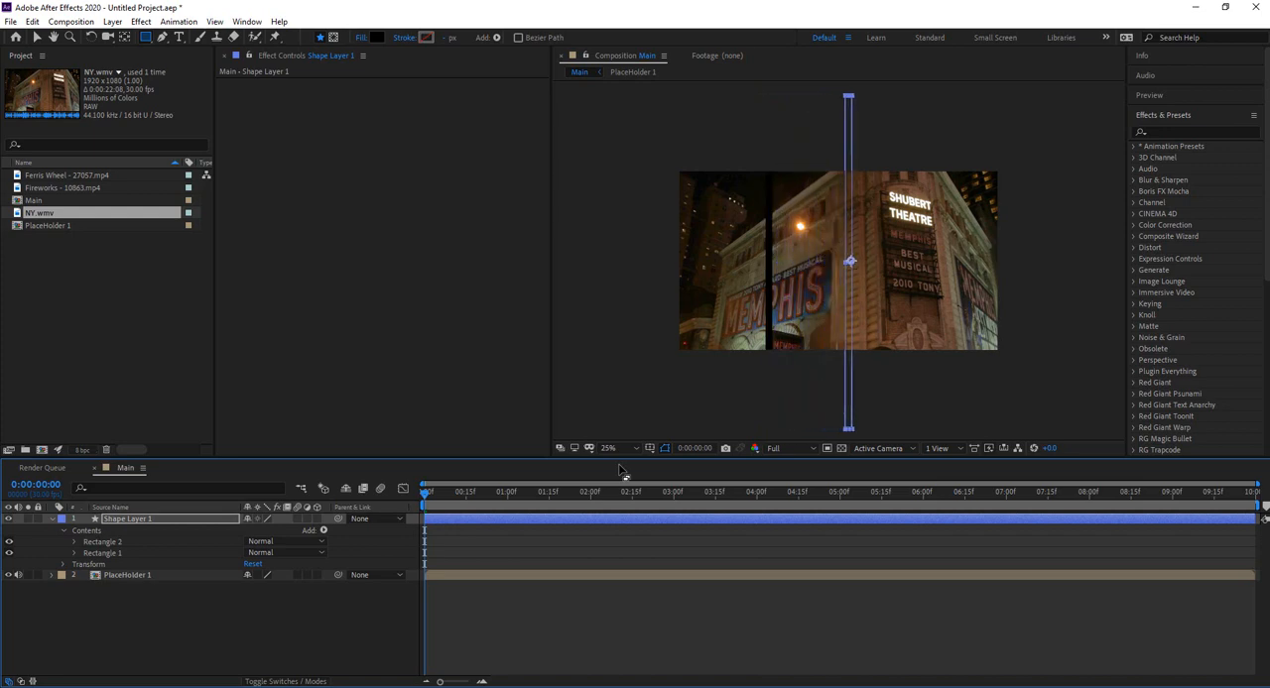
key(Right)
key(Right)
key(Right)
key(Right)
key(Right)
key(Right)
key(Right)
key(Right)
key(Right)
key(Right)
key(Right)
key(Right)
key(Right)
key(Right)
key(Right)
key(Right)
key(Right)
key(Right)
key(Right)
key(Right)
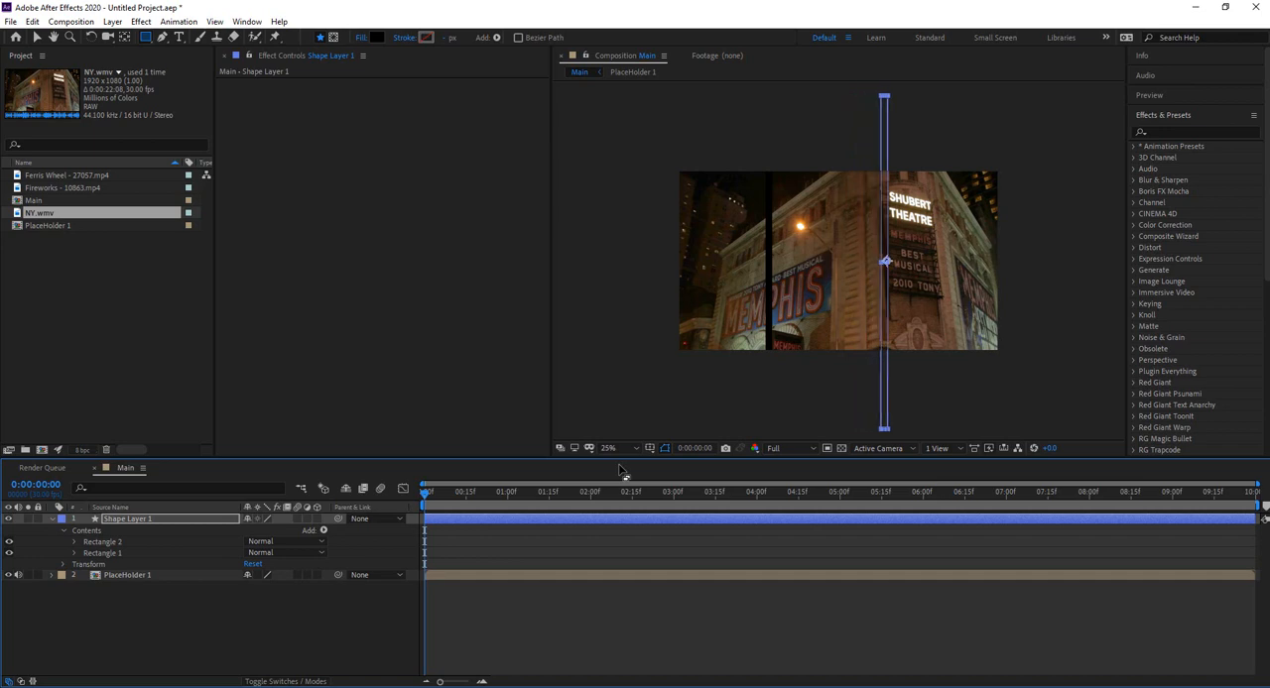
key(Right)
key(Right)
key(Right)
key(Right)
key(Right)
key(Right)
key(Right)
key(Right)
key(Right)
key(Right)
key(Right)
key(Right)
key(Right)
key(Right)
key(Right)
key(Right)
key(Right)
key(Right)
key(Right)
key(Right)
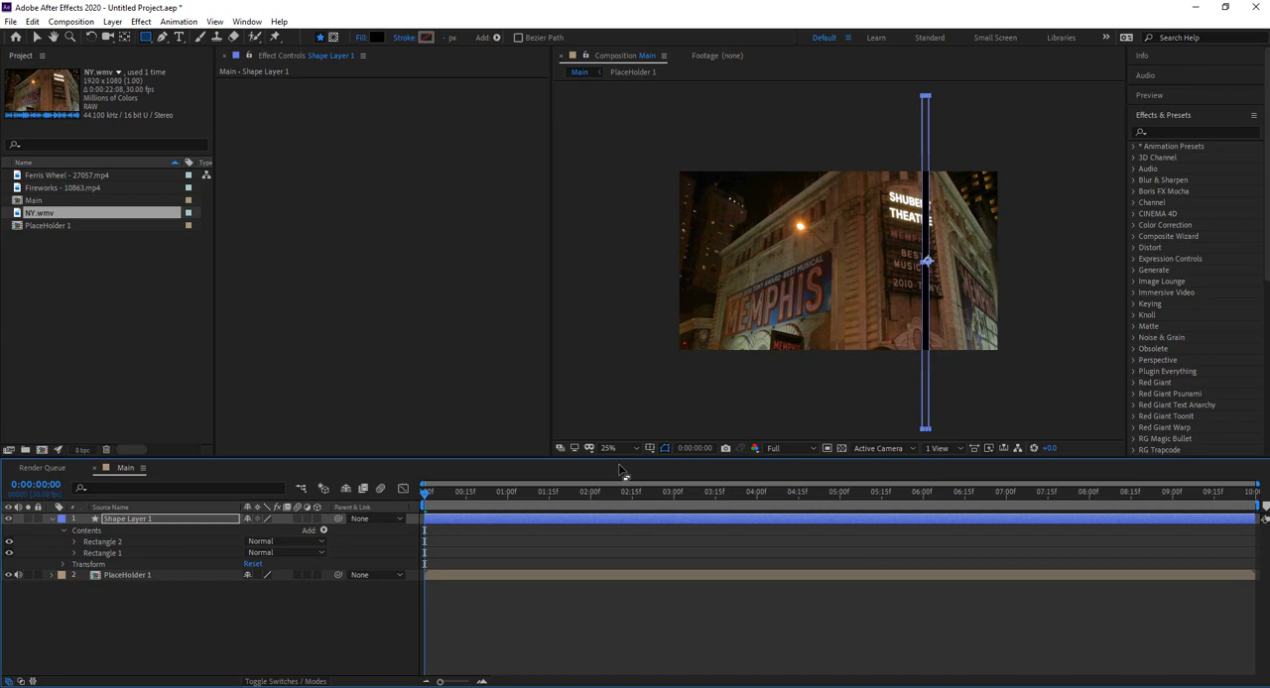
key(Left)
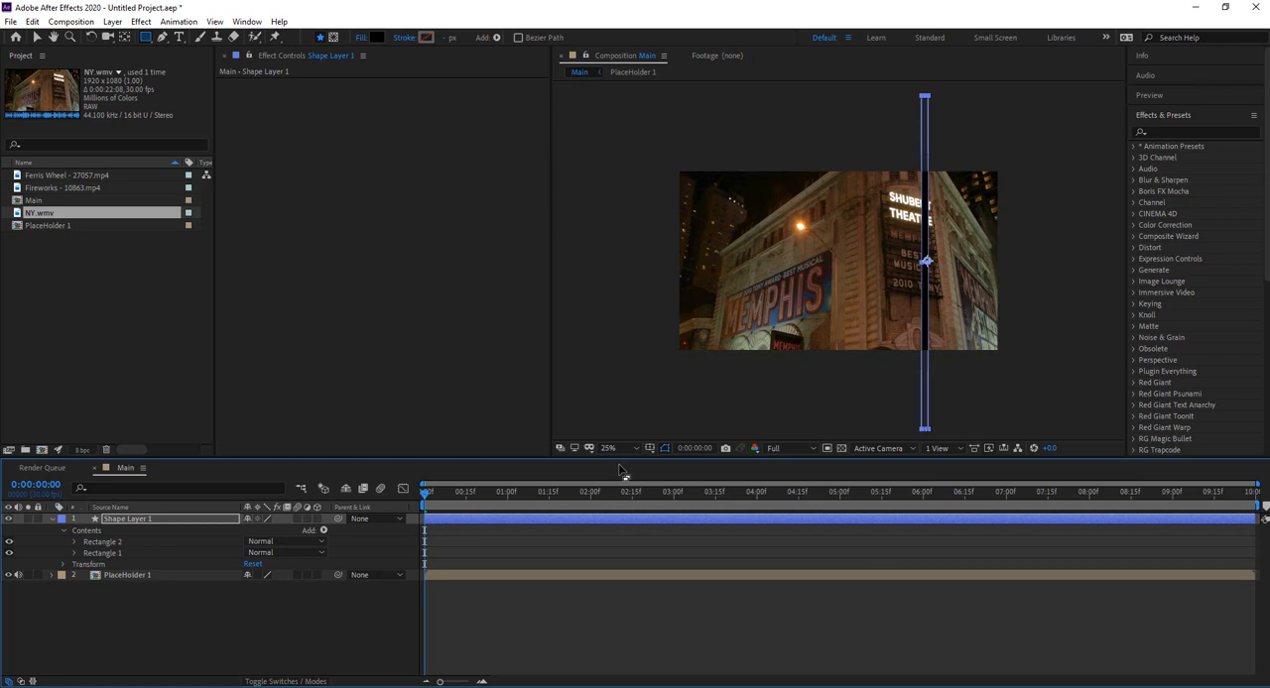
Step: Move only Rectangle 2 left to about a fifth of the frame's width, separating it from the other bar
click(89, 542)
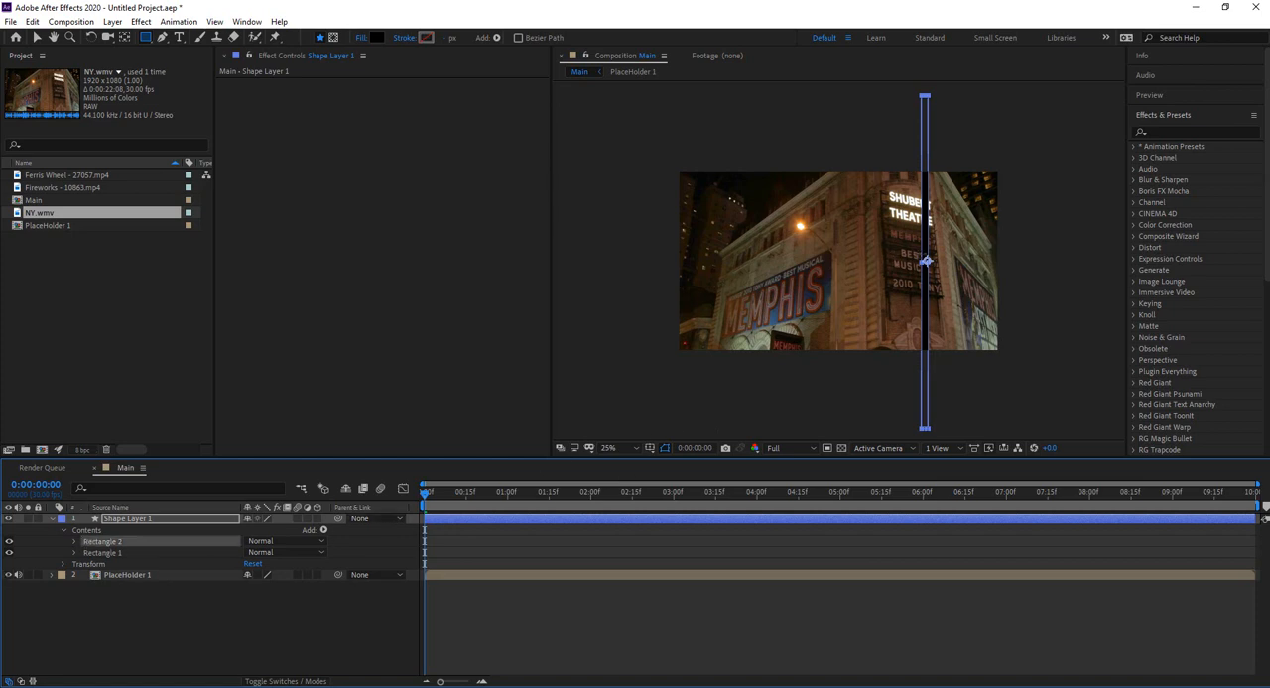
click(36, 37)
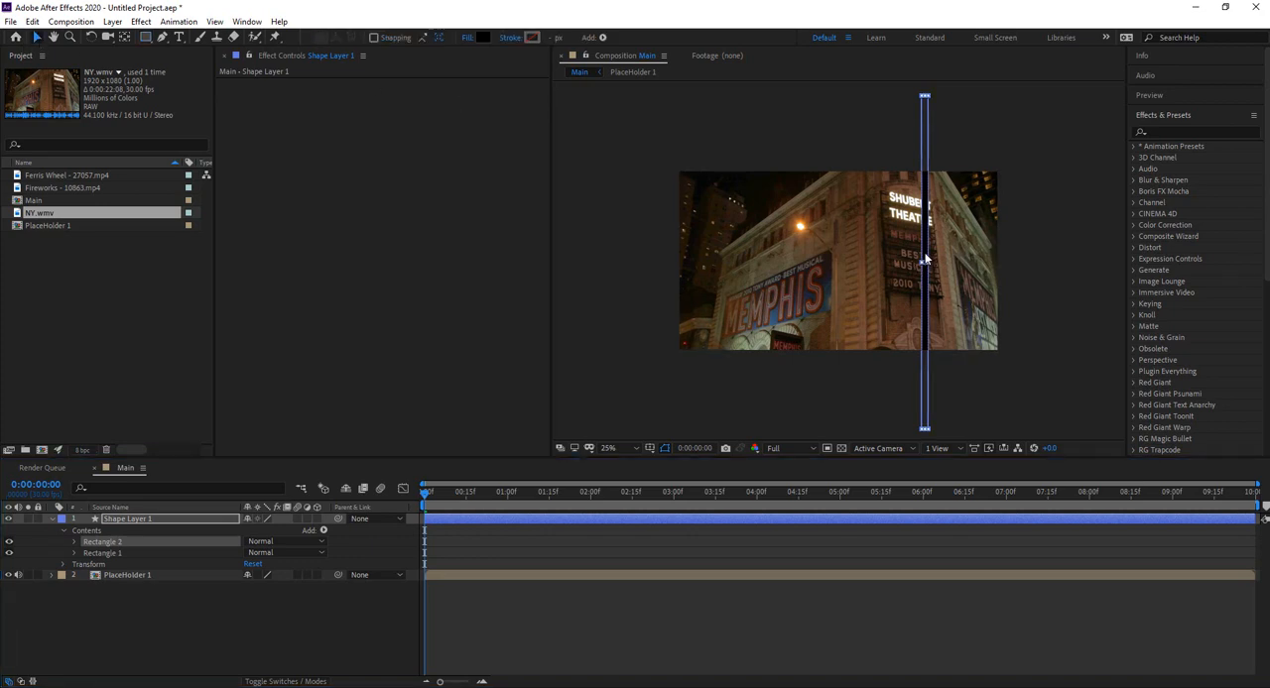
drag(921, 261, 749, 261)
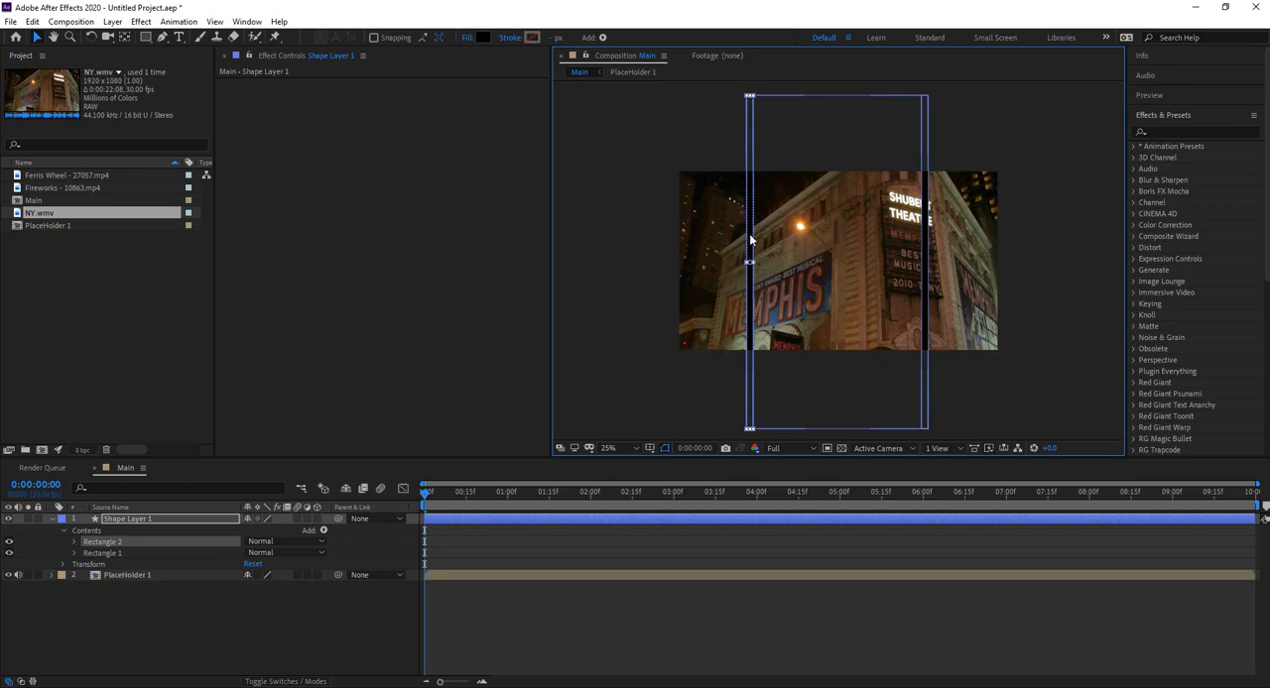
Step: Nudge the whole Shape Layer 1 slightly right so its two vertical bars sit more evenly within the frame
click(750, 240)
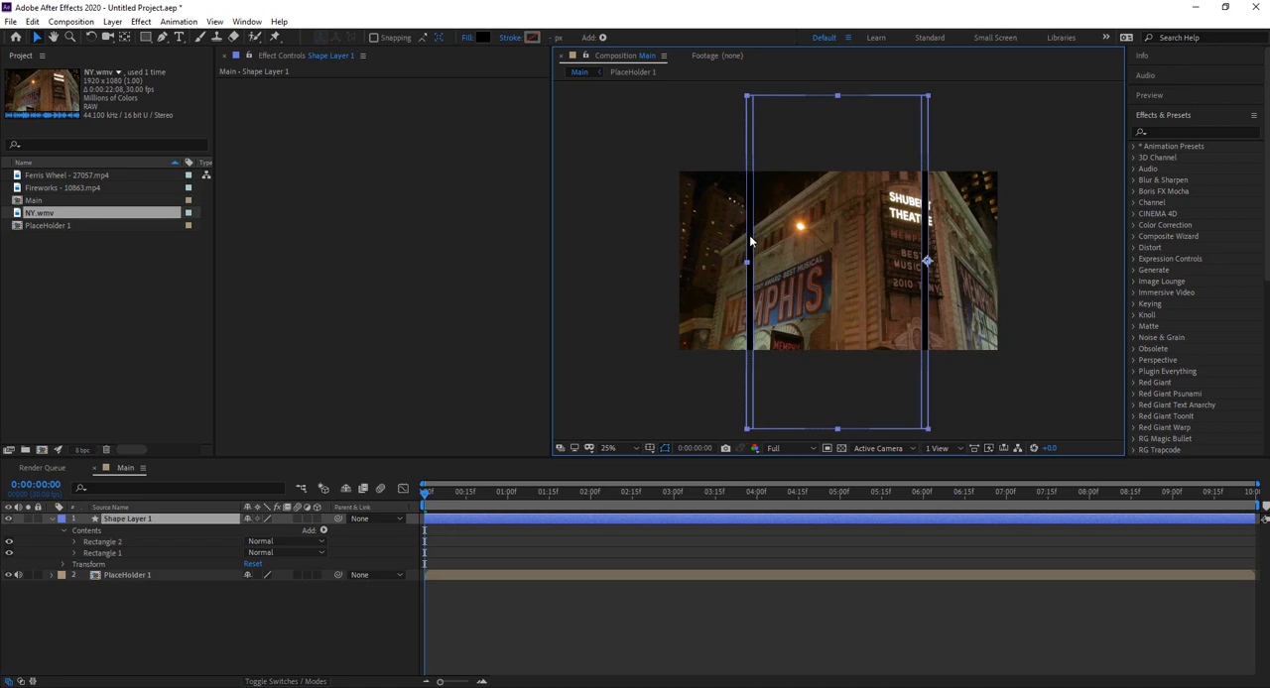
click(670, 250)
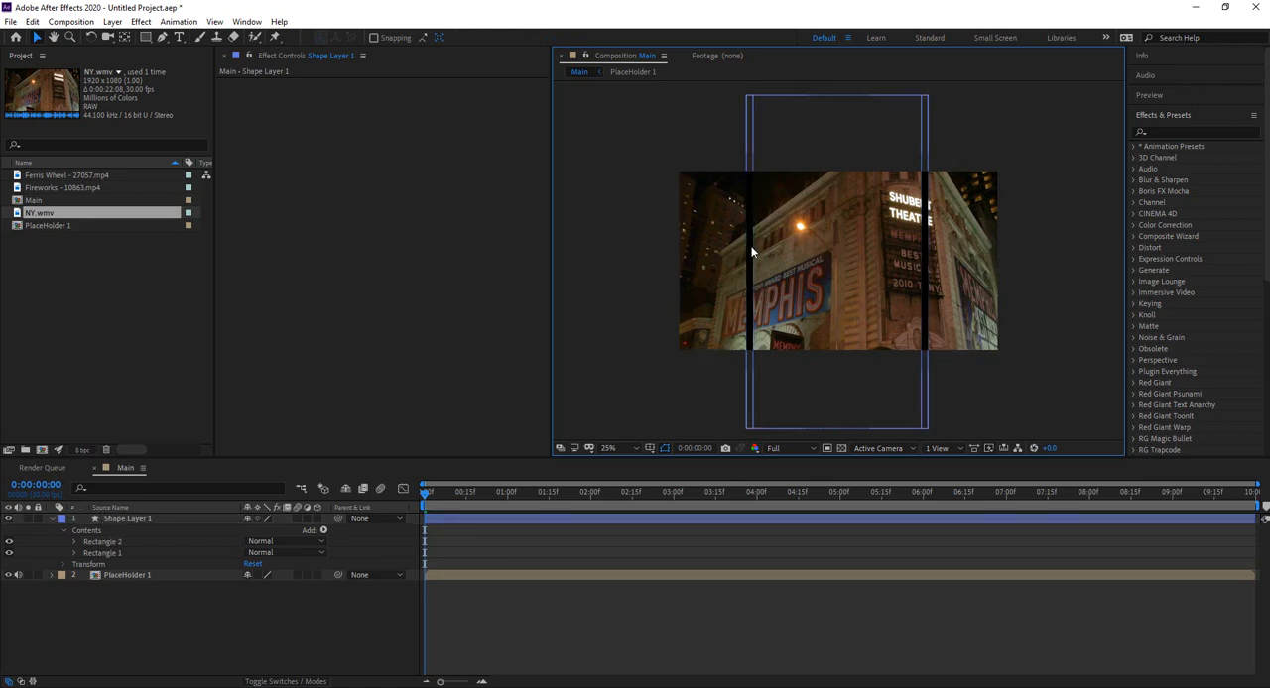
click(751, 252)
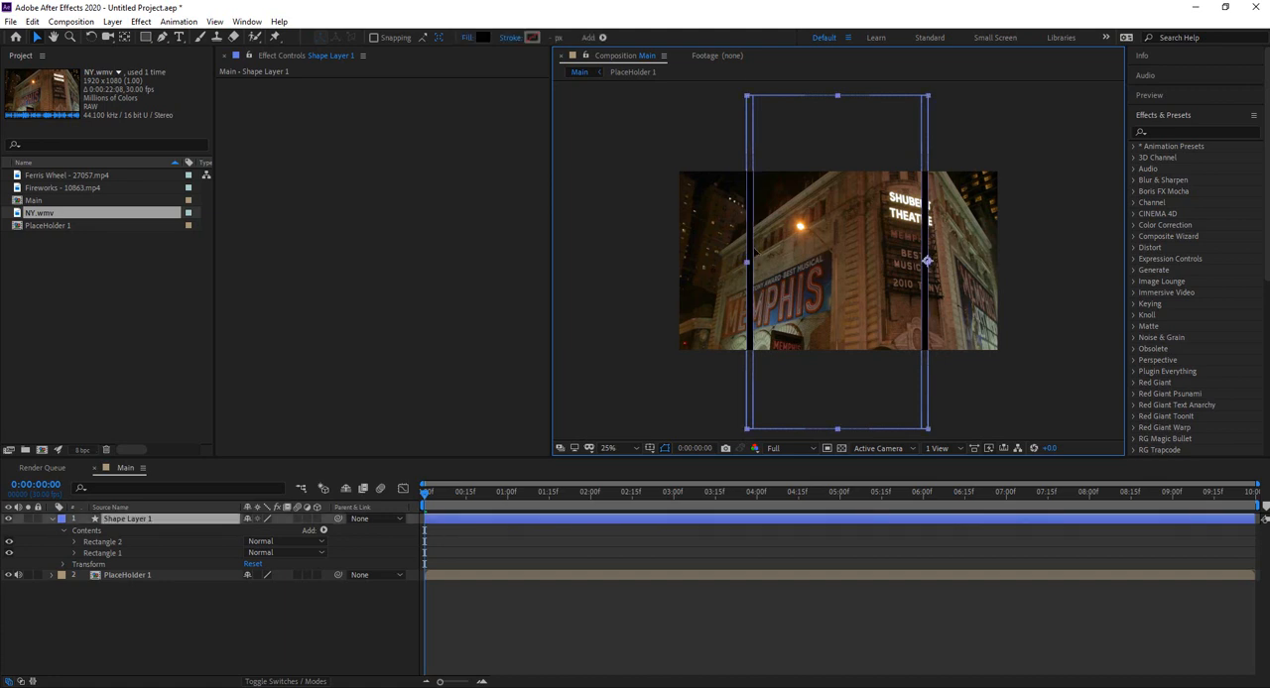
mouse_move(754, 252)
mouse_down()
mouse_move(766, 252)
mouse_move(754, 252)
mouse_up()
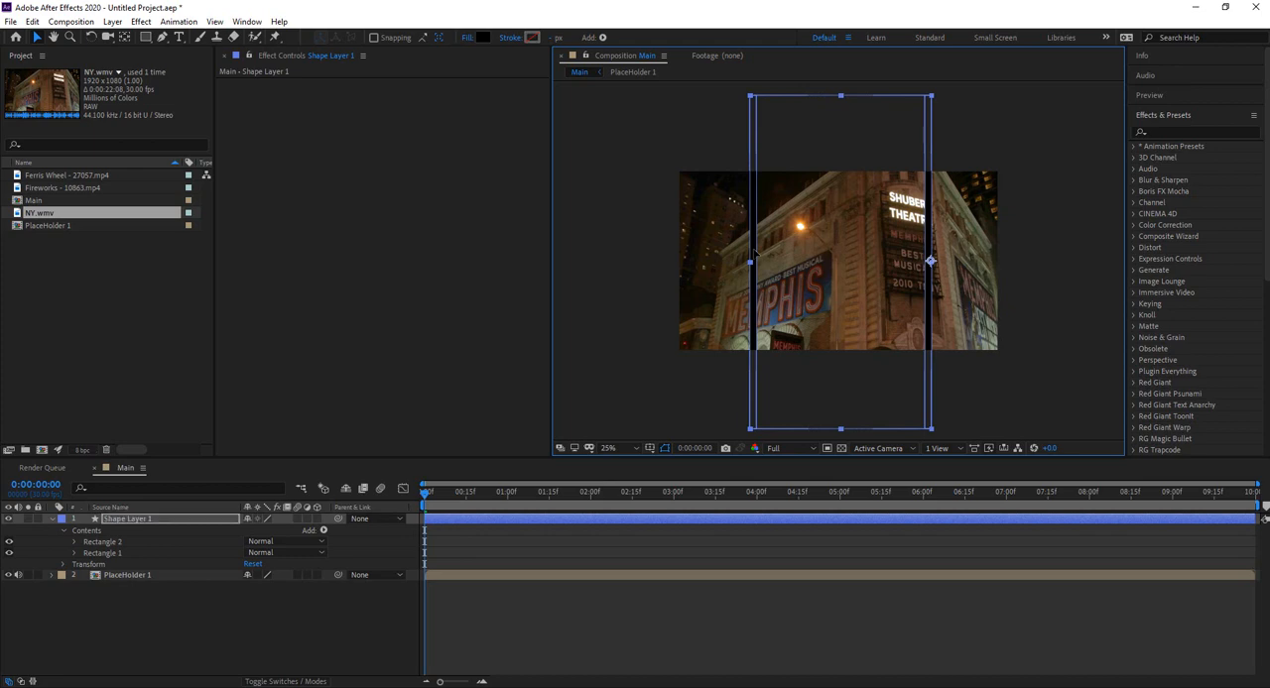
click(1060, 320)
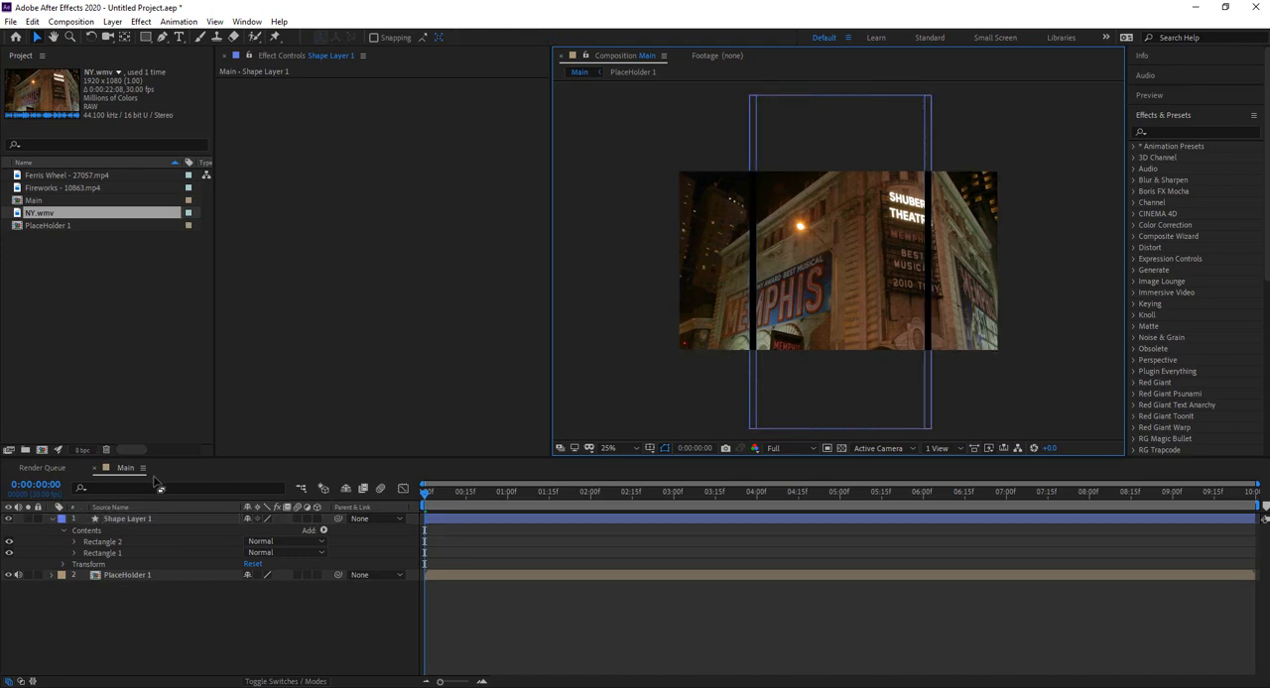
Step: Draw a thin horizontal rectangle inside Shape Layer 1 across the full frame width at about mid-height
click(132, 519)
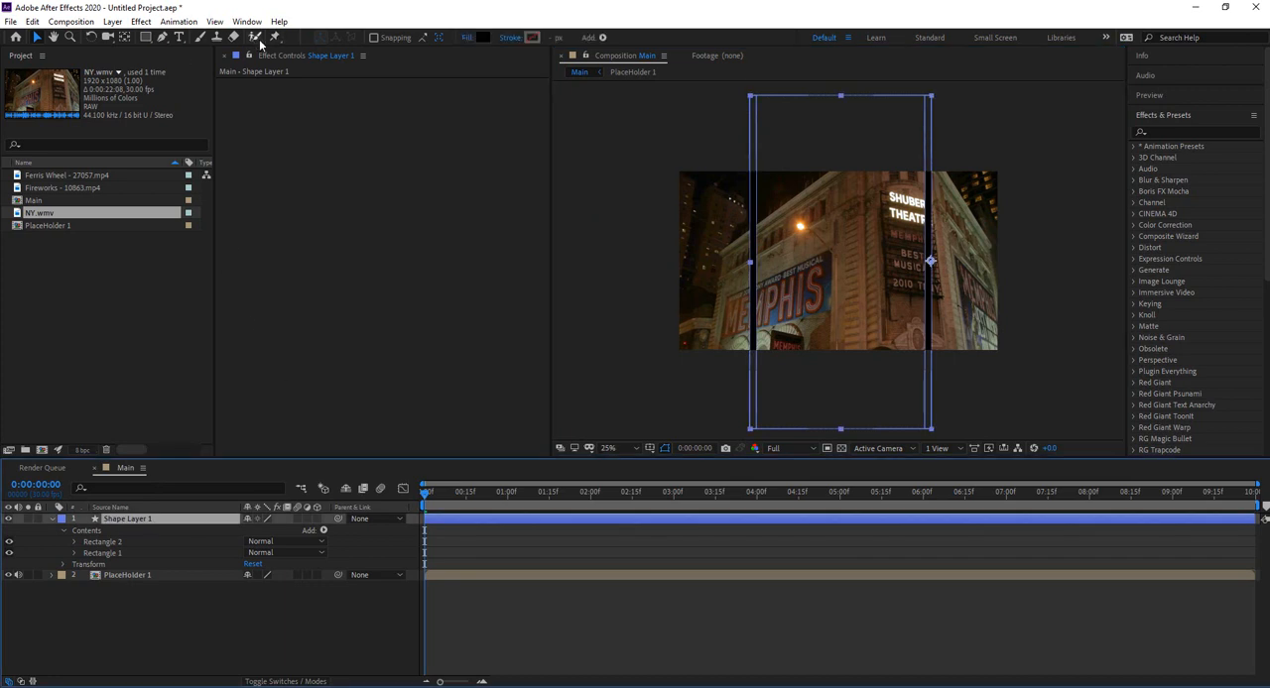
click(145, 36)
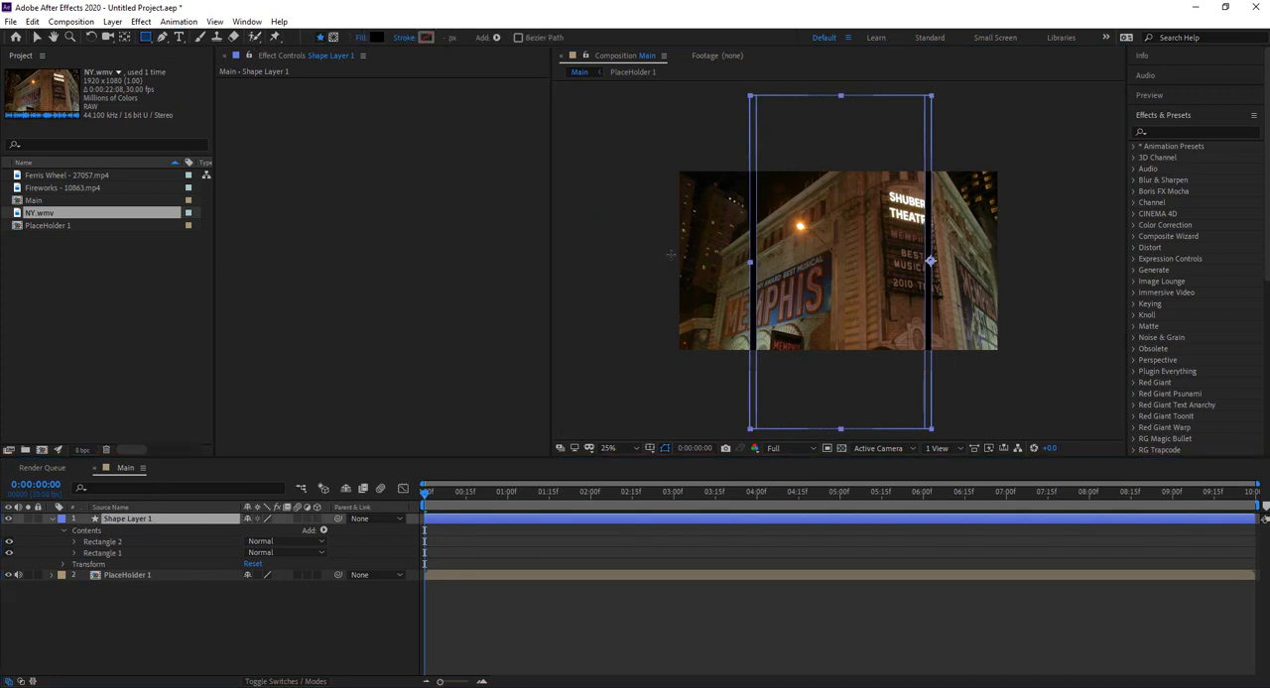
drag(664, 254, 1019, 265)
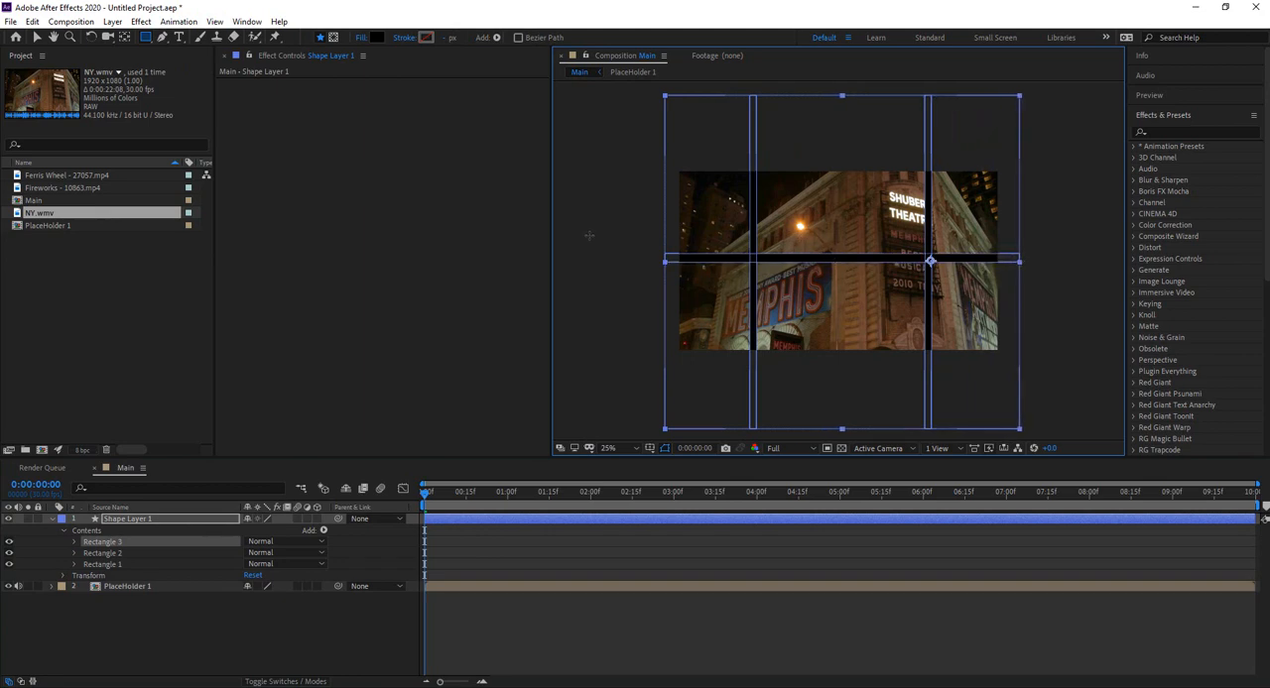
Step: Shorten both ends of the horizontal bar, Rectangle 3, so it spans only between the two vertical bars
click(124, 544)
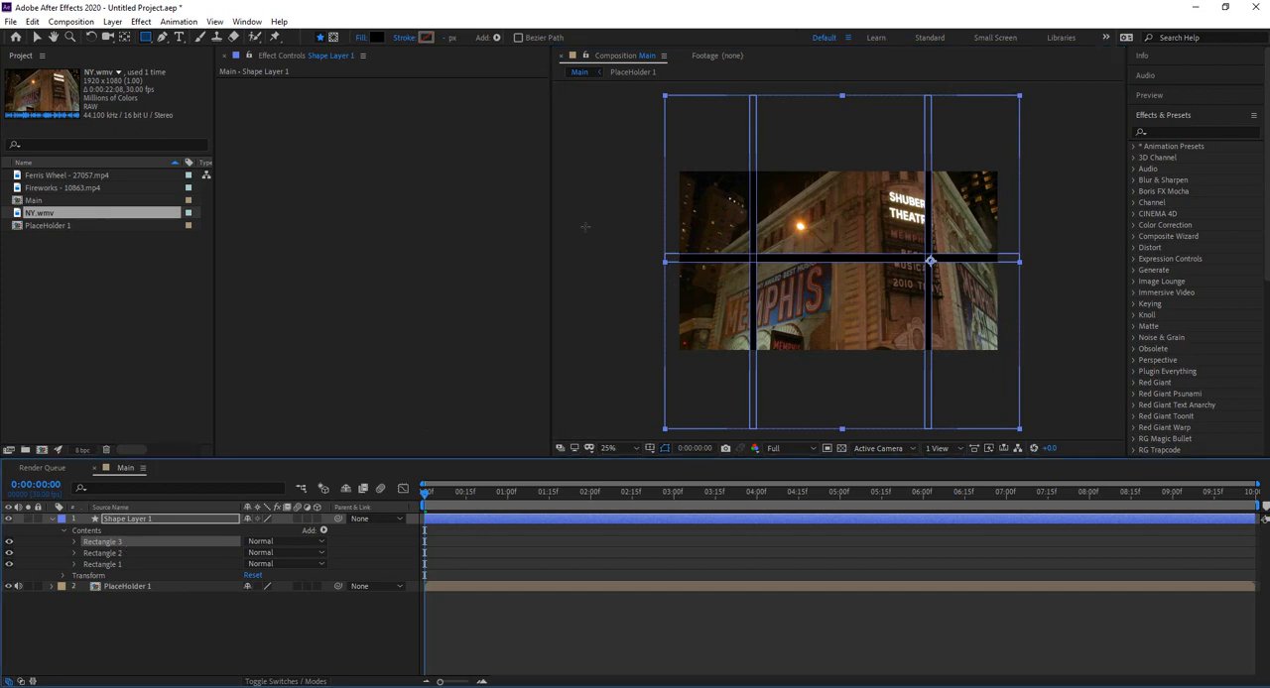
click(37, 37)
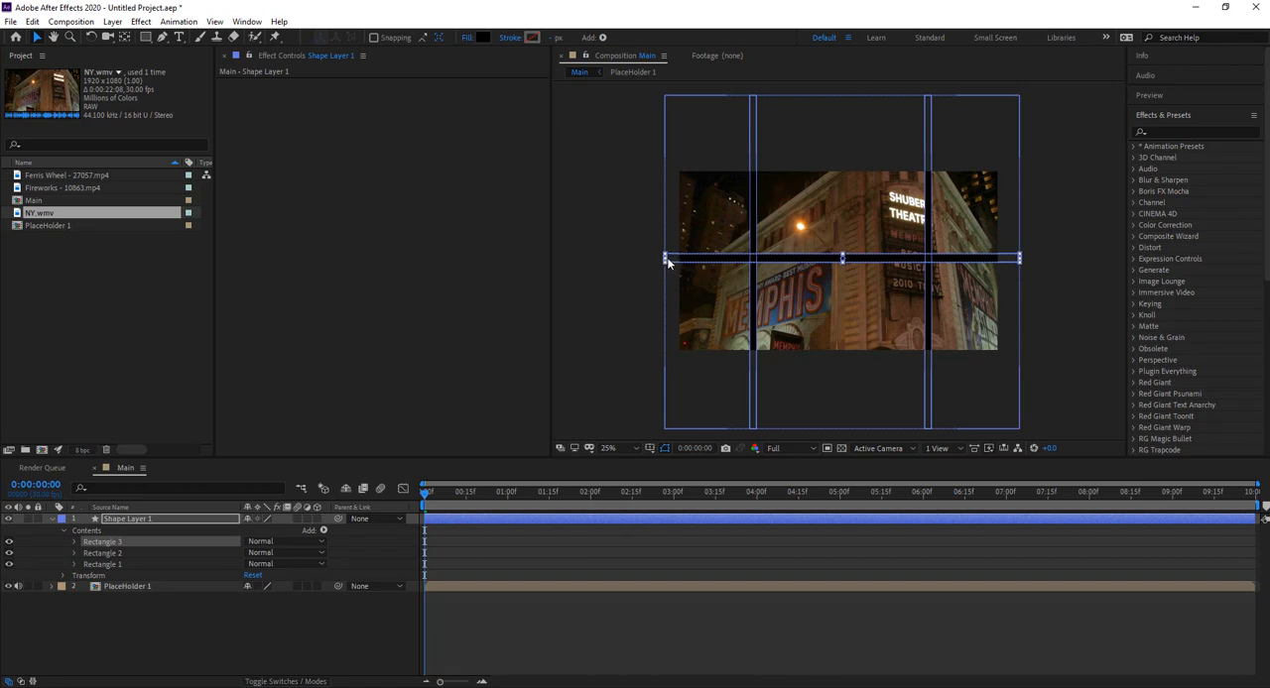
drag(666, 261, 753, 263)
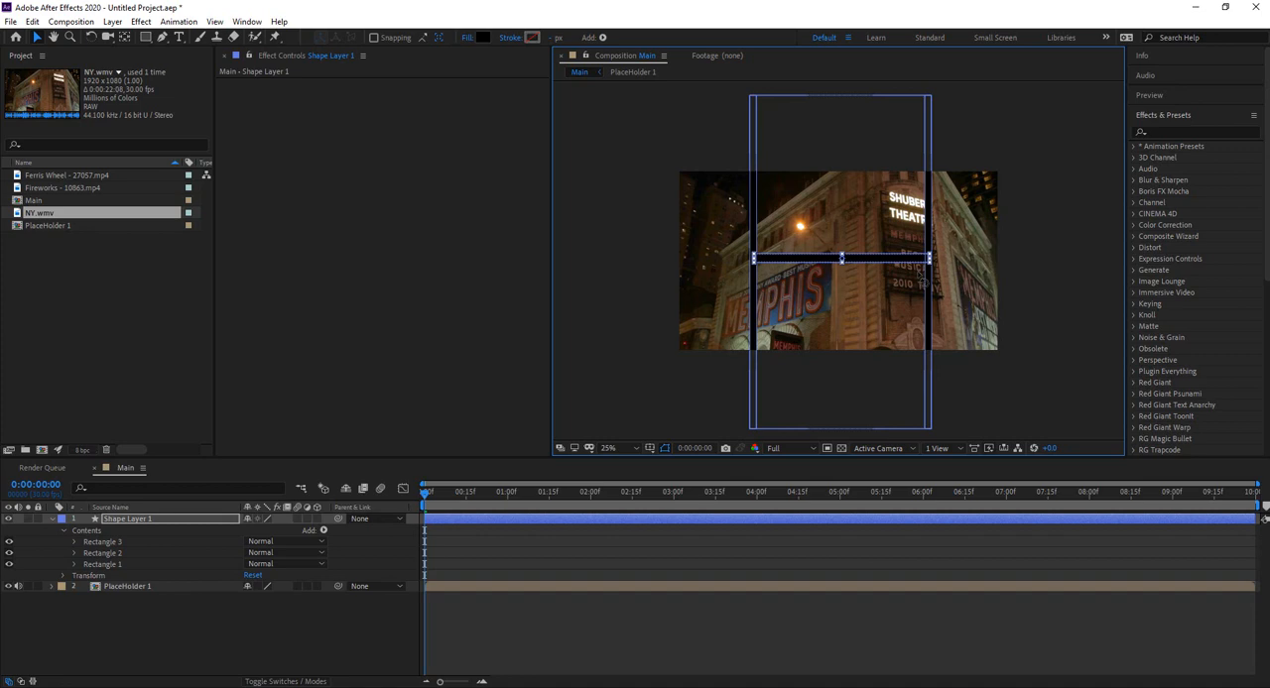
click(1065, 246)
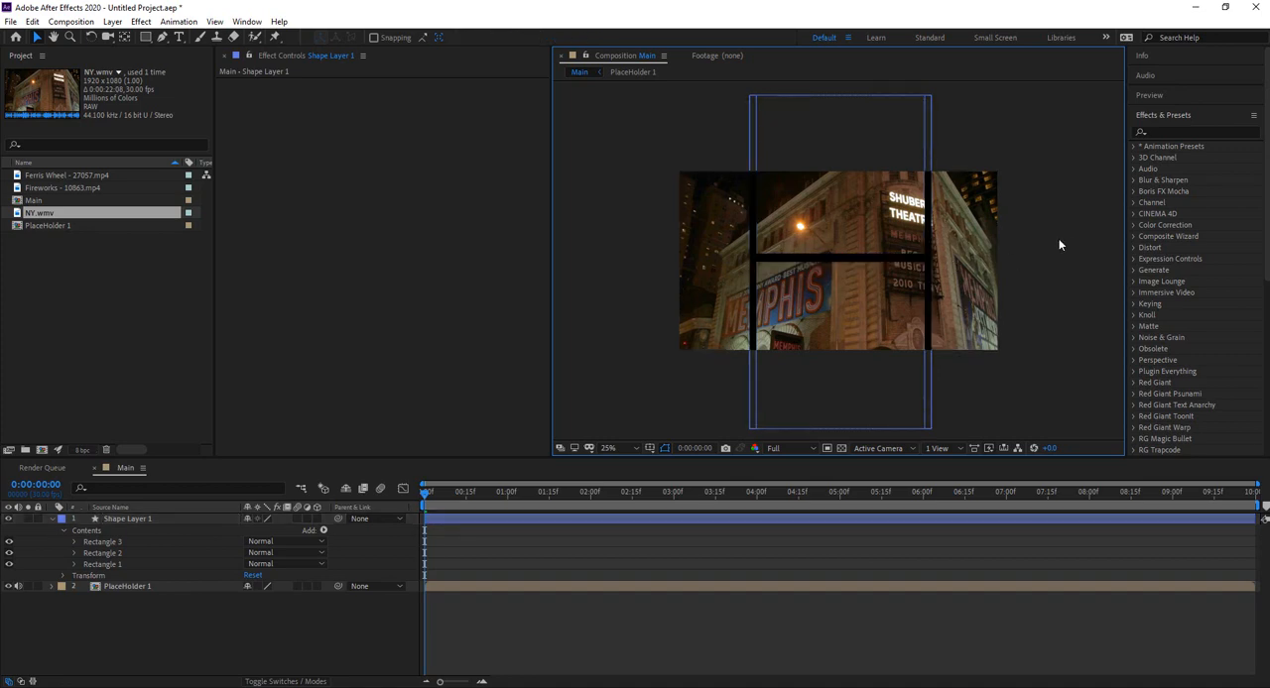
Step: Collapse Shape Layer 1 and add an adjustment layer between it and PlaceHolder 1
click(58, 519)
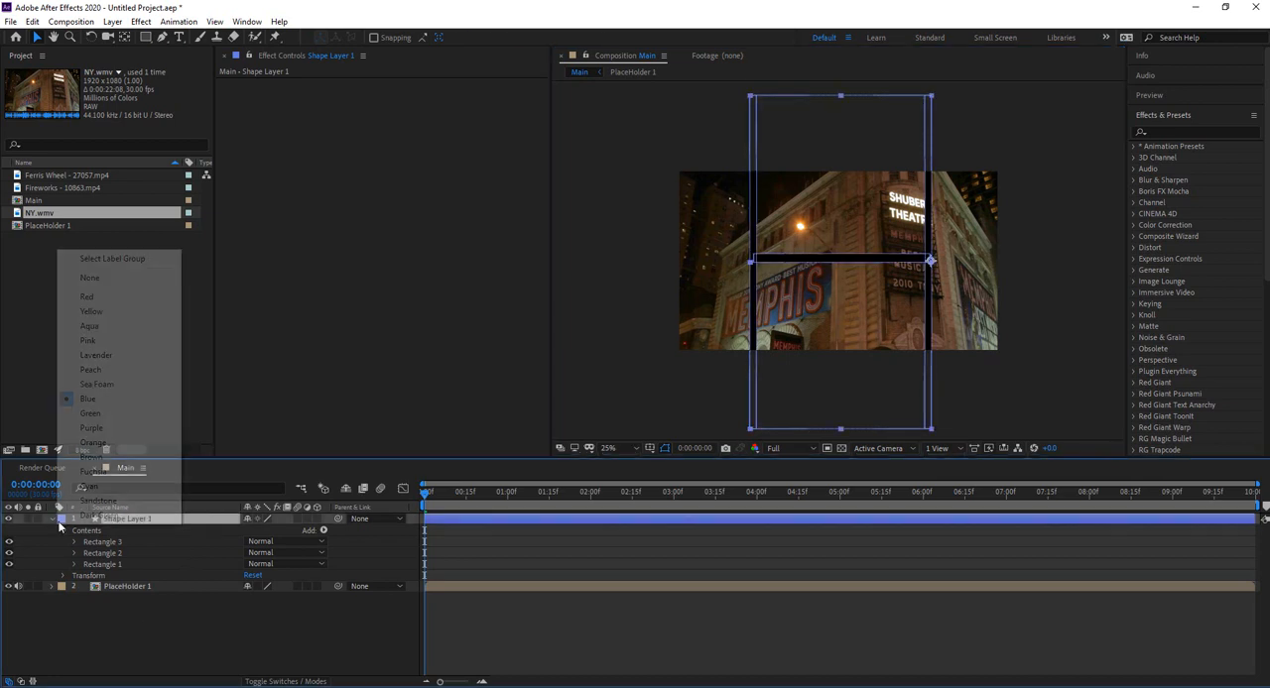
click(52, 521)
click(137, 568)
right_click(137, 568)
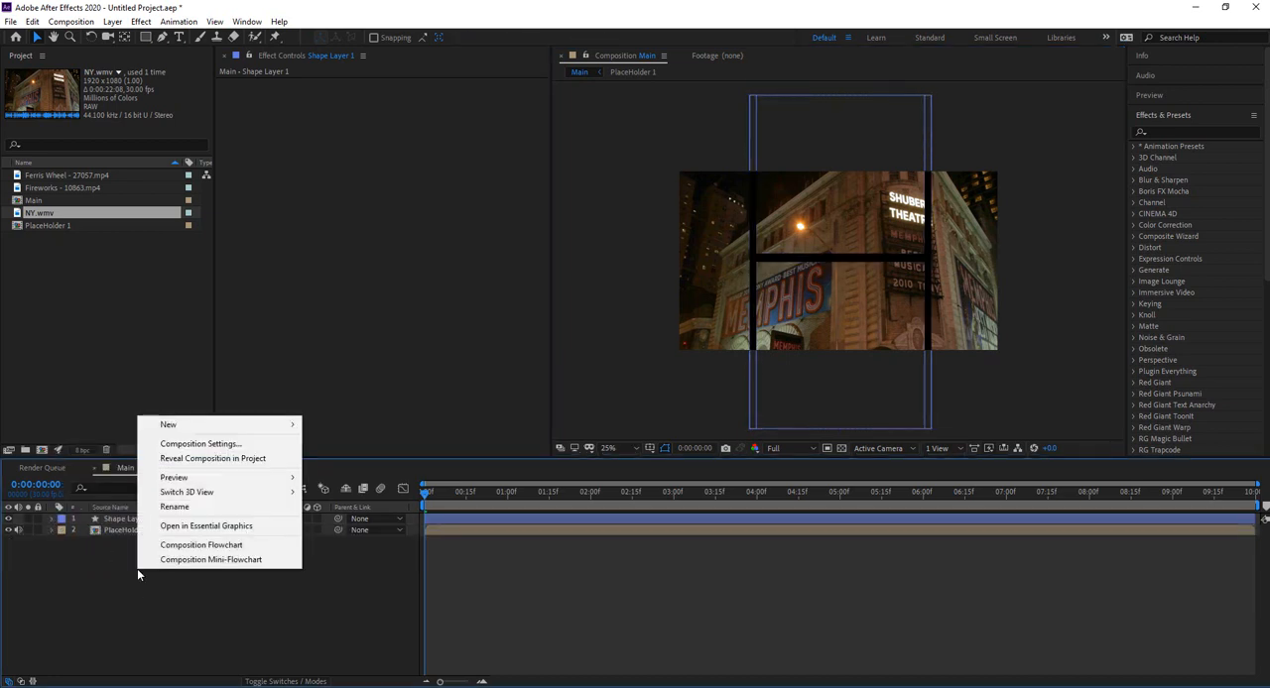
mouse_move(201, 427)
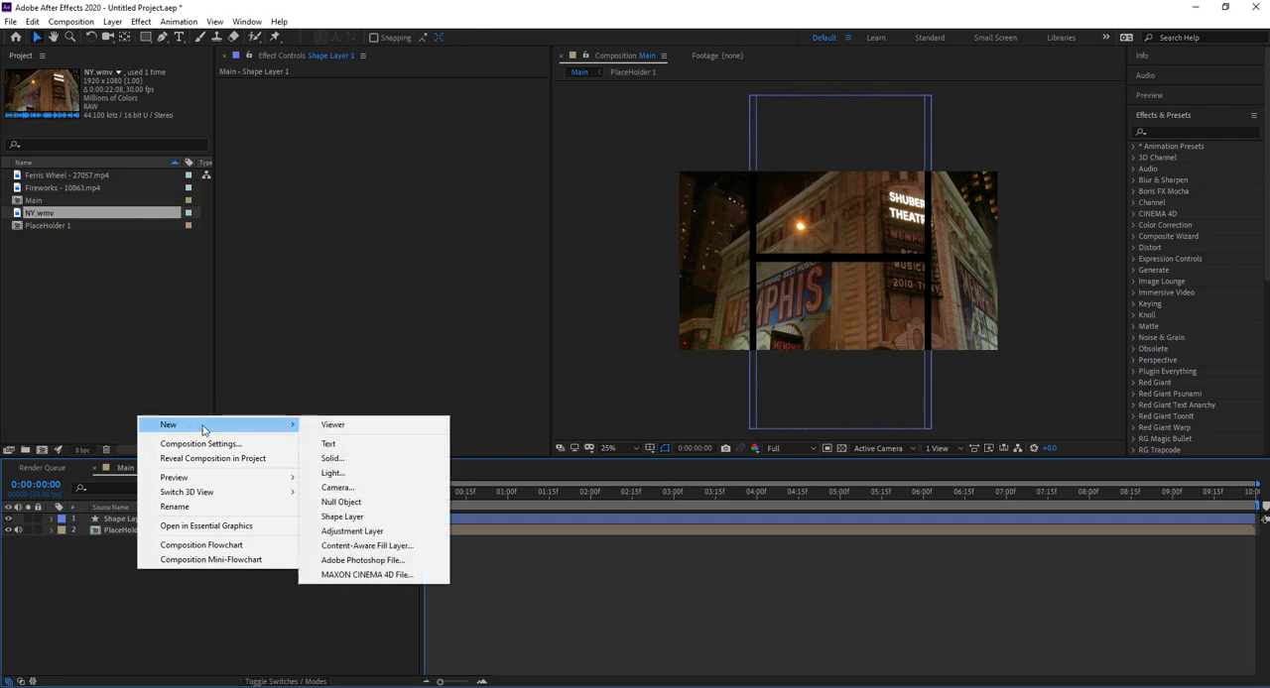
click(355, 531)
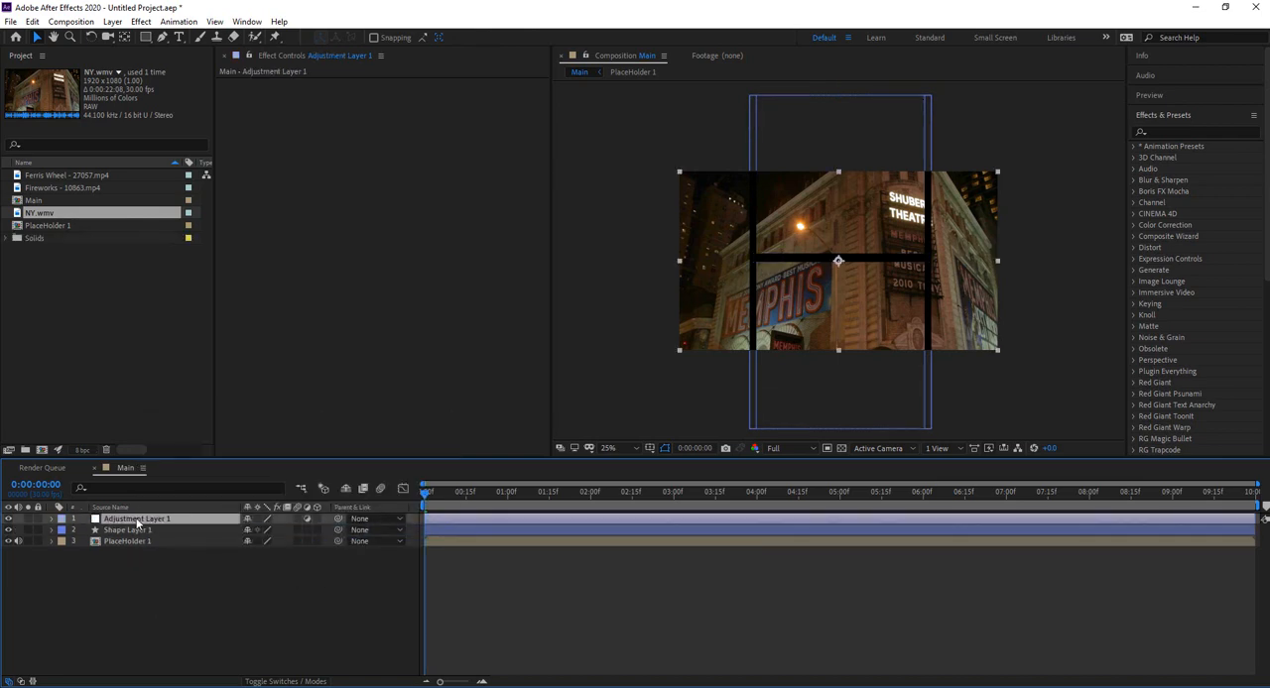
drag(145, 523, 105, 540)
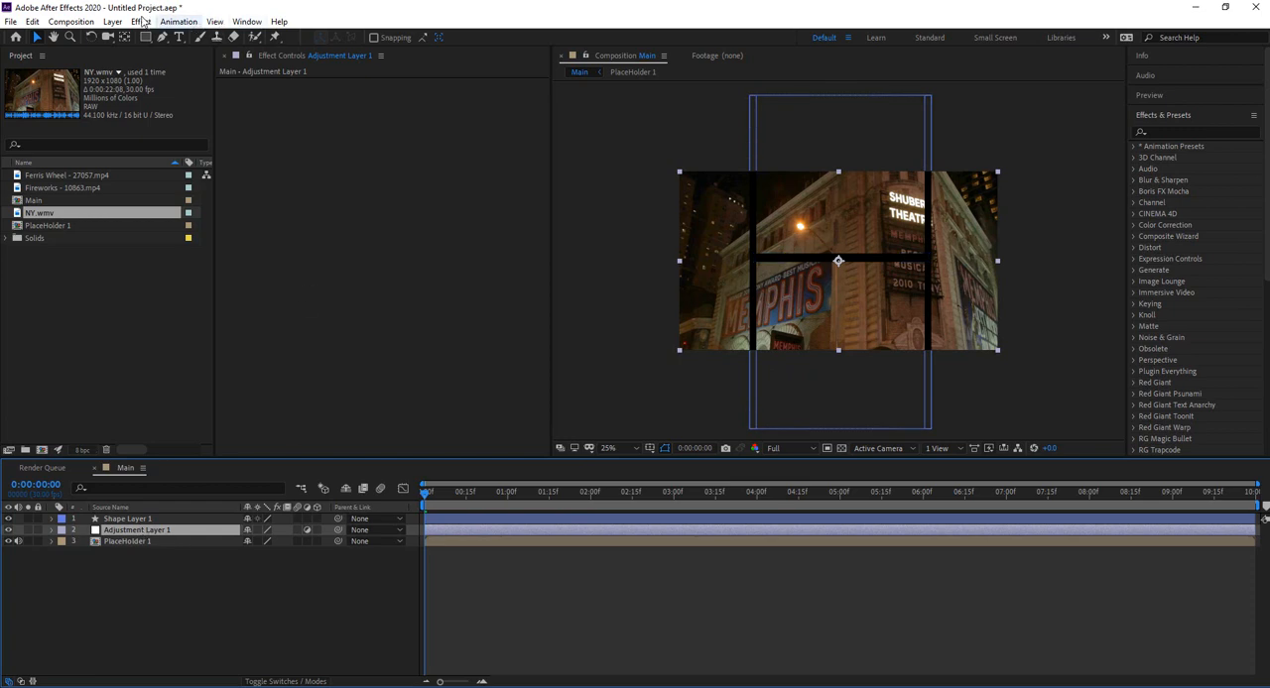
Step: Apply the Tint color correction effect to Adjustment Layer 1
click(141, 22)
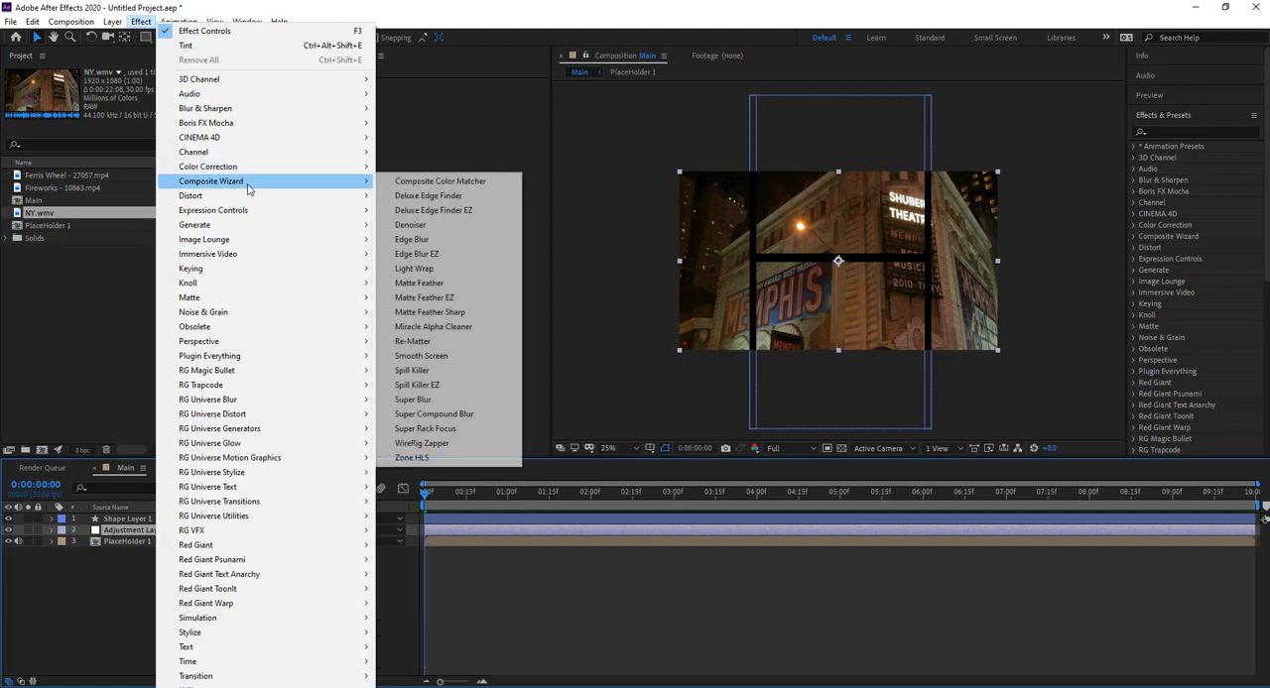
mouse_move(246, 168)
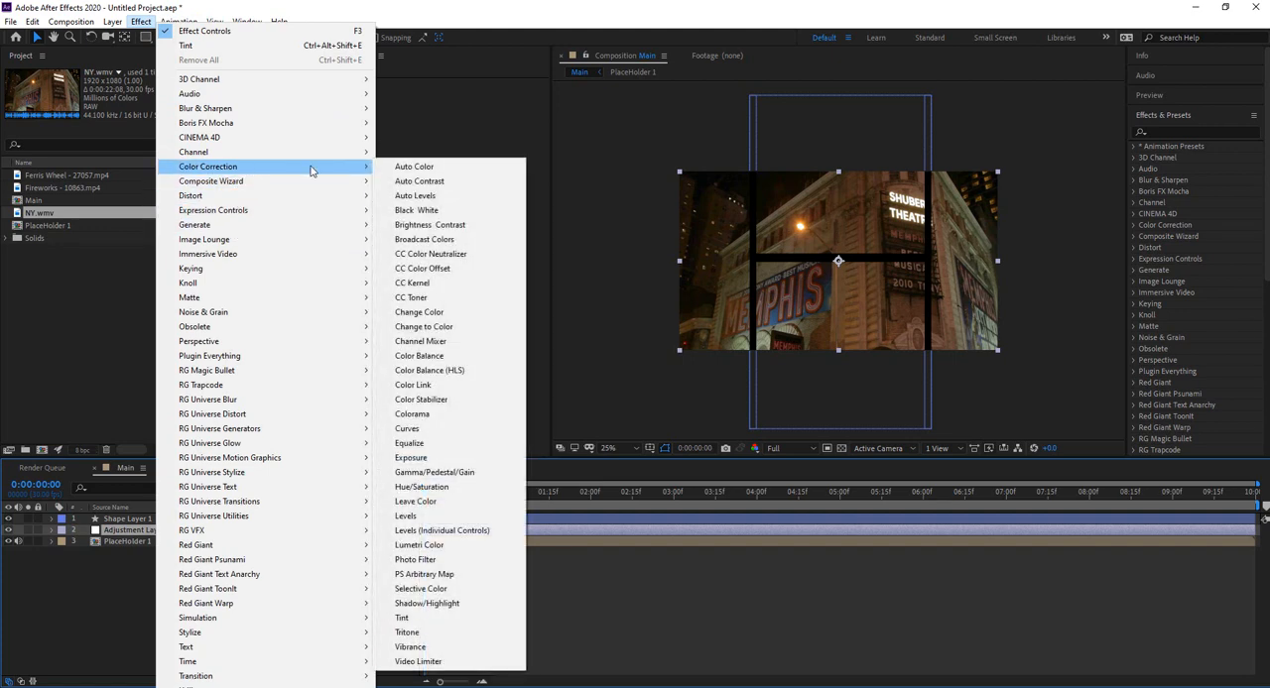
click(425, 618)
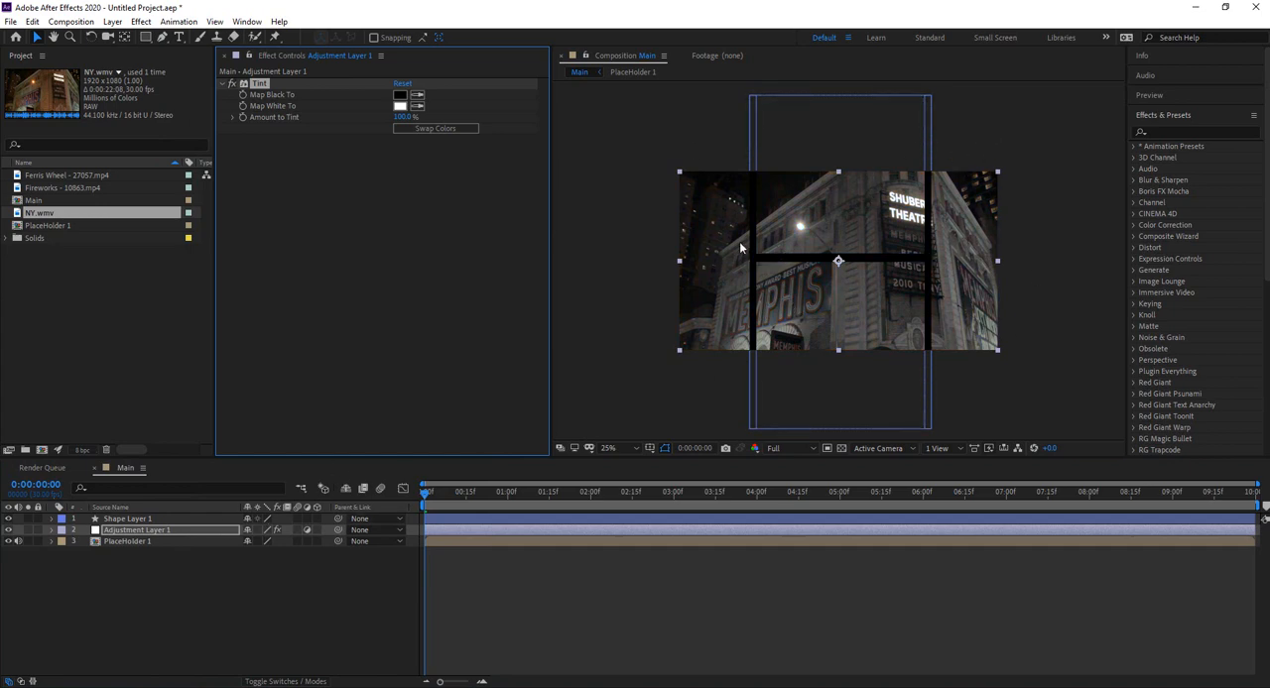
click(210, 572)
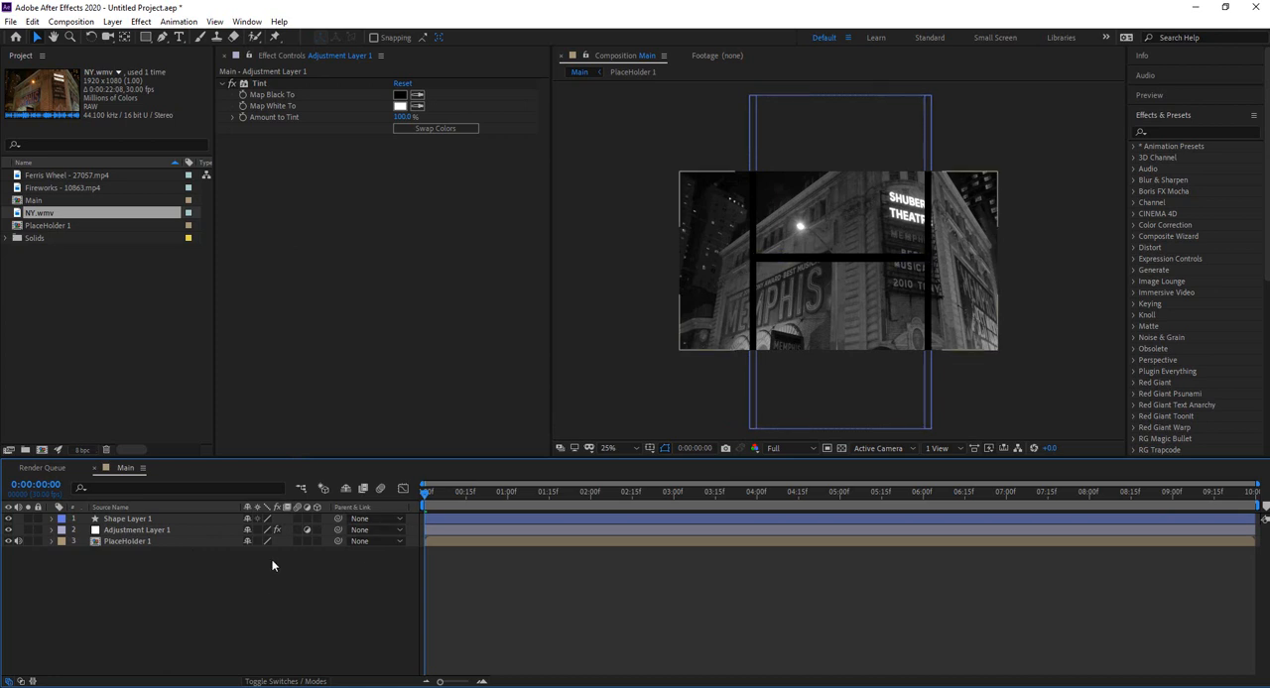
Step: Draw a rectangular mask on Adjustment Layer 1 over the upper middle panel and invert it
click(127, 532)
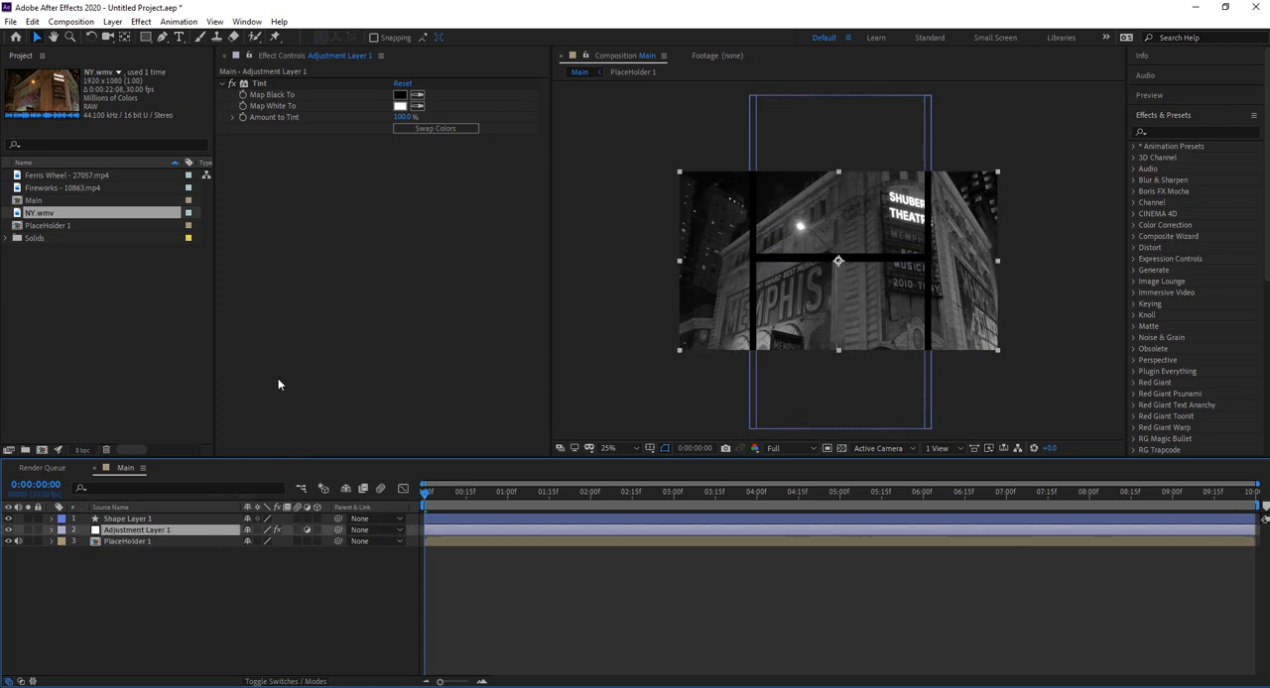
click(146, 40)
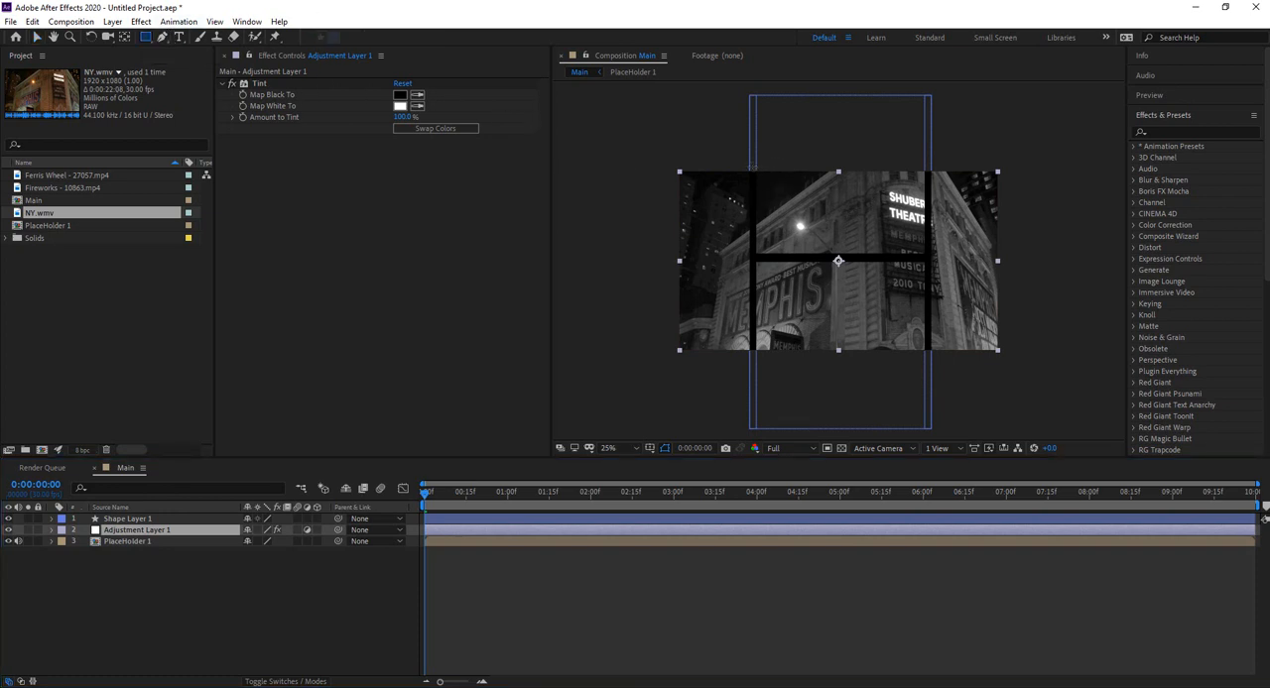
drag(751, 164, 926, 257)
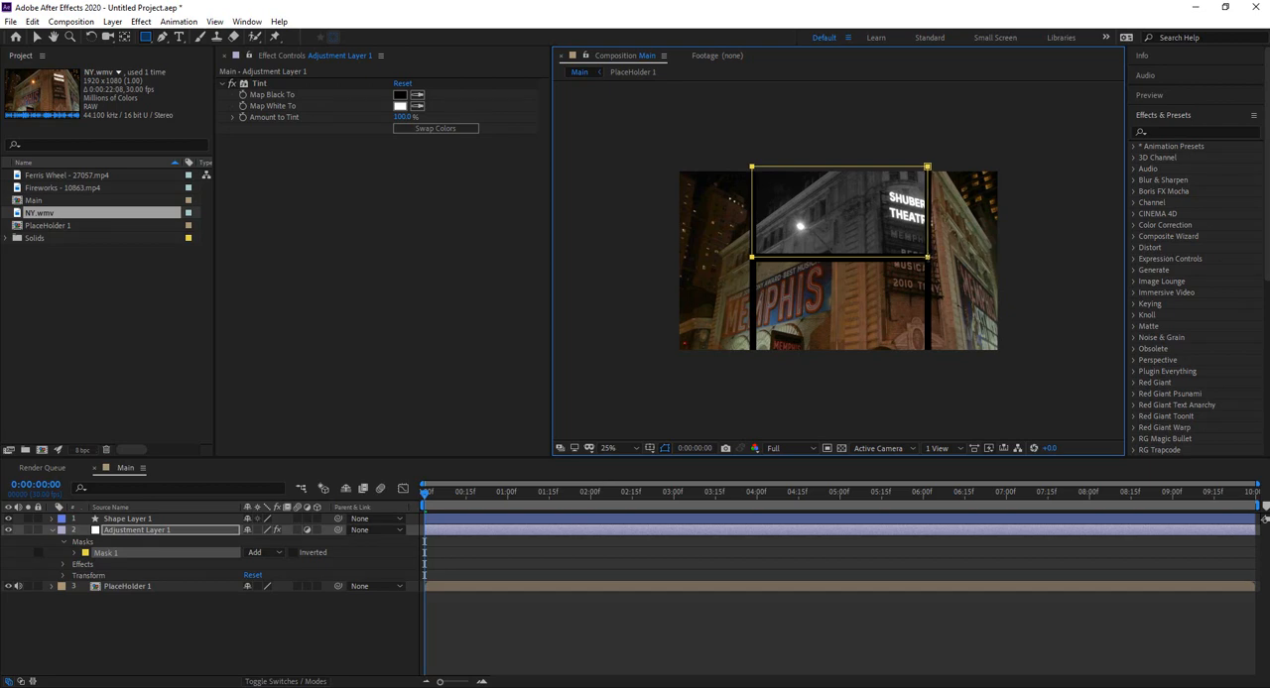
click(294, 553)
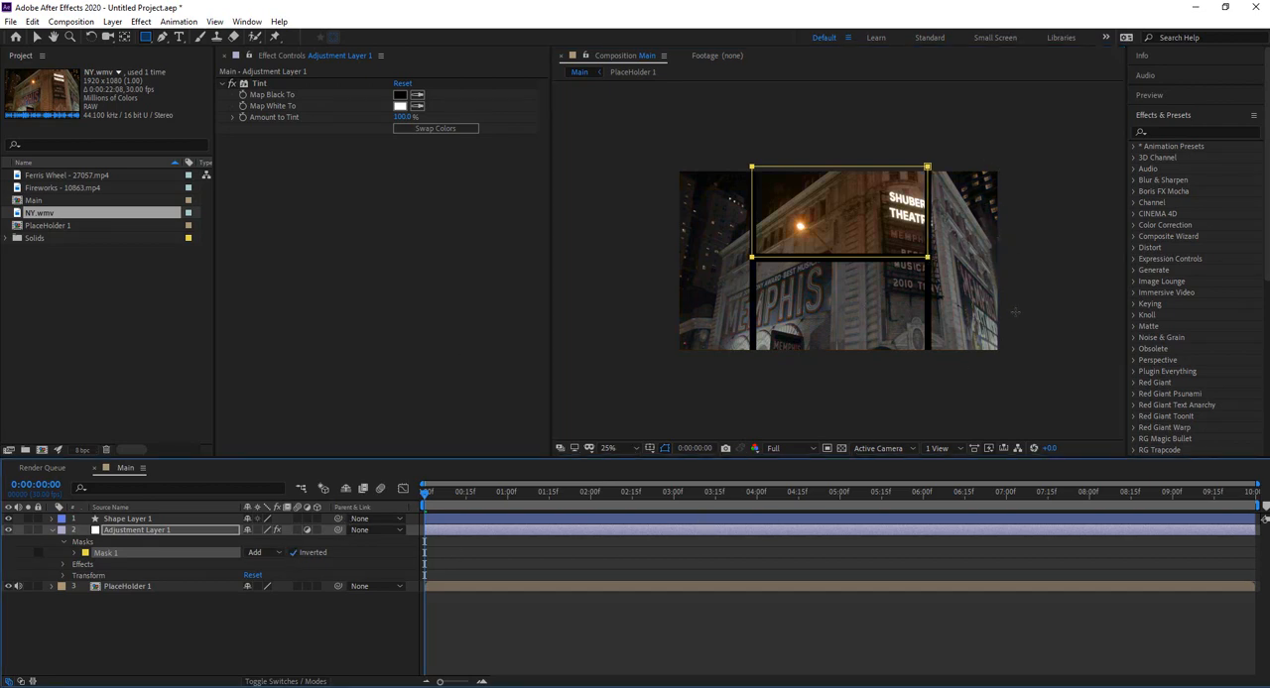
Step: Add a rectangular mask over the left panel on Adjustment Layer 1 and set its mode to Subtract
click(183, 531)
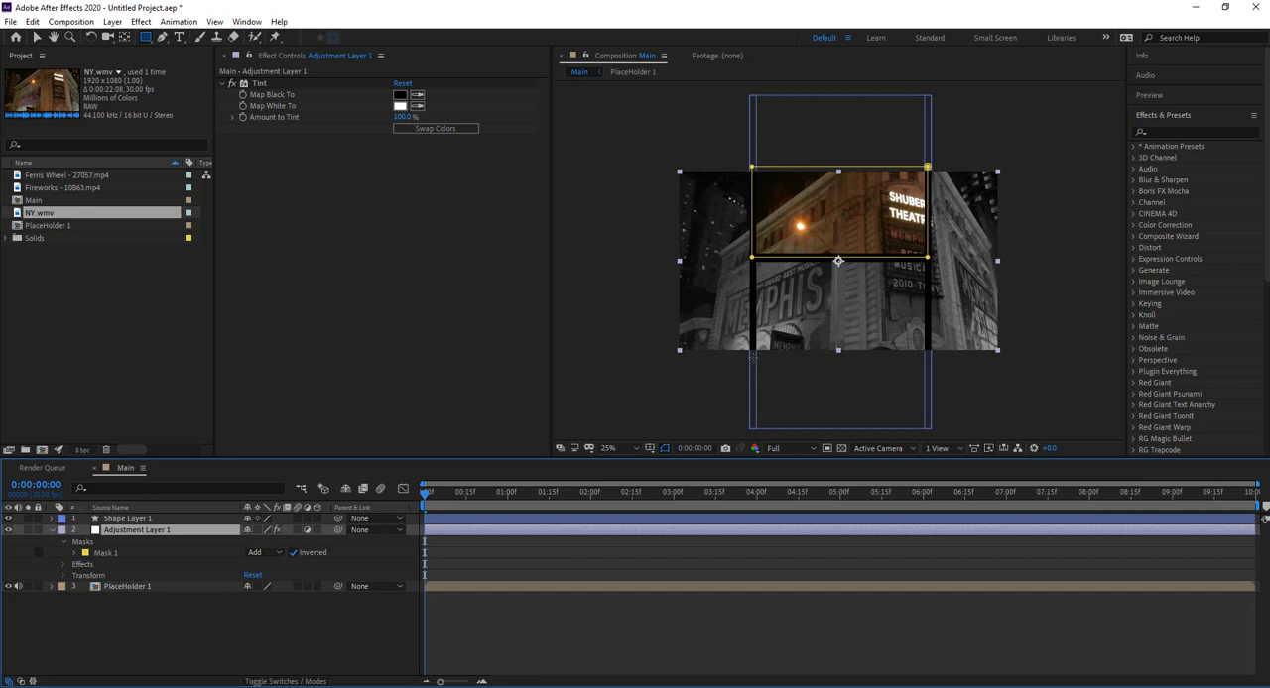
drag(752, 357, 665, 161)
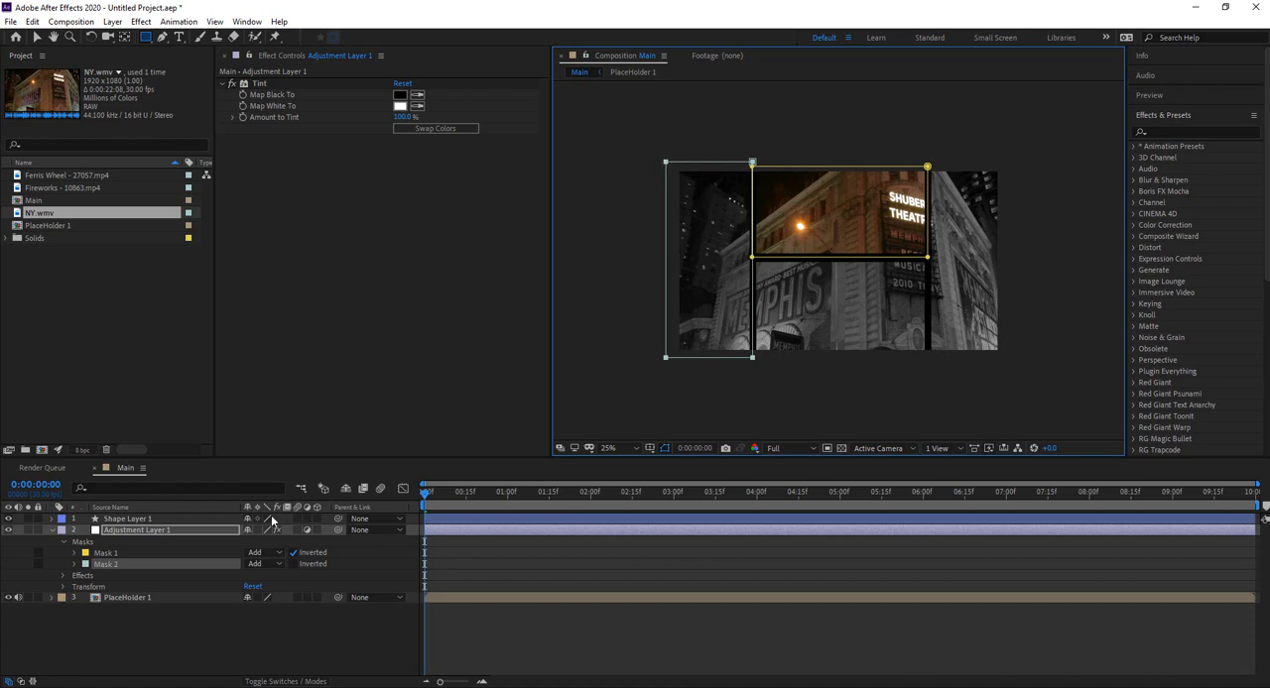
click(293, 564)
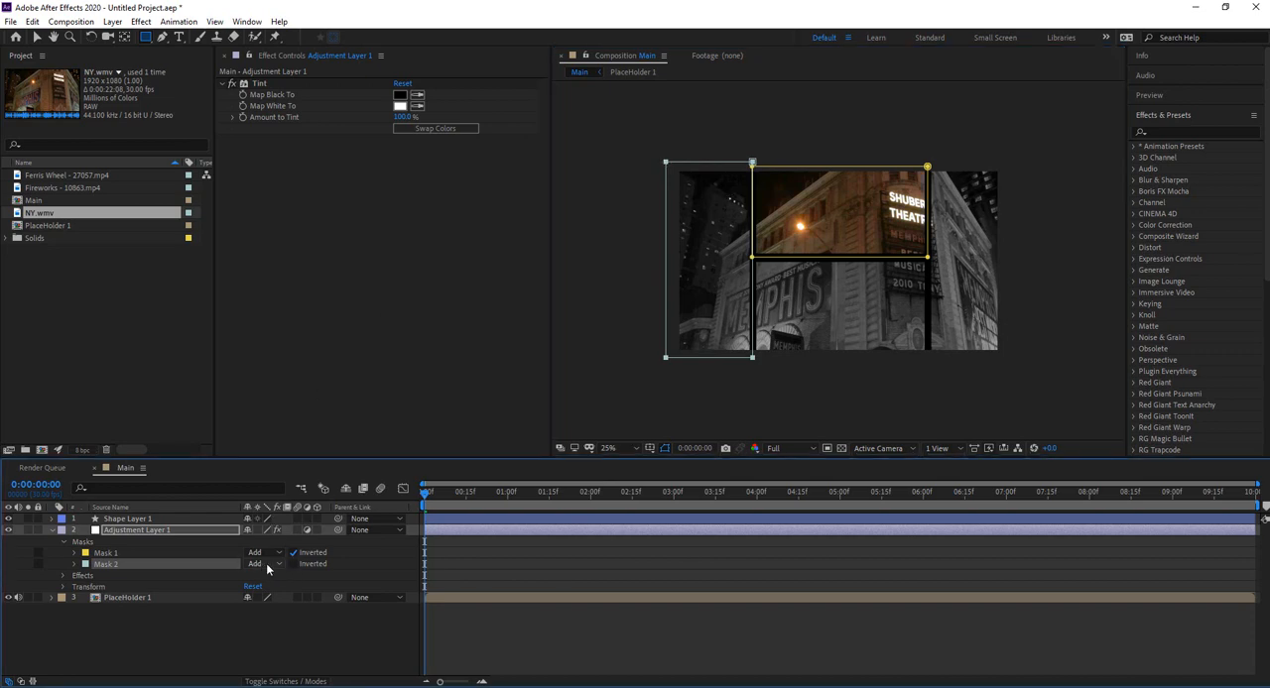
click(266, 563)
click(282, 607)
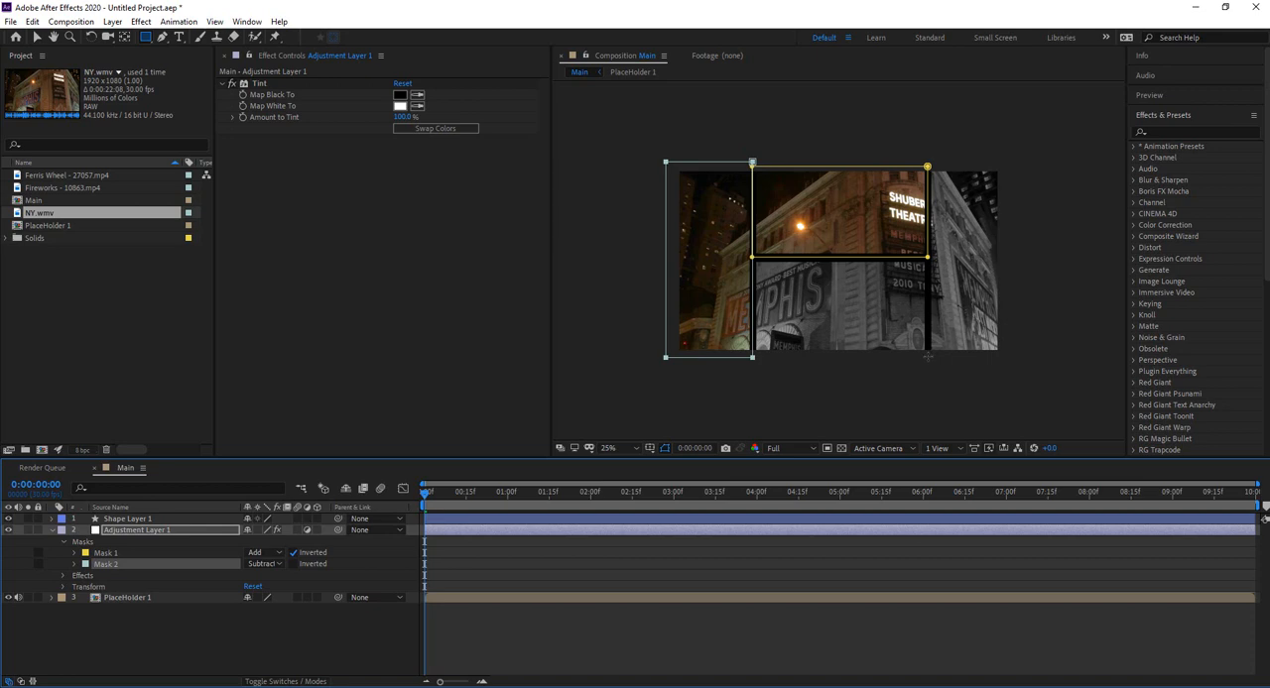
Step: Add a rectangular mask over the right panel on Adjustment Layer 1 and set its mode to Subtract
drag(927, 356, 1008, 161)
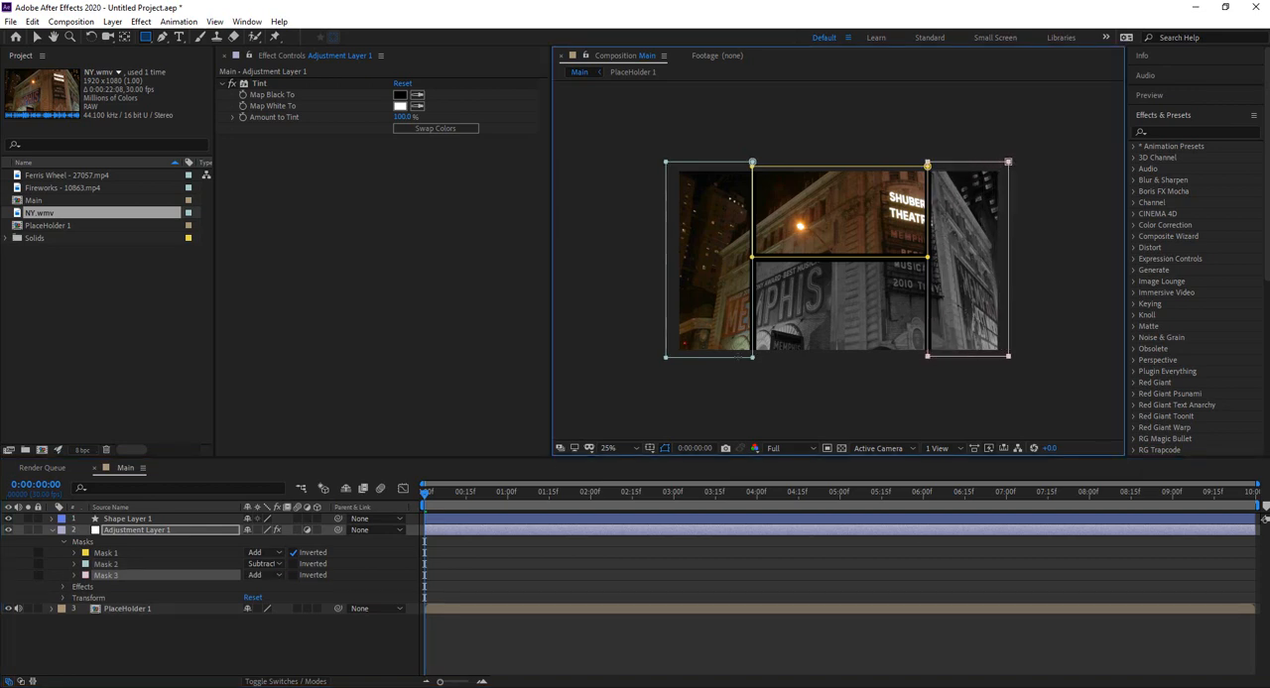
click(278, 576)
click(281, 618)
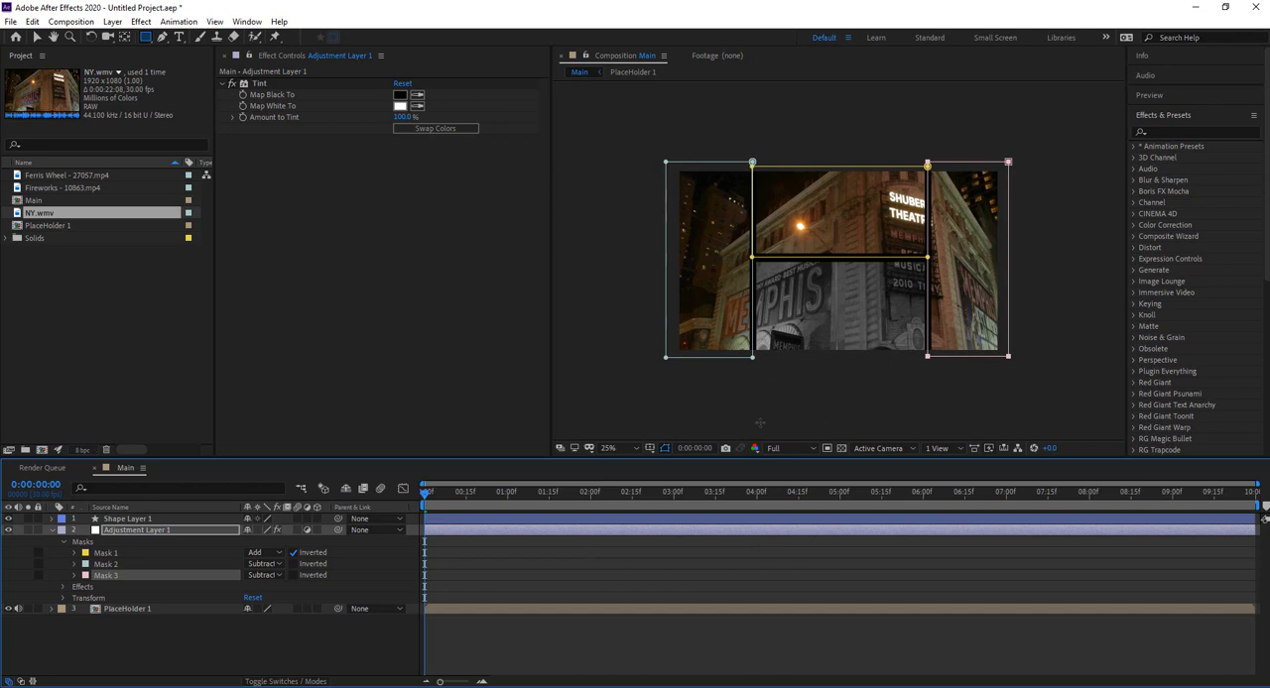
Step: Find the Venetian Blinds transition effect and apply it to Adjustment Layer 1
click(126, 531)
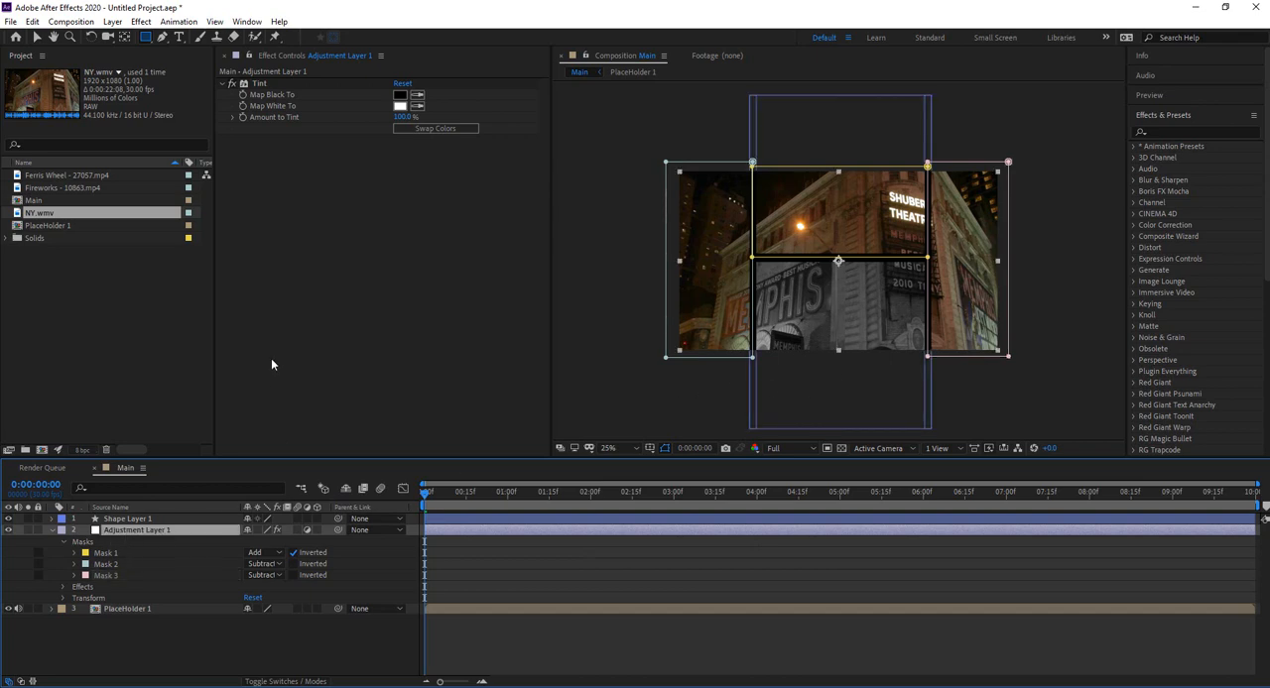
click(1162, 132)
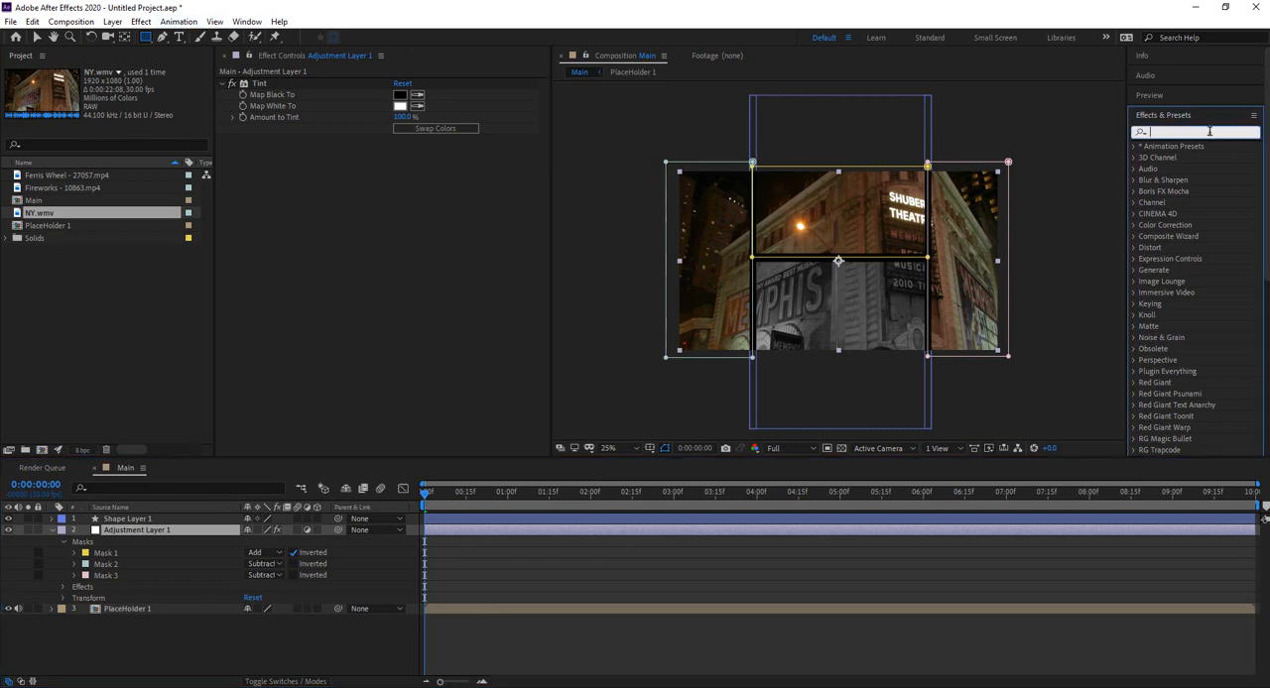
text(ve)
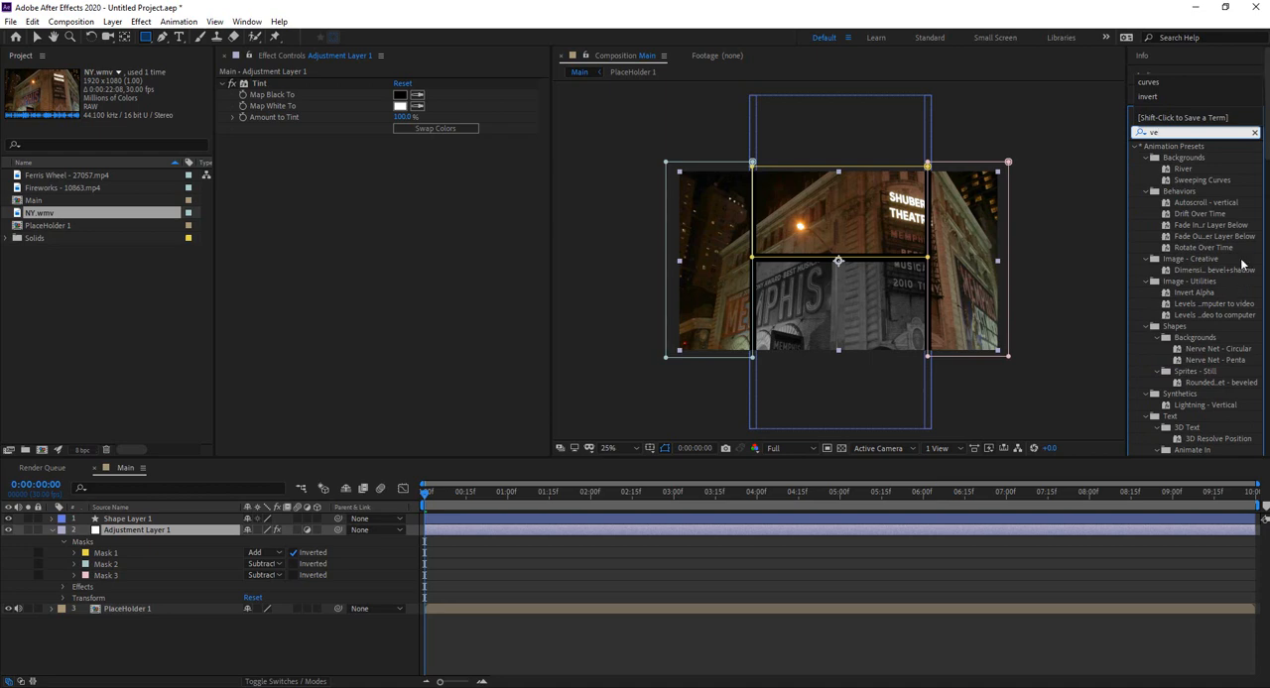
scroll(1211, 273, down, 3)
scroll(1198, 346, down, 9)
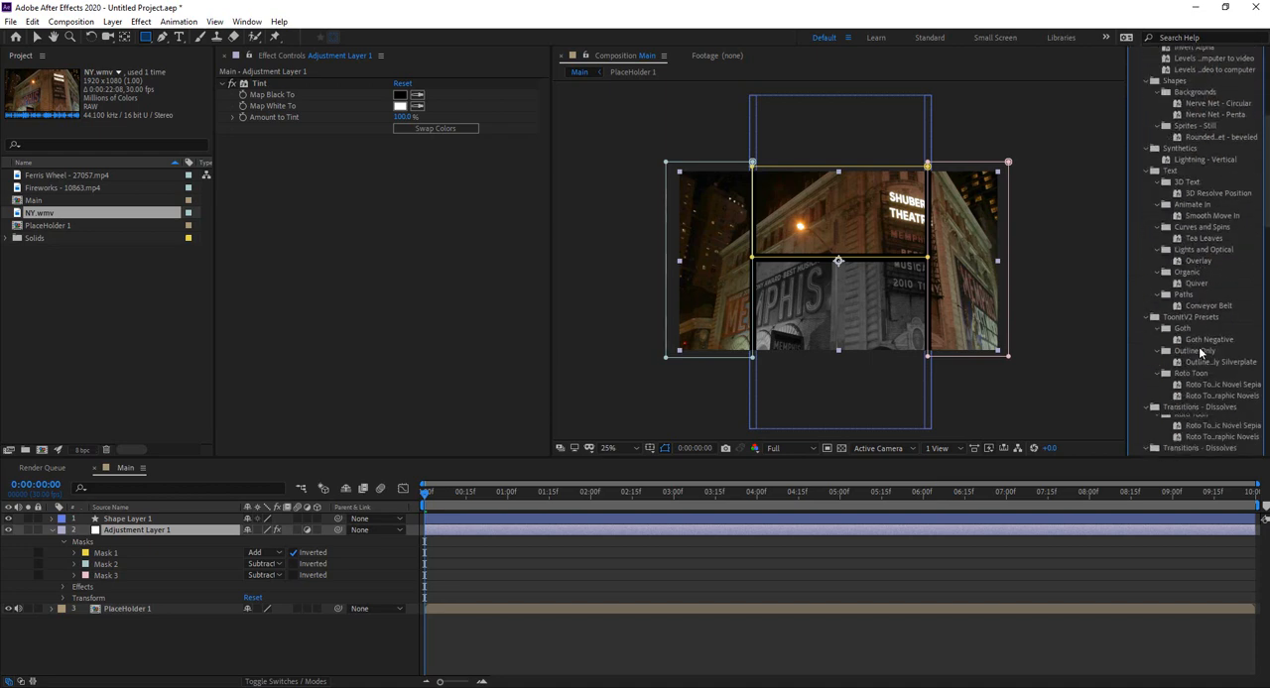
scroll(1199, 350, down, 6)
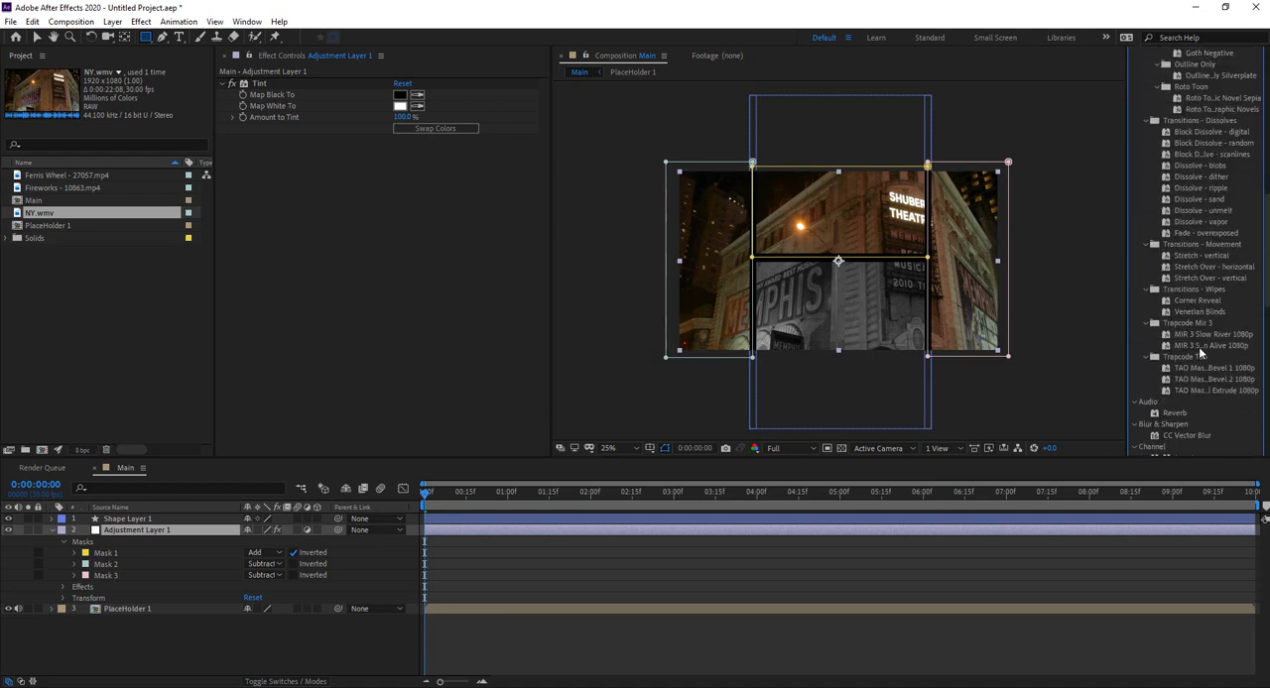
scroll(1199, 350, down, 7)
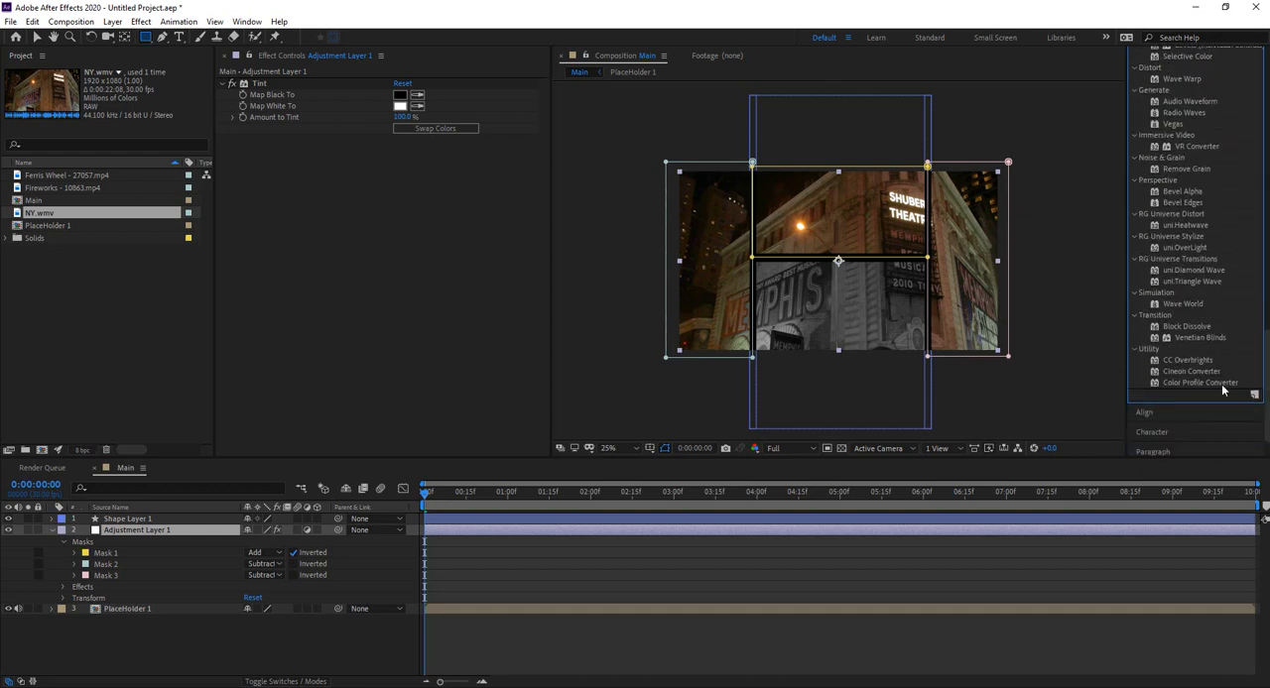
drag(1194, 338, 164, 536)
key(v)
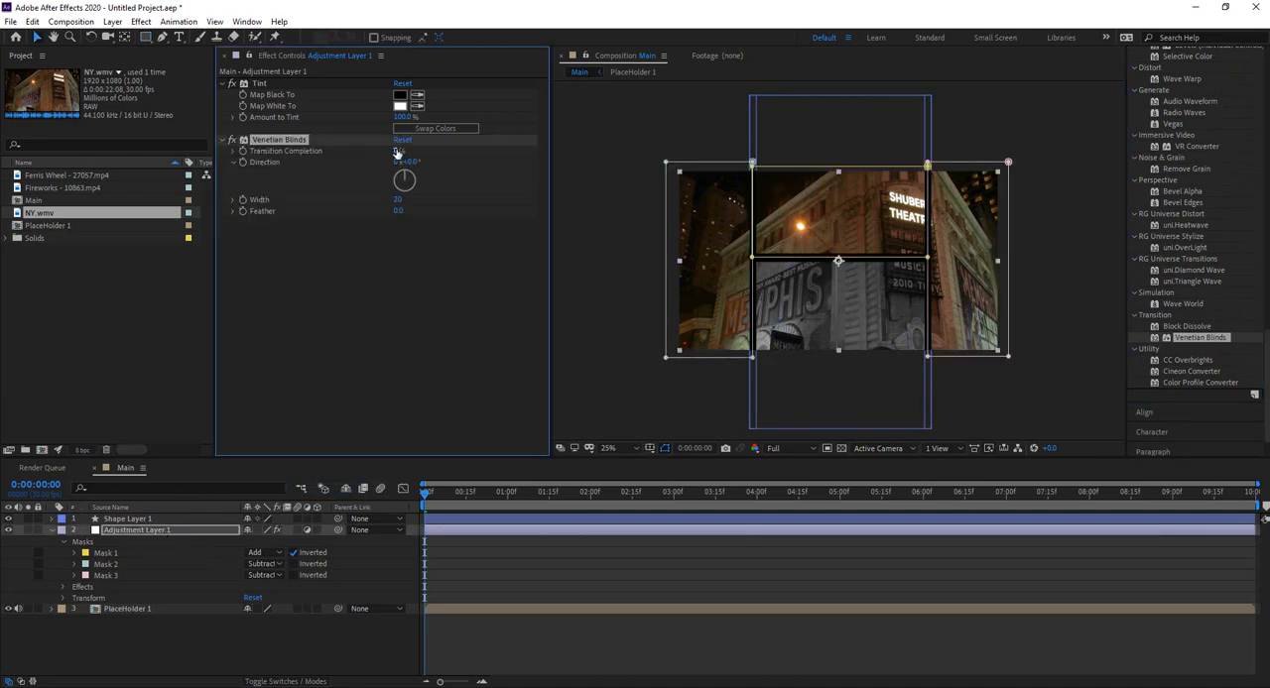
Step: Set the Venetian Blinds effect to 29% transition completion, a direction of 32° and a width of 60
drag(398, 151, 428, 146)
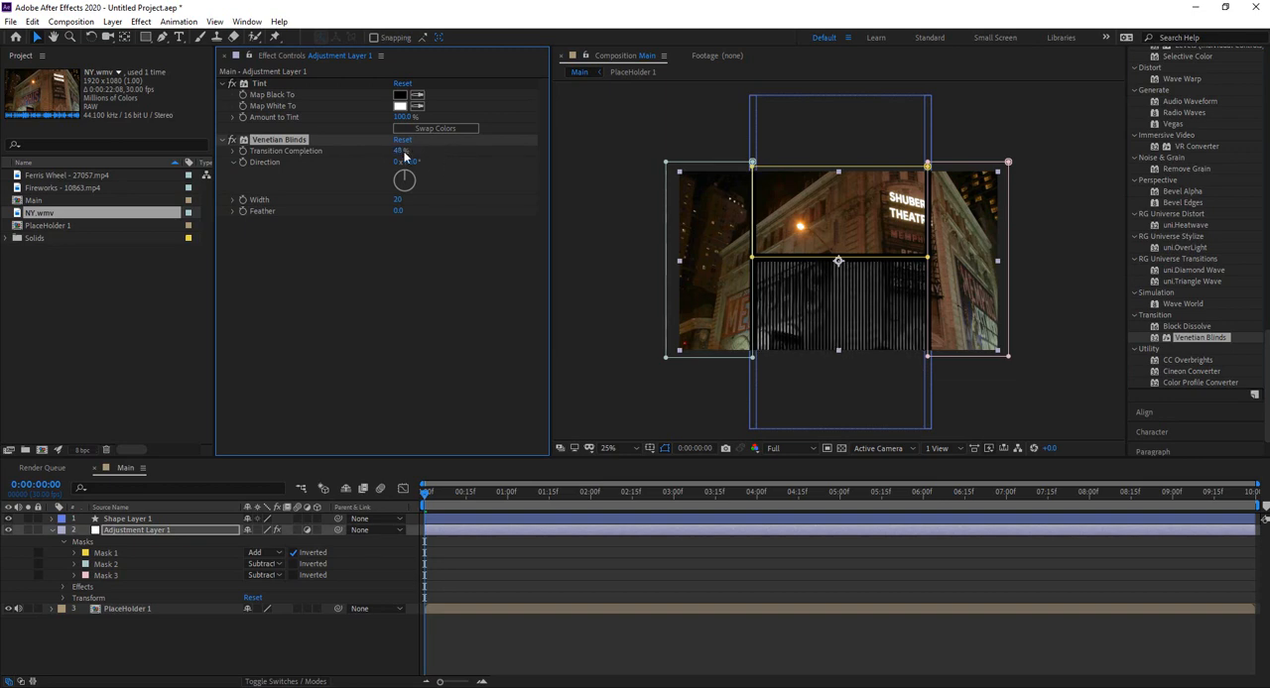
drag(398, 151, 386, 151)
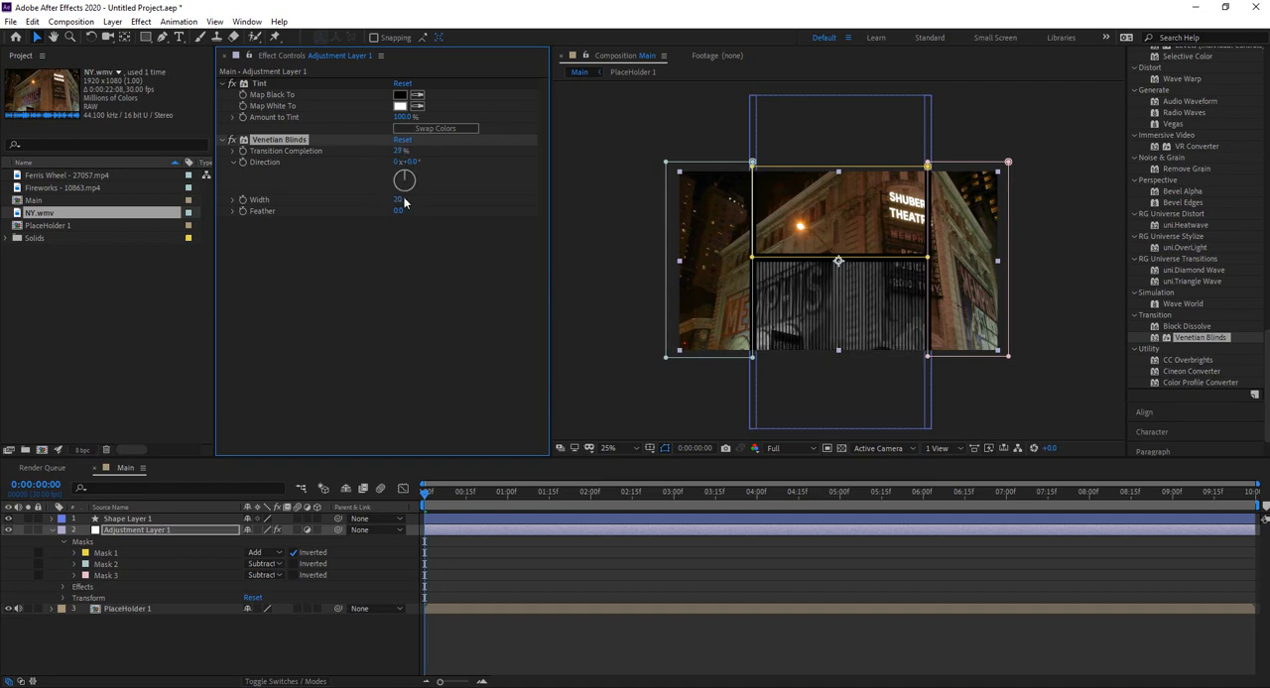
drag(398, 199, 433, 160)
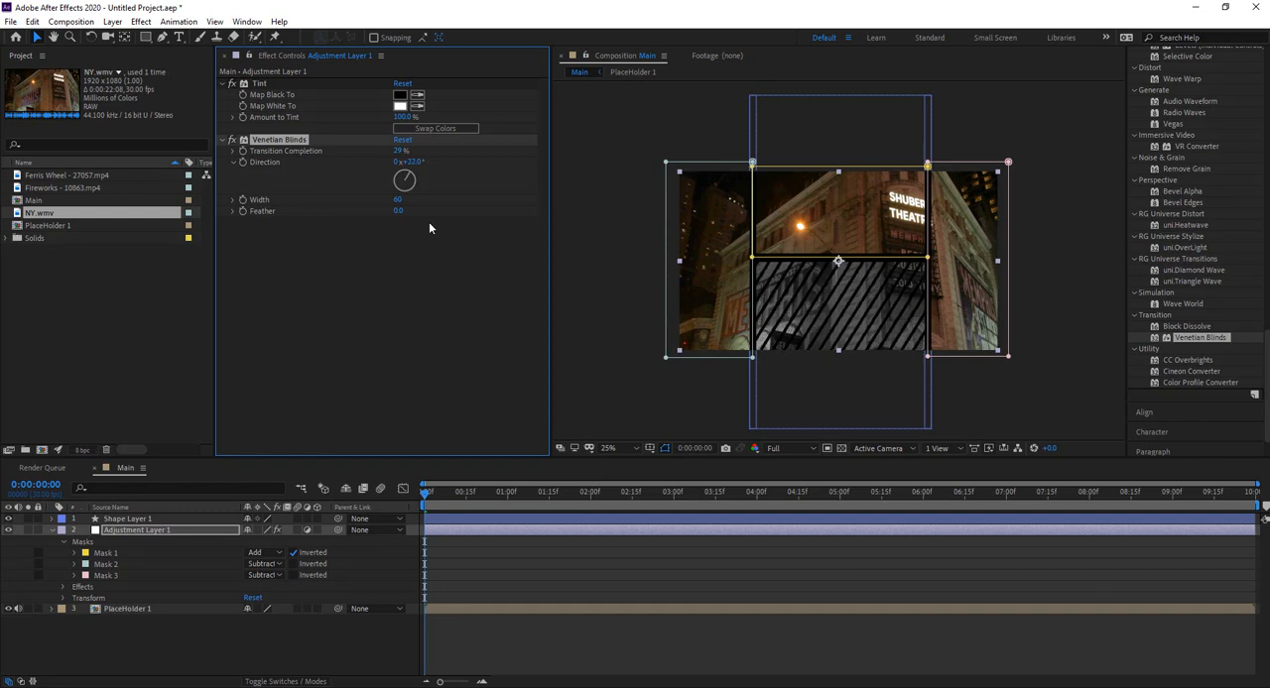
Step: Deselect the adjustment layer and scrub through the opening of the Main composition to preview the striped panel
click(324, 631)
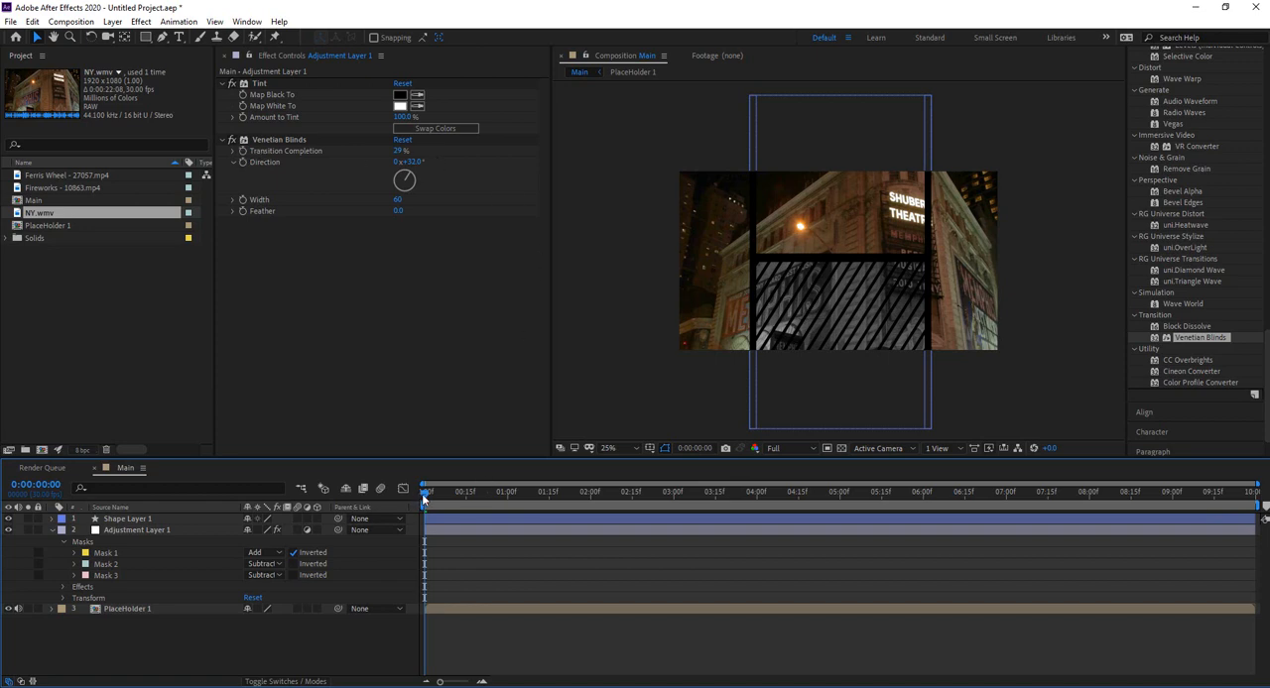
click(477, 493)
drag(487, 496, 376, 507)
Step: Collapse Adjustment Layer 1 and add the Ferris Wheel and Fireworks clips to the Main composition below PlaceHolder 1
click(50, 531)
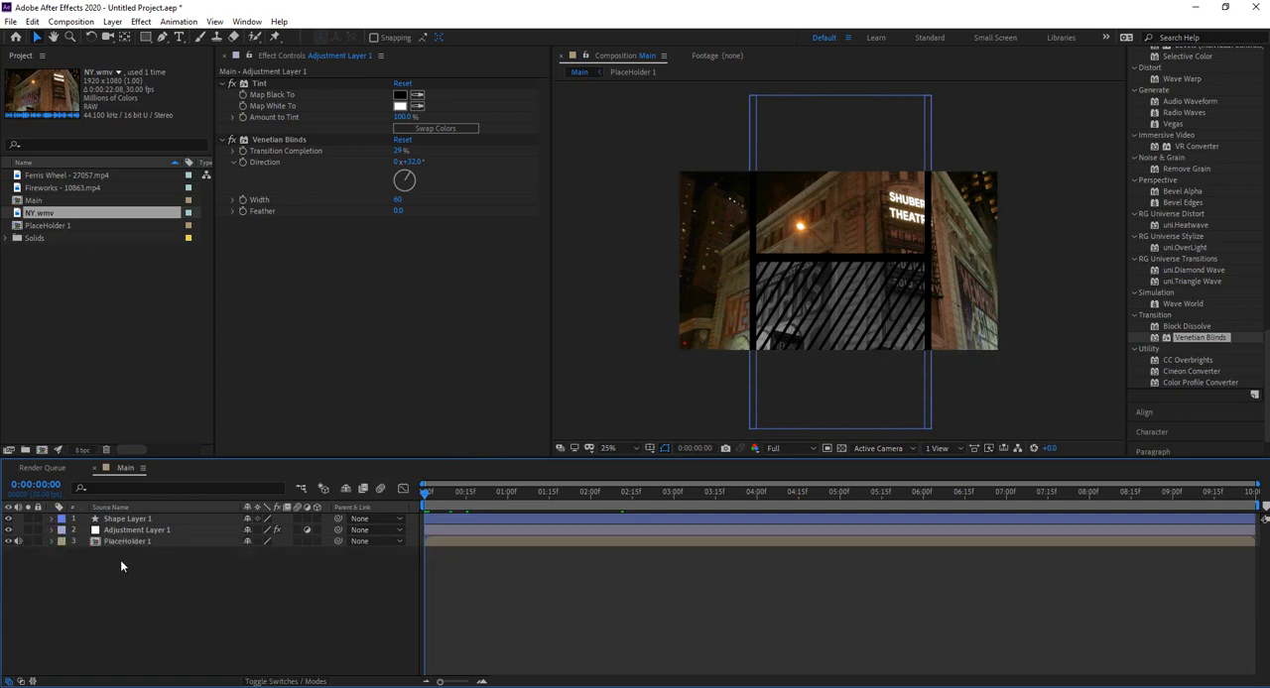
drag(63, 176, 134, 556)
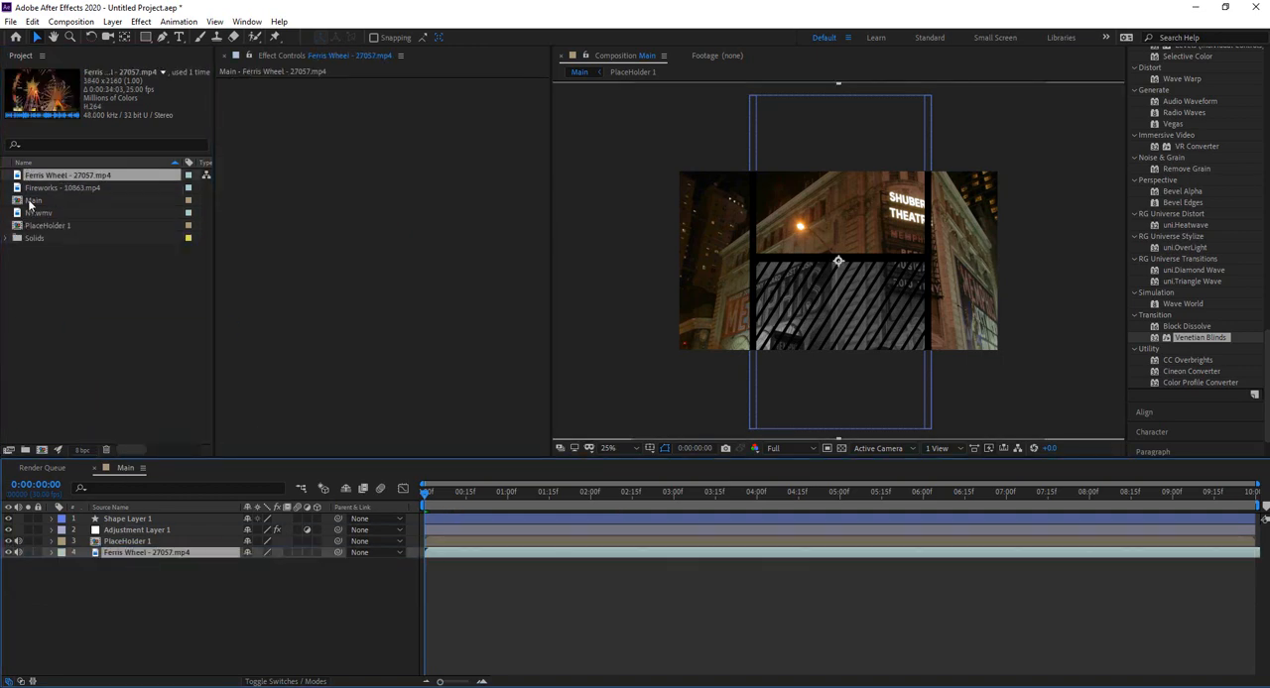
drag(51, 189, 125, 574)
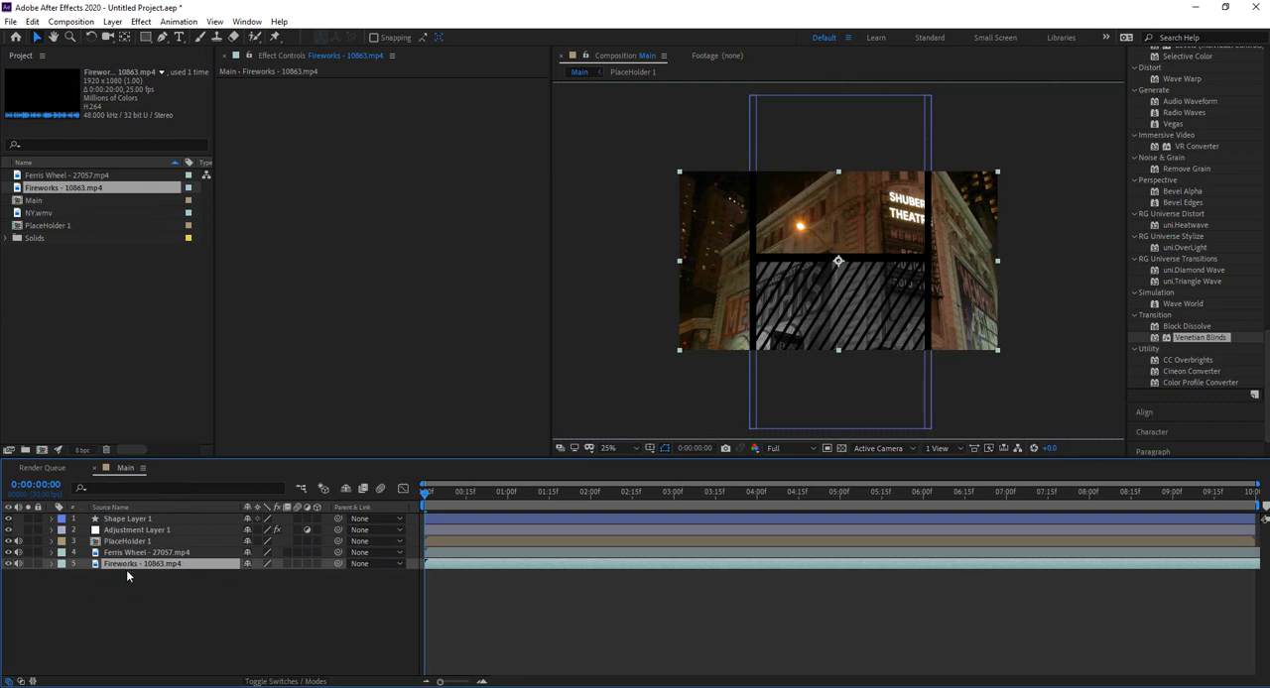
Step: Pre-compose the Fireworks layer into a new composition named PlaceHolder 2
right_click(129, 567)
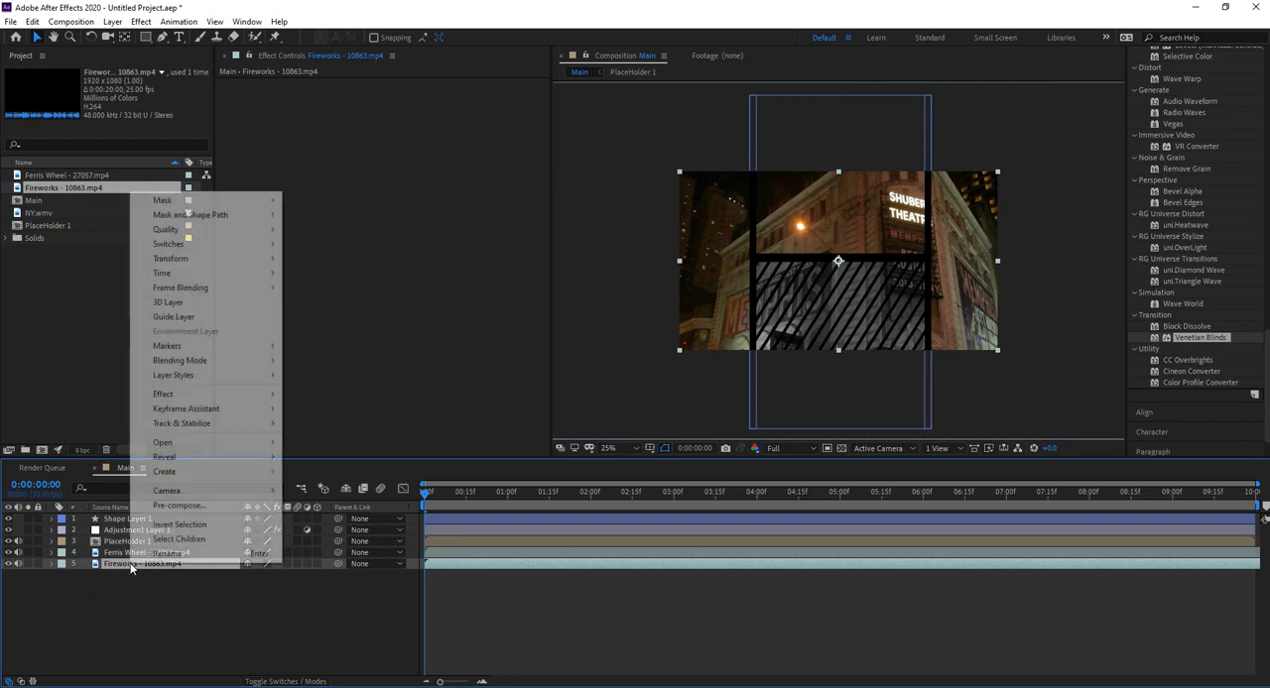
click(189, 509)
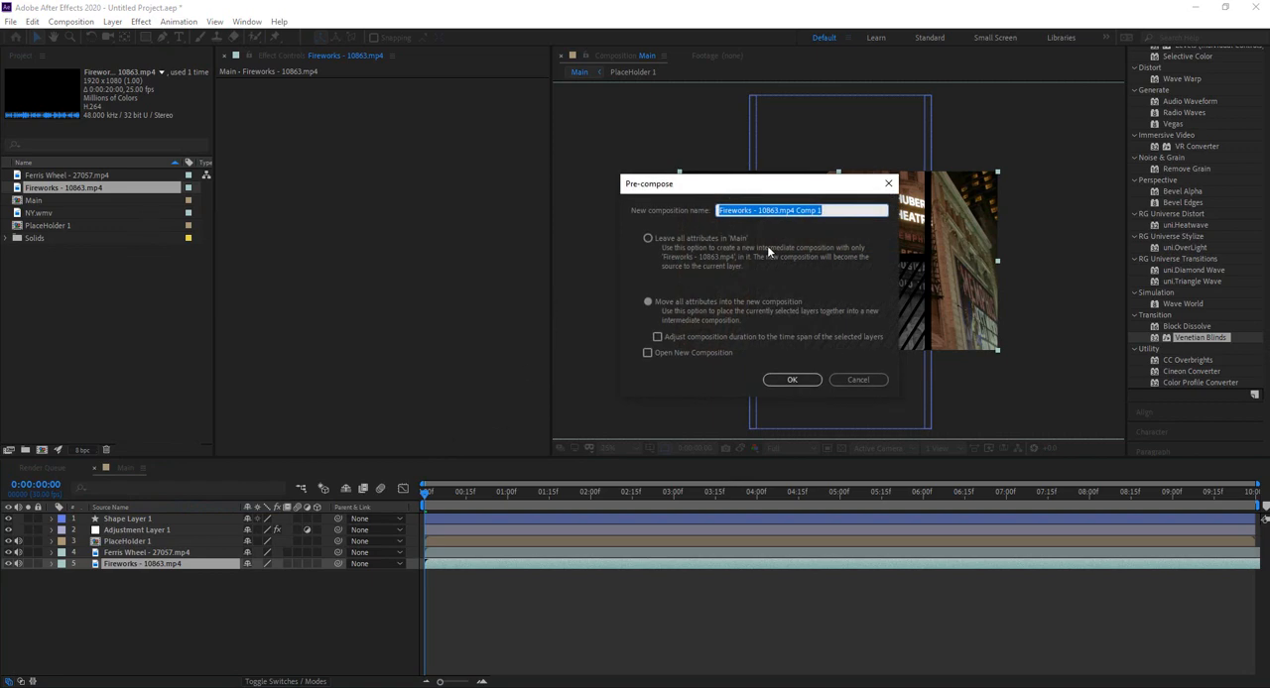
key(BackSpace)
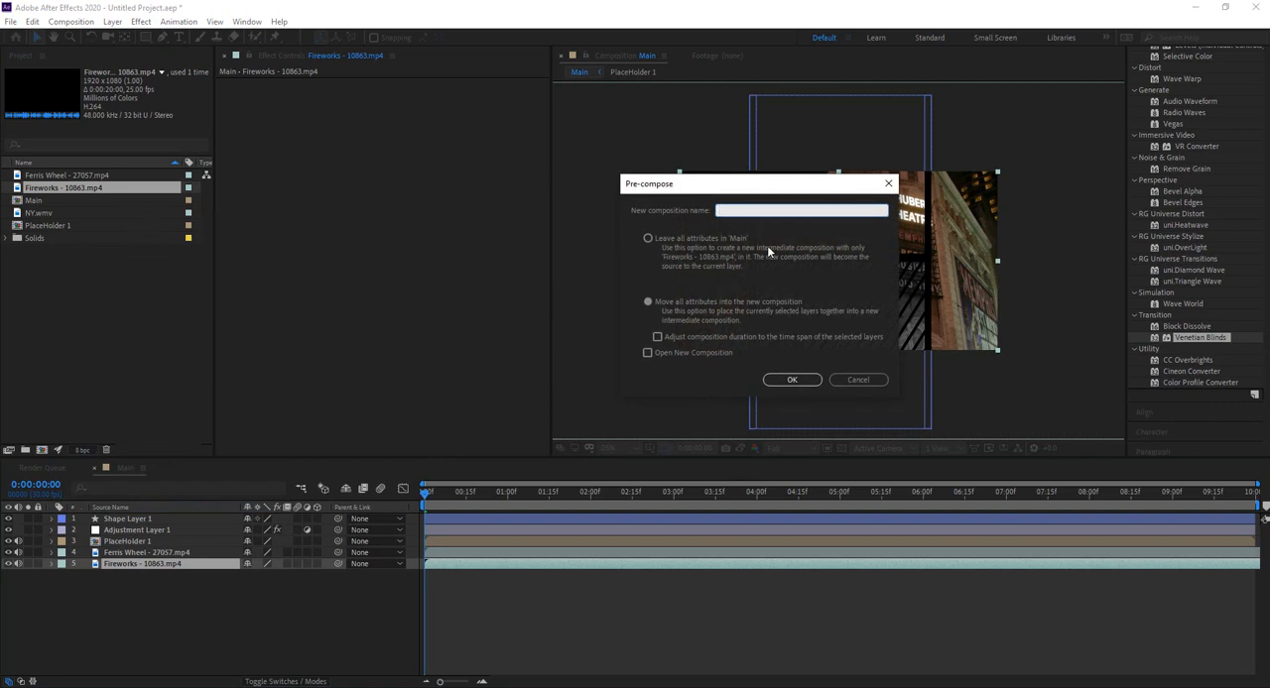
text(PlaceHolder 2)
click(792, 380)
Step: Pre-compose the Ferris Wheel layer into a new composition named PlaceHolder 3
click(129, 552)
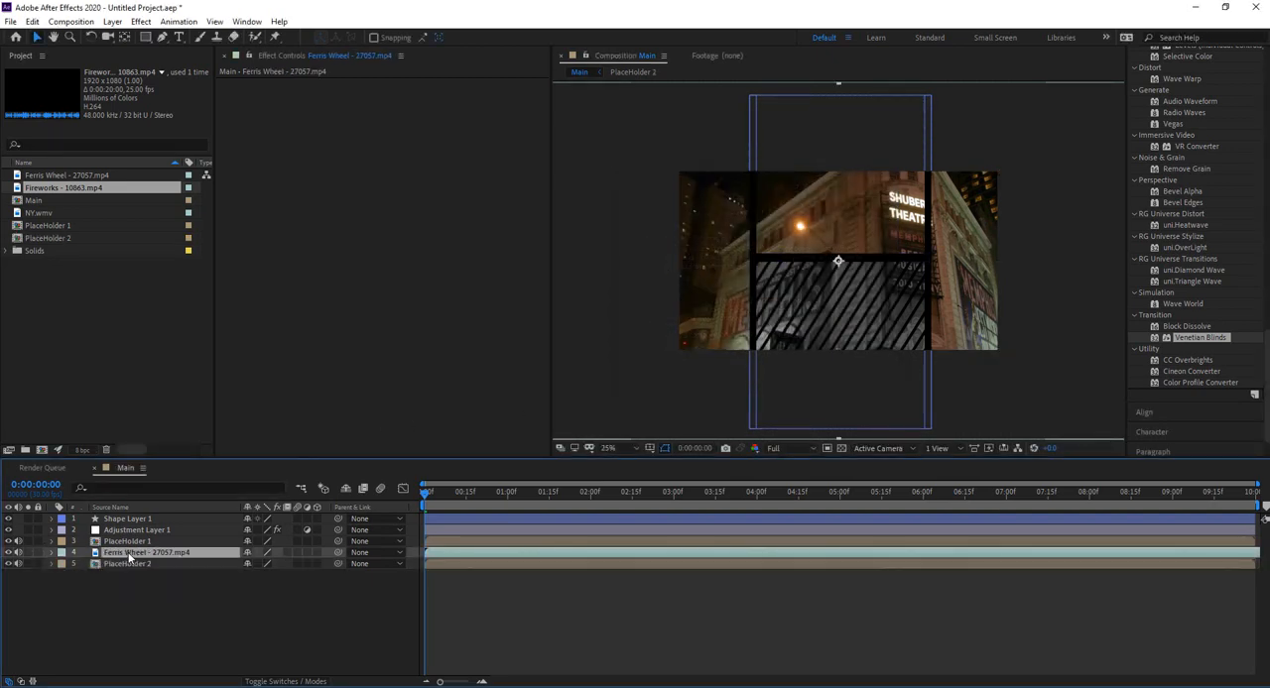
right_click(129, 552)
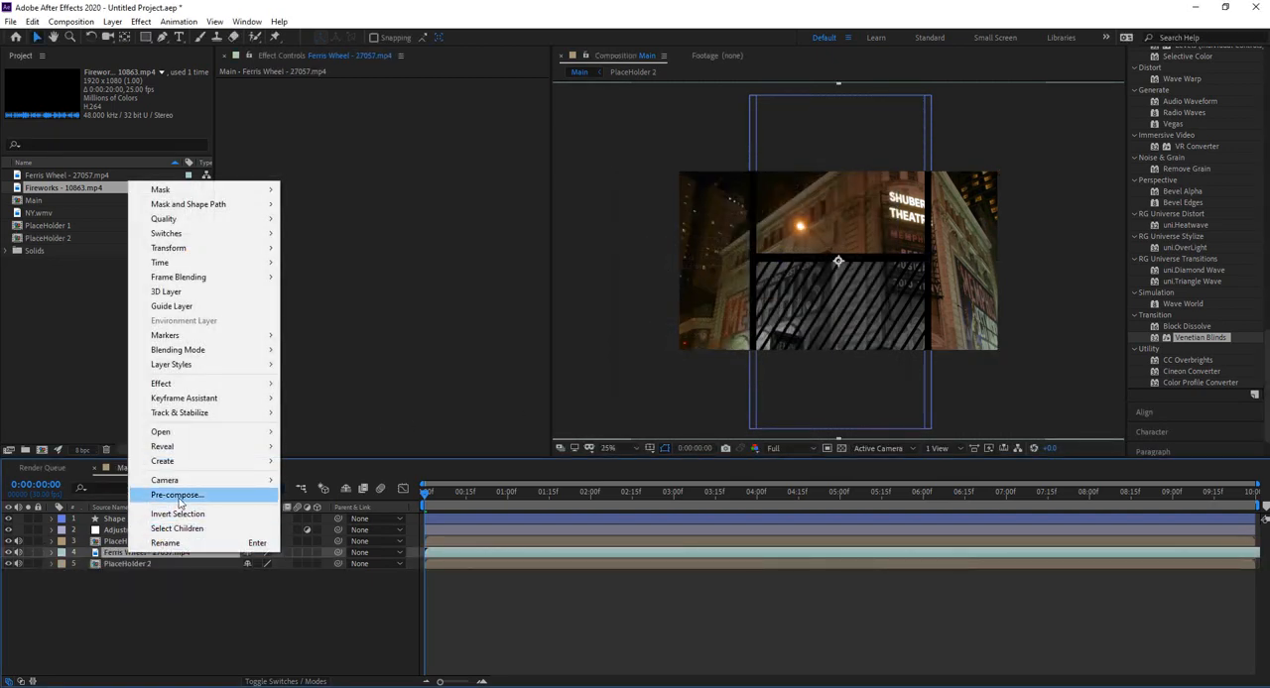
click(177, 495)
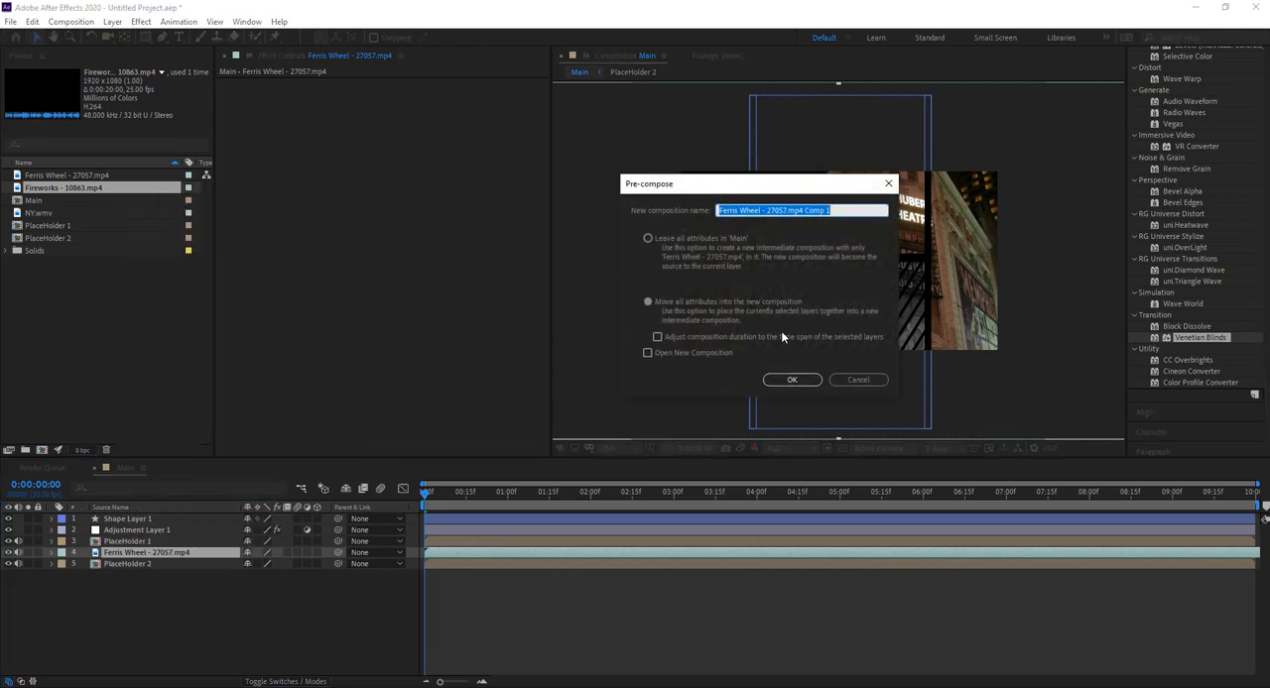
text(Place)
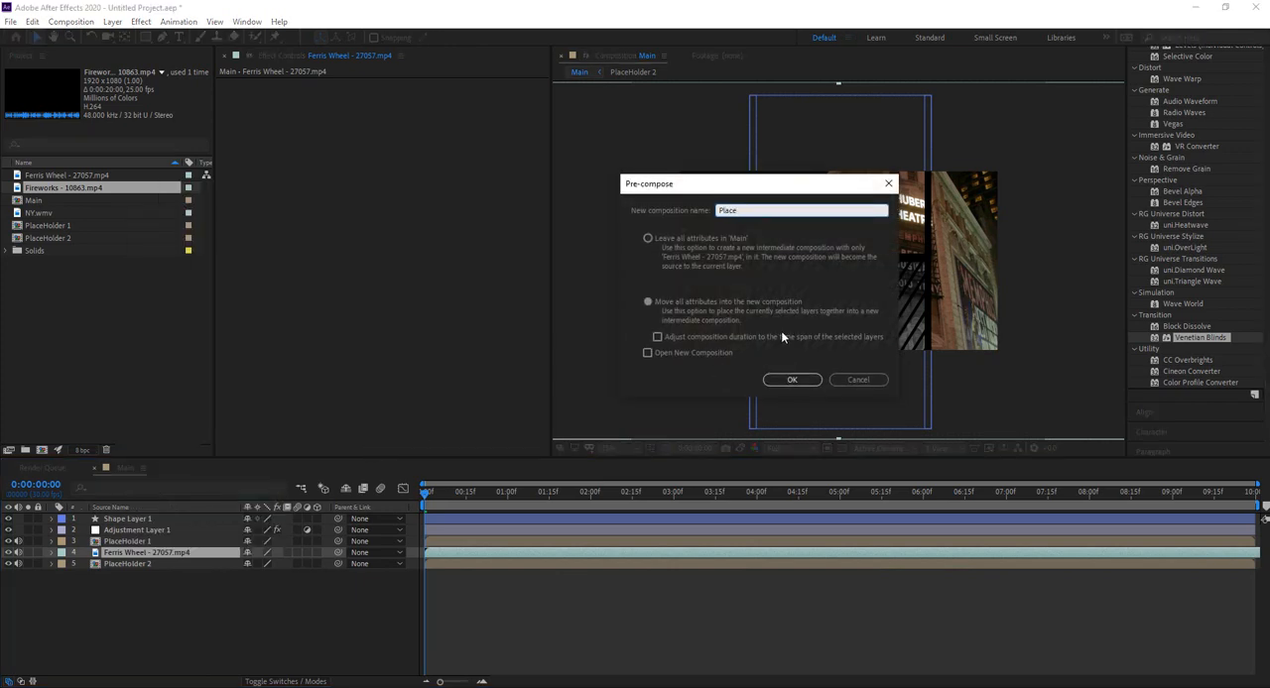
text(Holder 3)
click(794, 380)
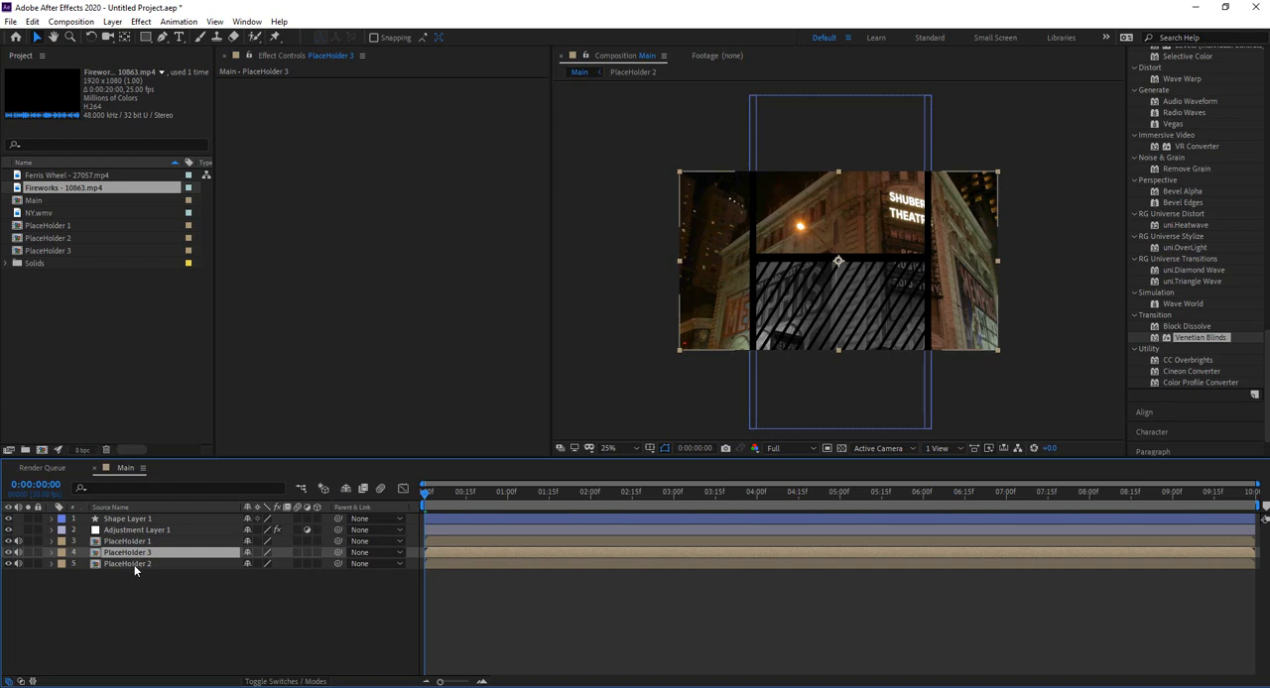
Step: Stack the layers as PlaceHolder 3, 2, 1 below the adjustment layer, and narrow and move PlaceHolder 3 to fill the left panel
drag(135, 564, 149, 543)
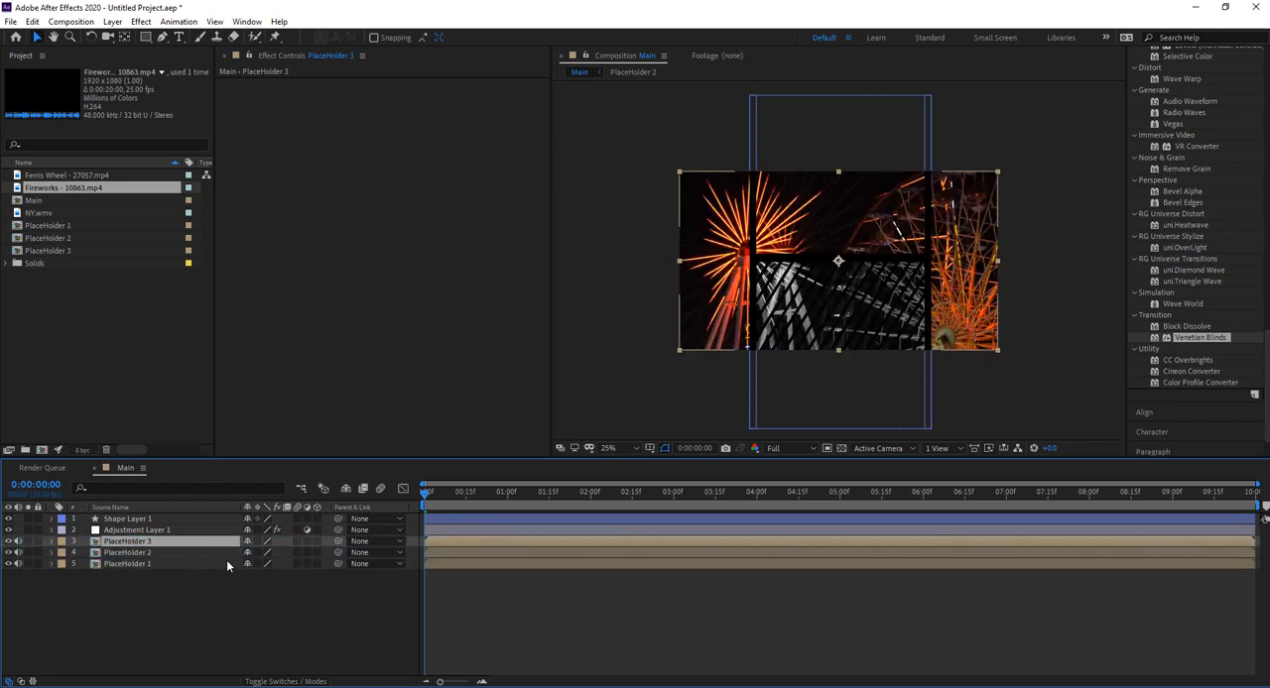
click(701, 264)
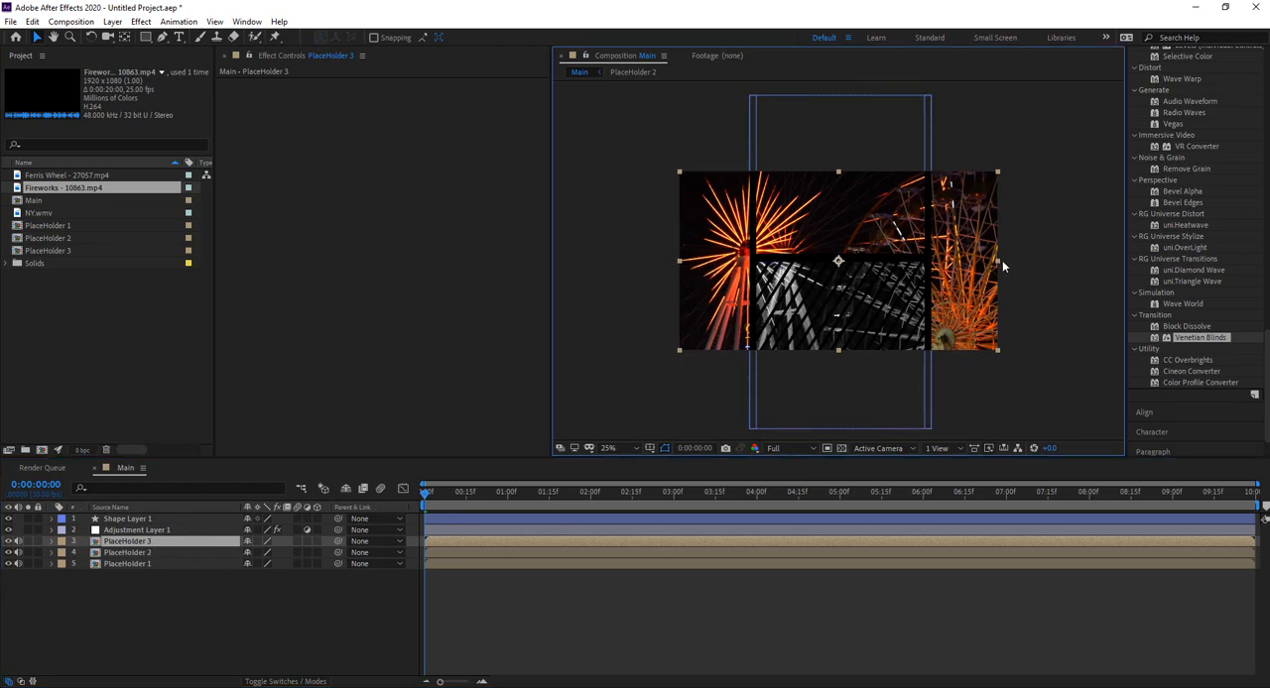
drag(998, 260, 892, 262)
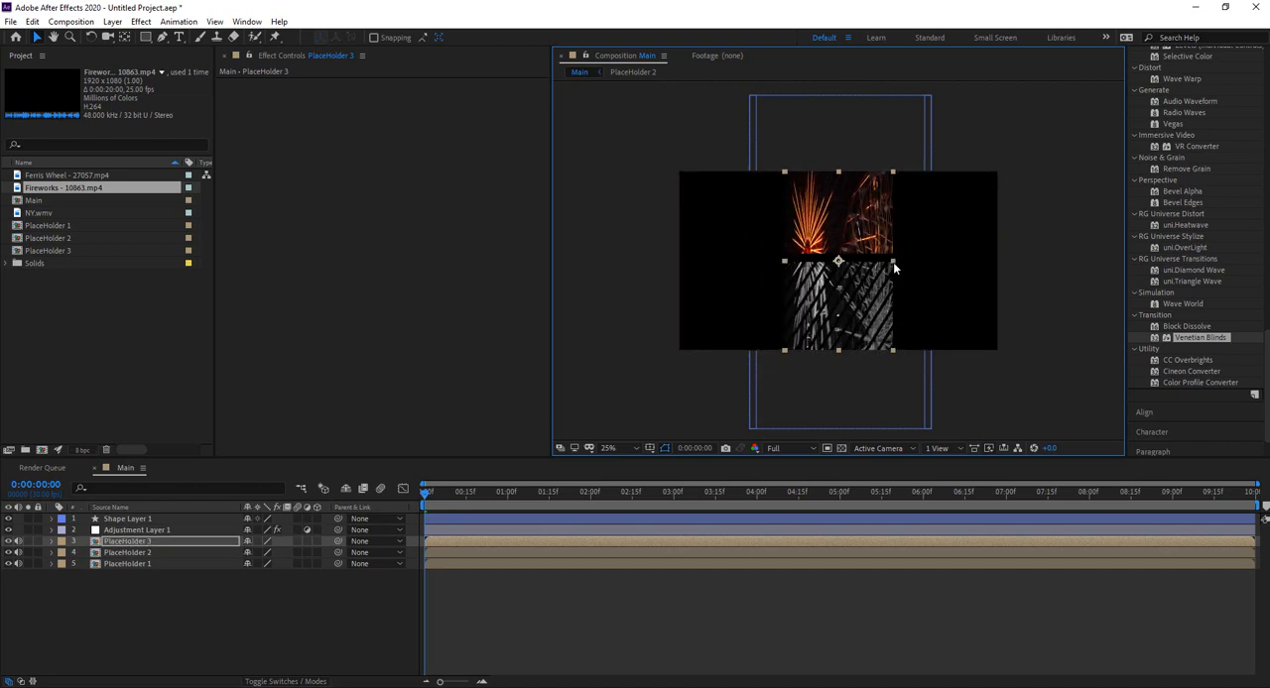
drag(825, 238, 721, 238)
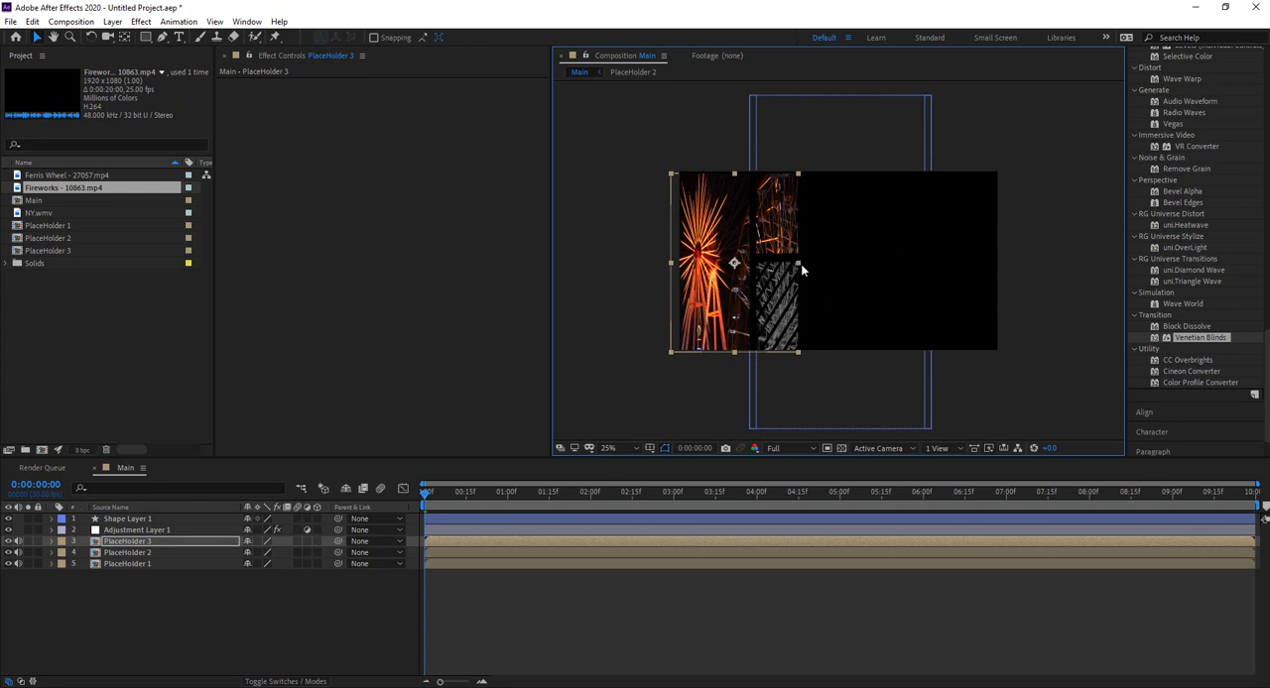
drag(800, 263, 712, 233)
drag(711, 171, 714, 166)
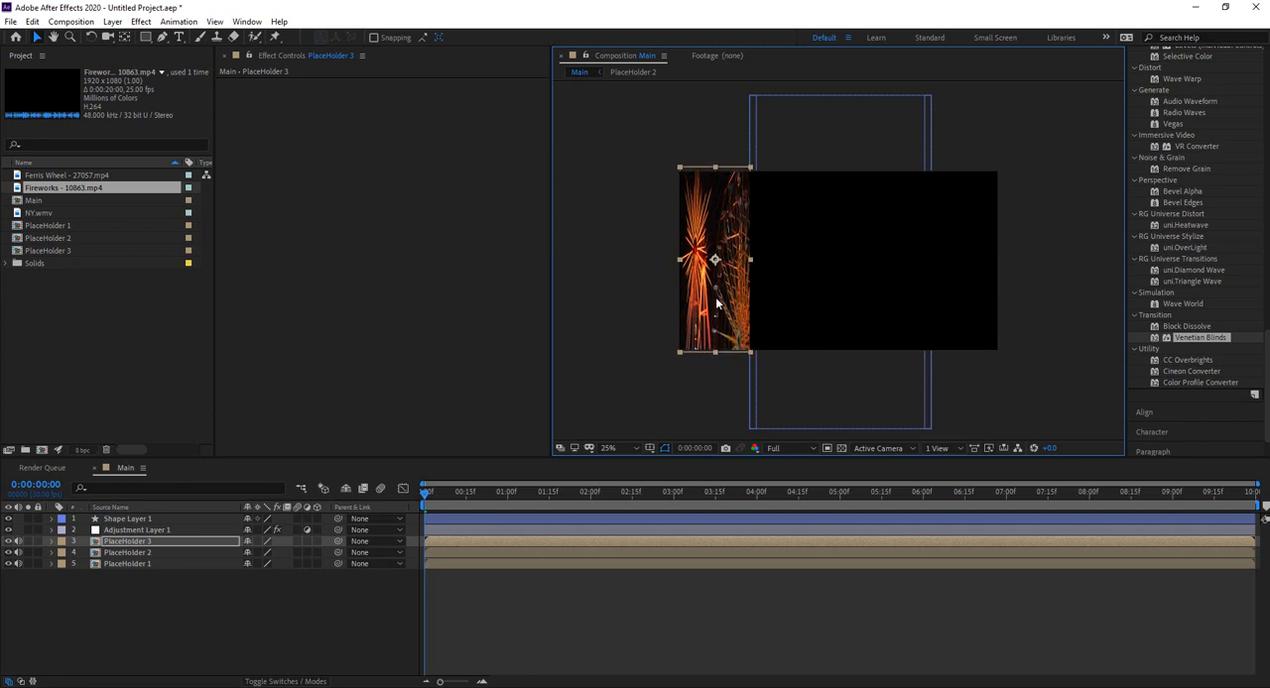
drag(715, 354, 714, 356)
mouse_move(675, 261)
mouse_down()
mouse_move(660, 258)
mouse_move(673, 262)
mouse_up()
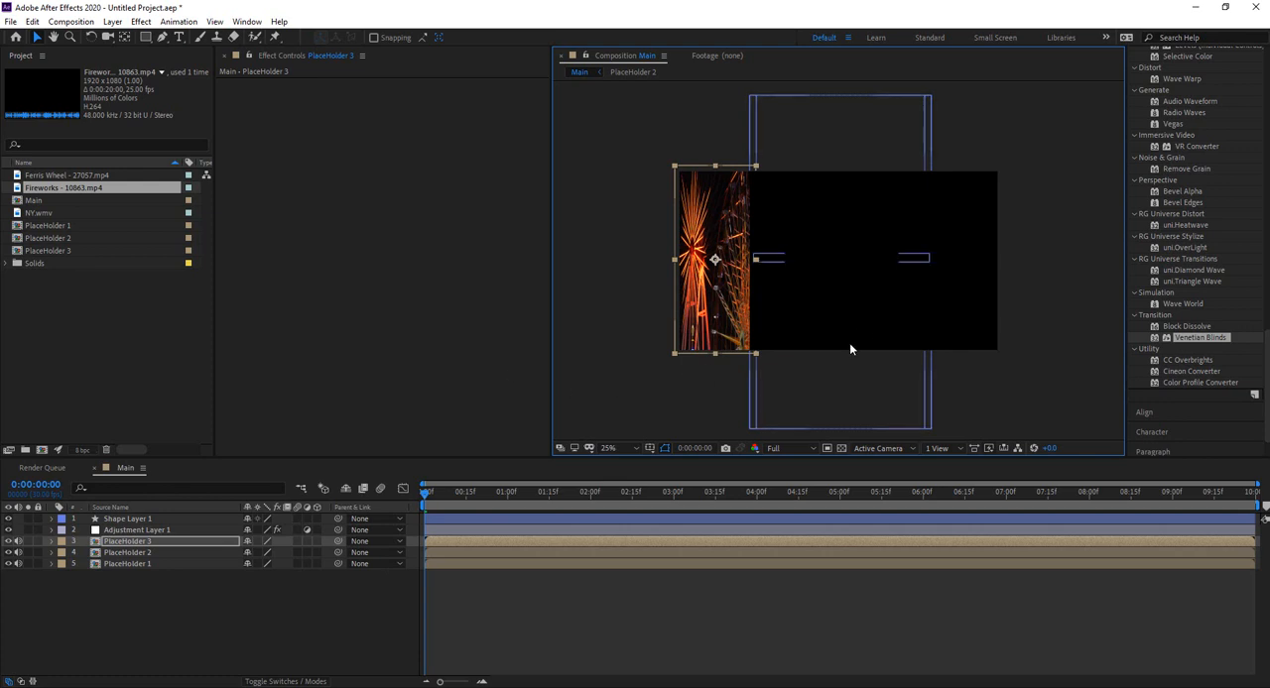
Step: Go to 0:00:01:11, narrow PlaceHolder 2 and position it to fill the right panel, then deselect it
click(129, 552)
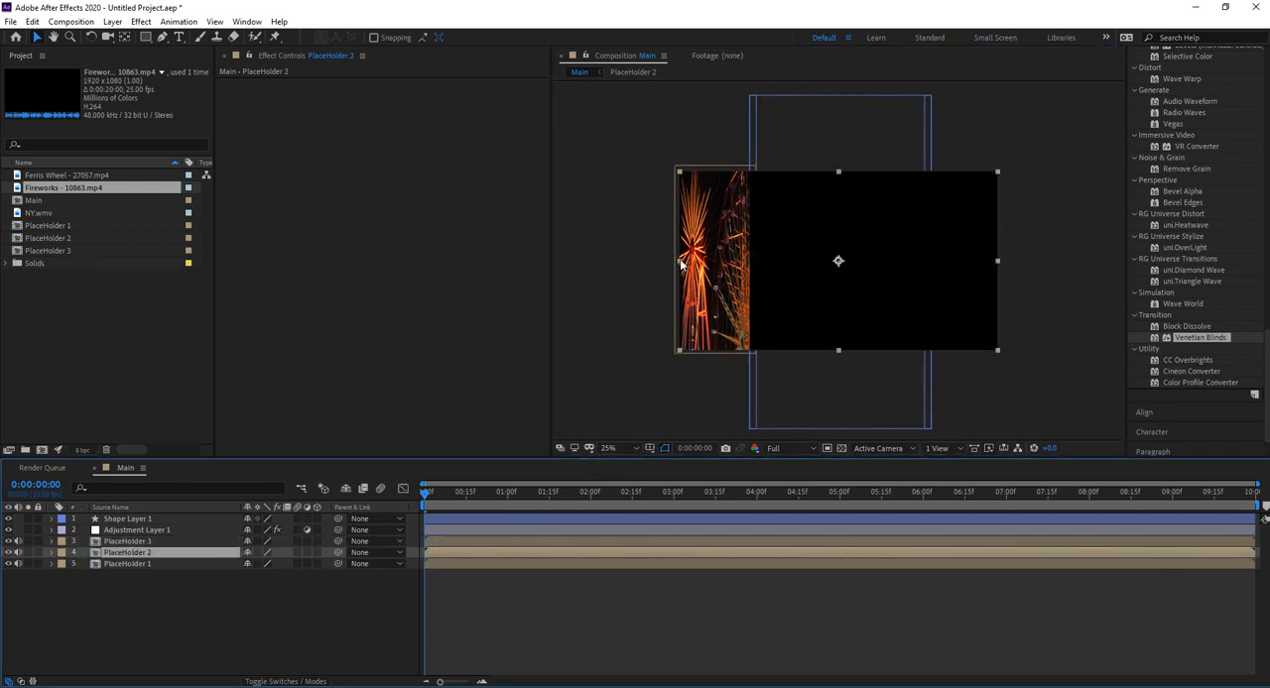
drag(426, 496, 537, 496)
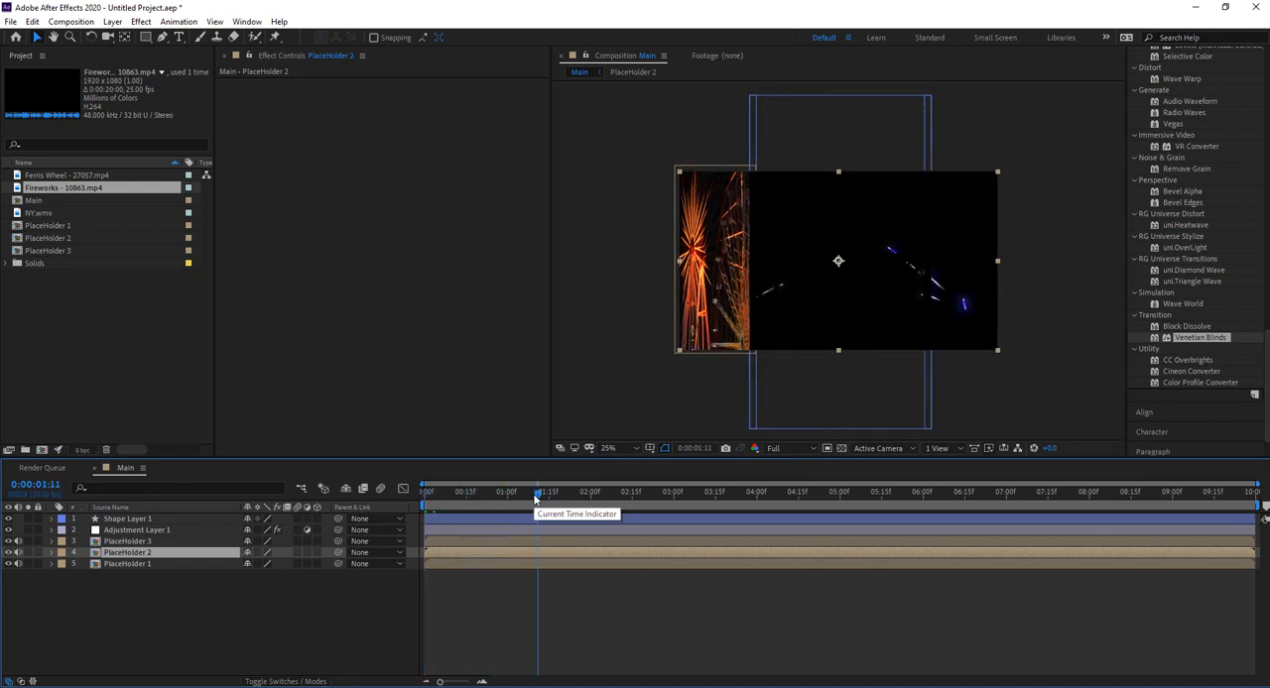
click(827, 239)
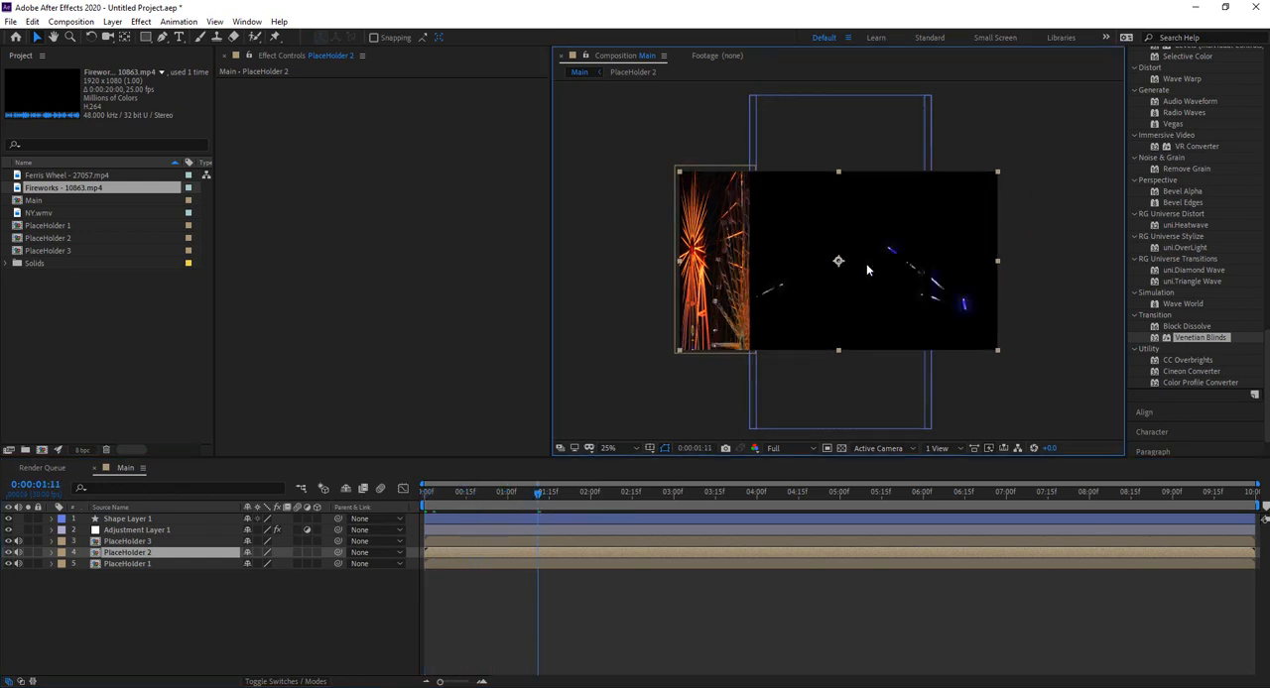
drag(682, 270, 985, 248)
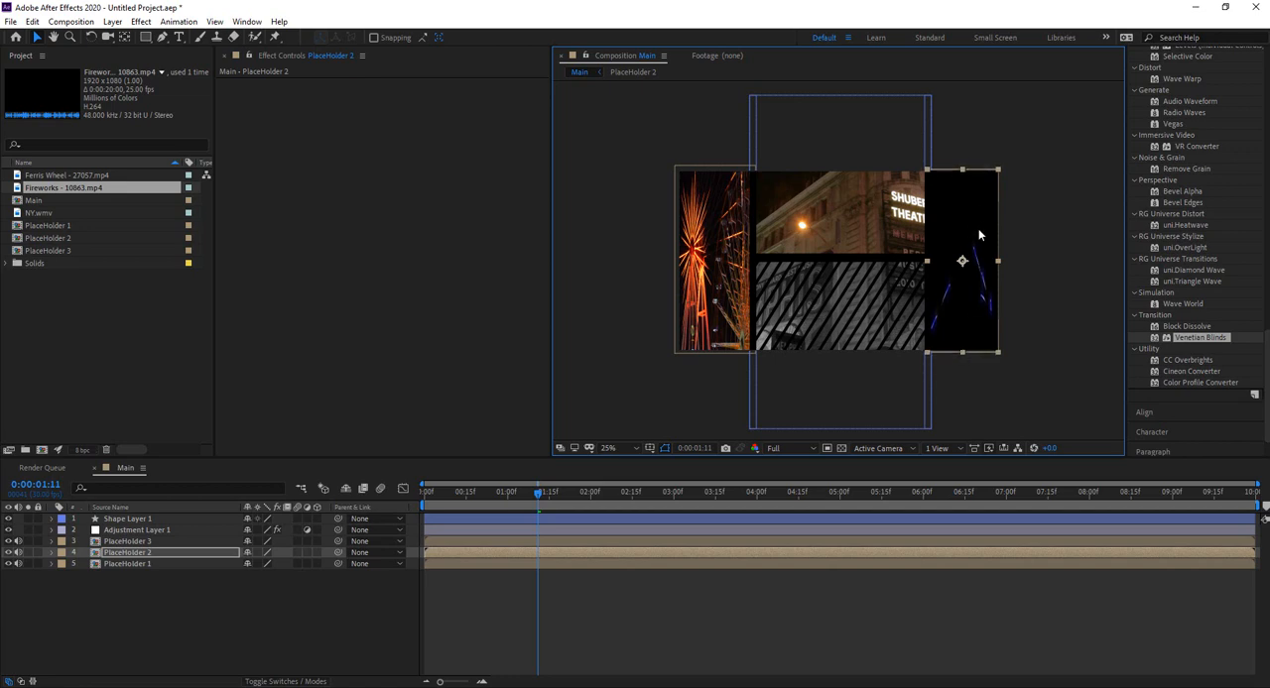
click(1041, 241)
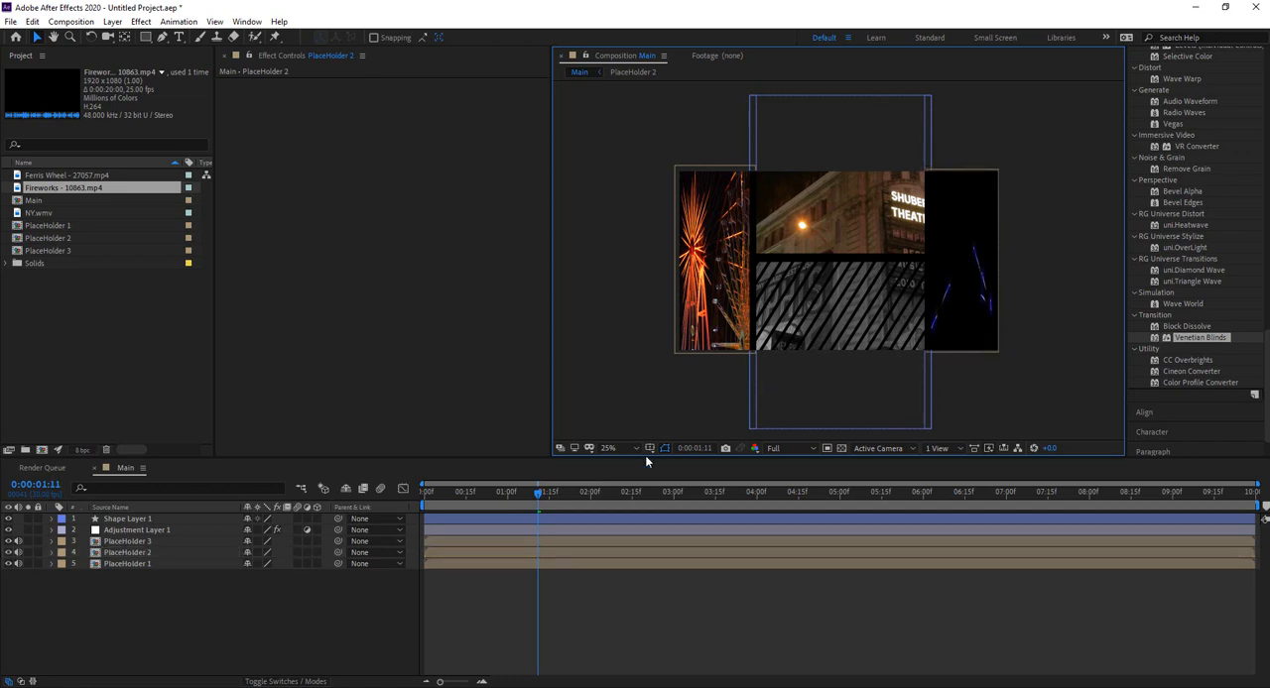
Step: Preview the Main composition from the first frame and stop playback at 0:00:05:18
click(531, 492)
key(Home)
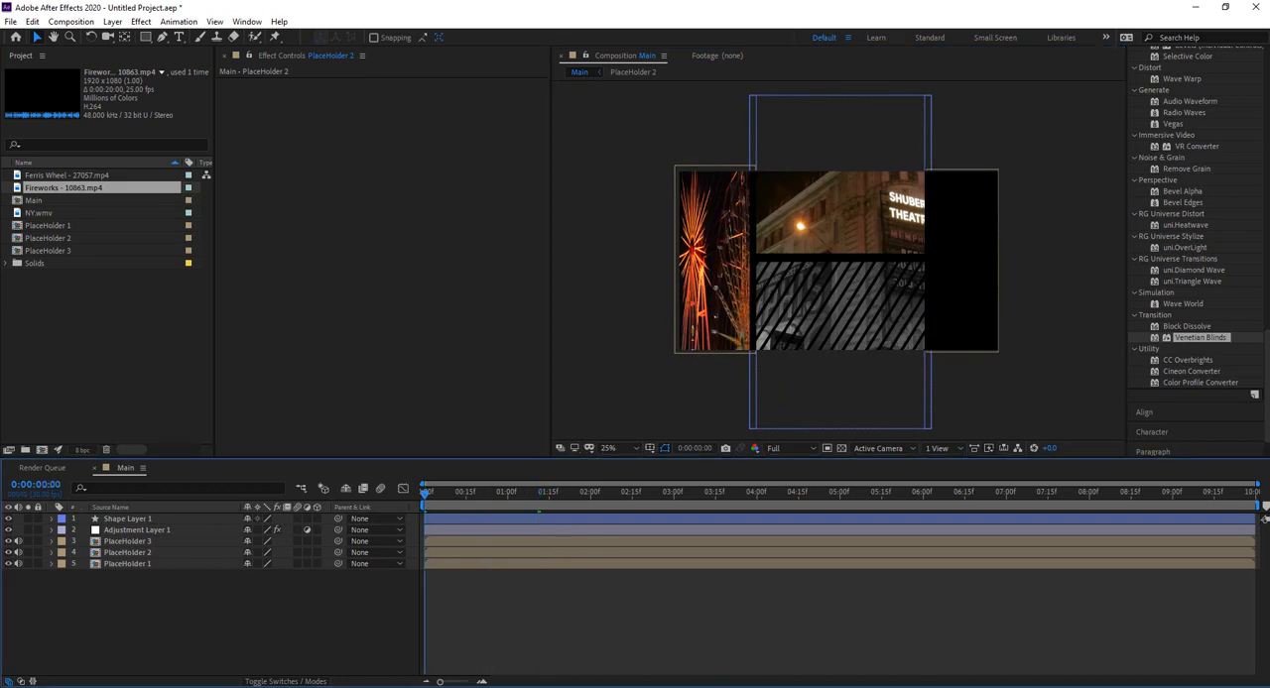
key(space)
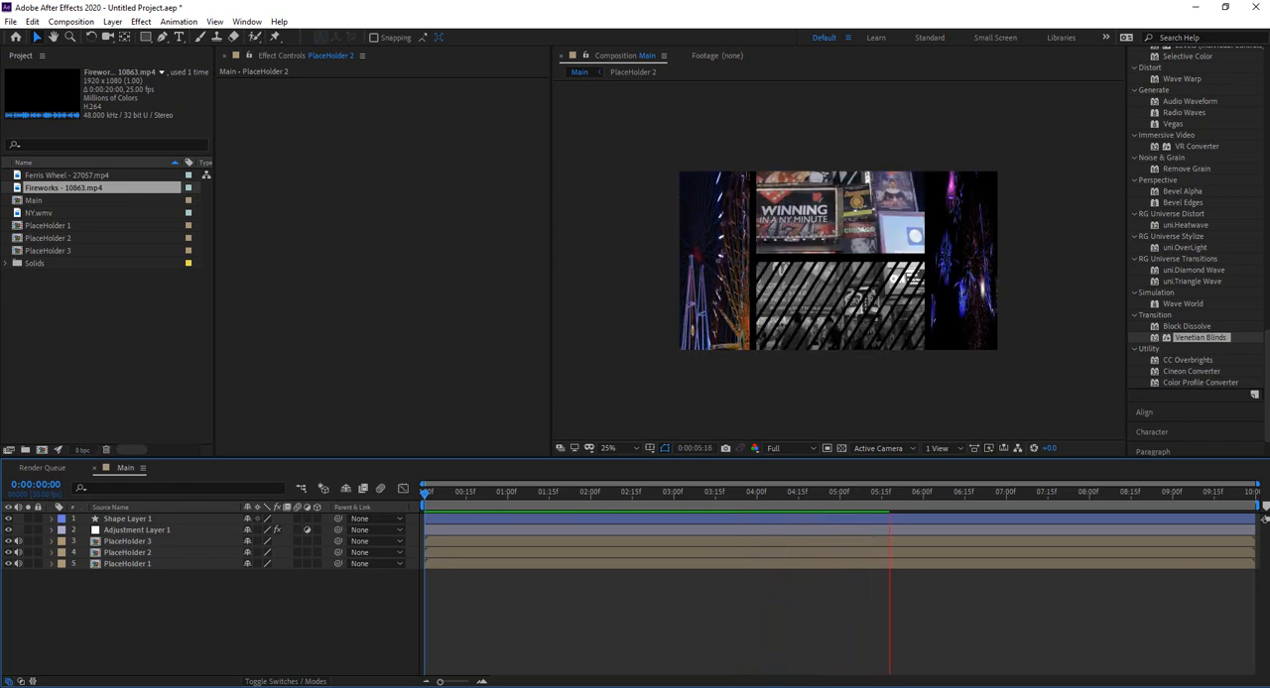
key(space)
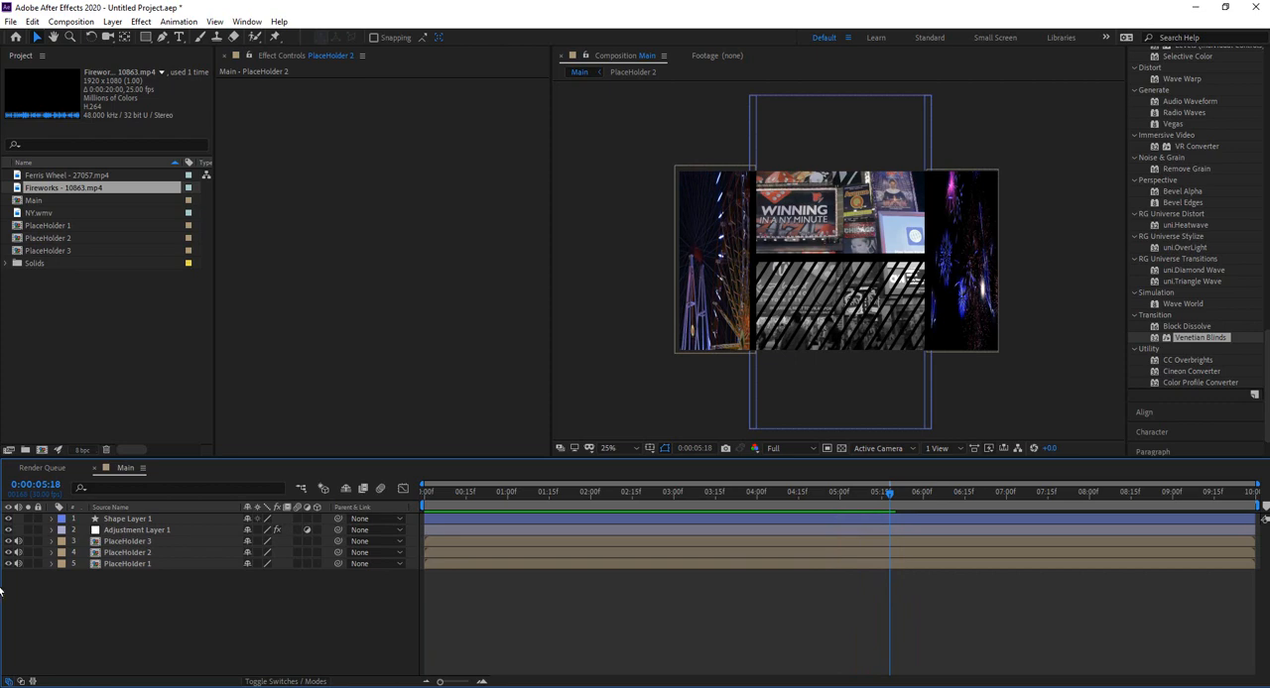
Step: Try the Venetian Blinds effect on the PlaceHolder 2 layer, varying its Transition Completion, and delete the effect
click(147, 553)
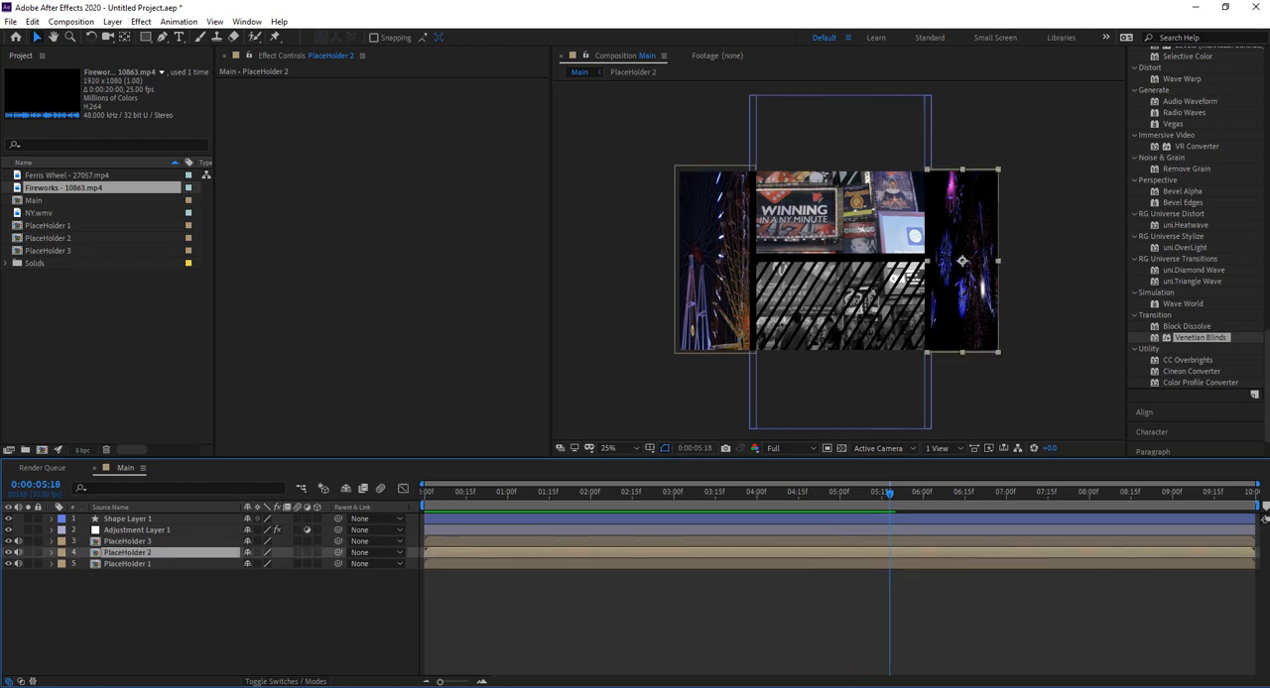
drag(1150, 340, 138, 556)
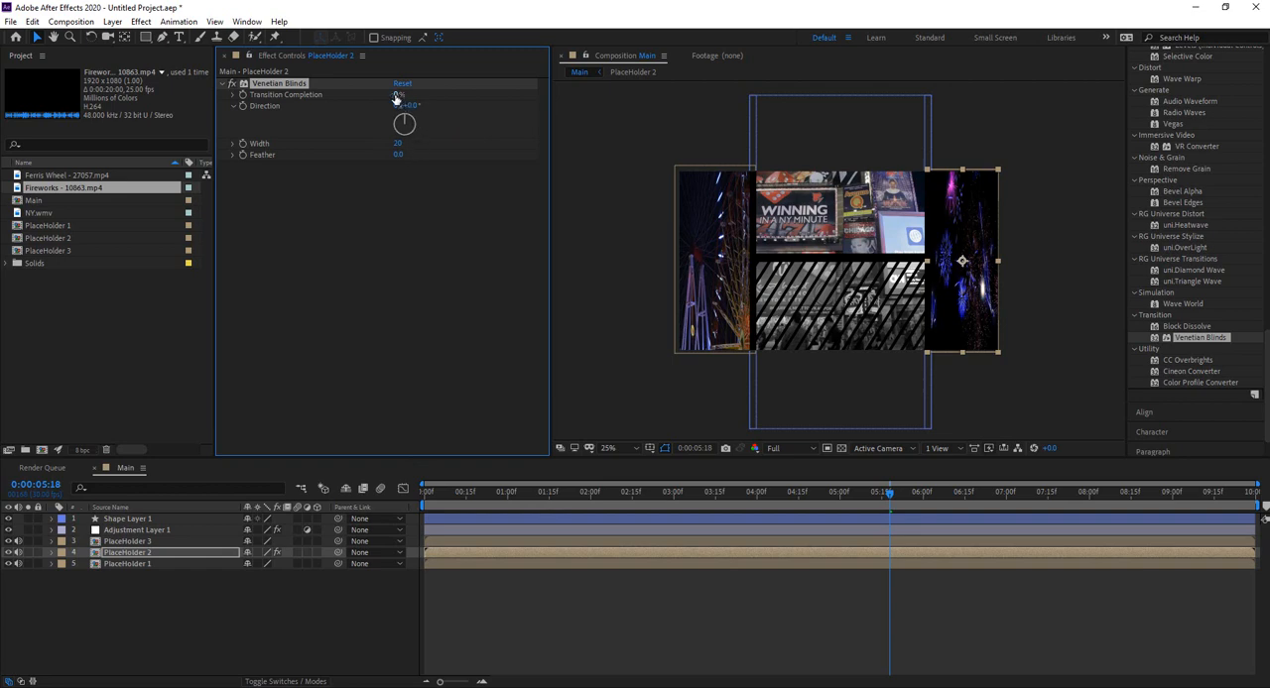
drag(400, 95, 368, 91)
key(Delete)
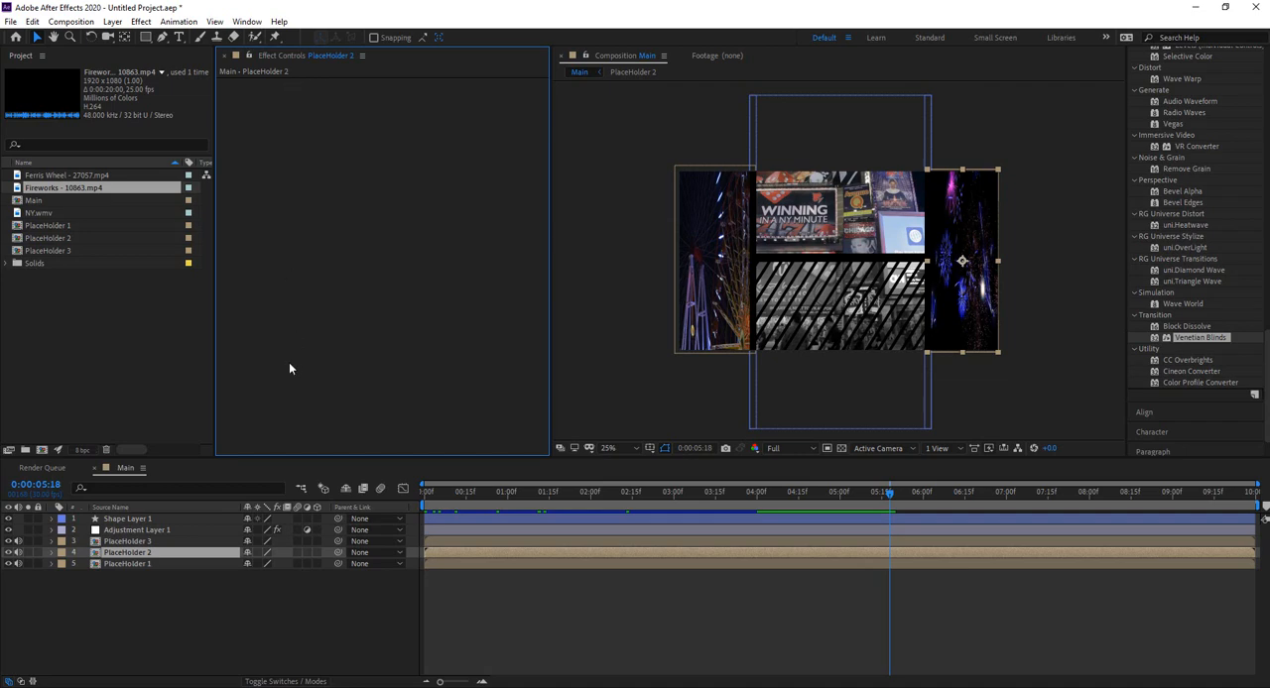
click(231, 580)
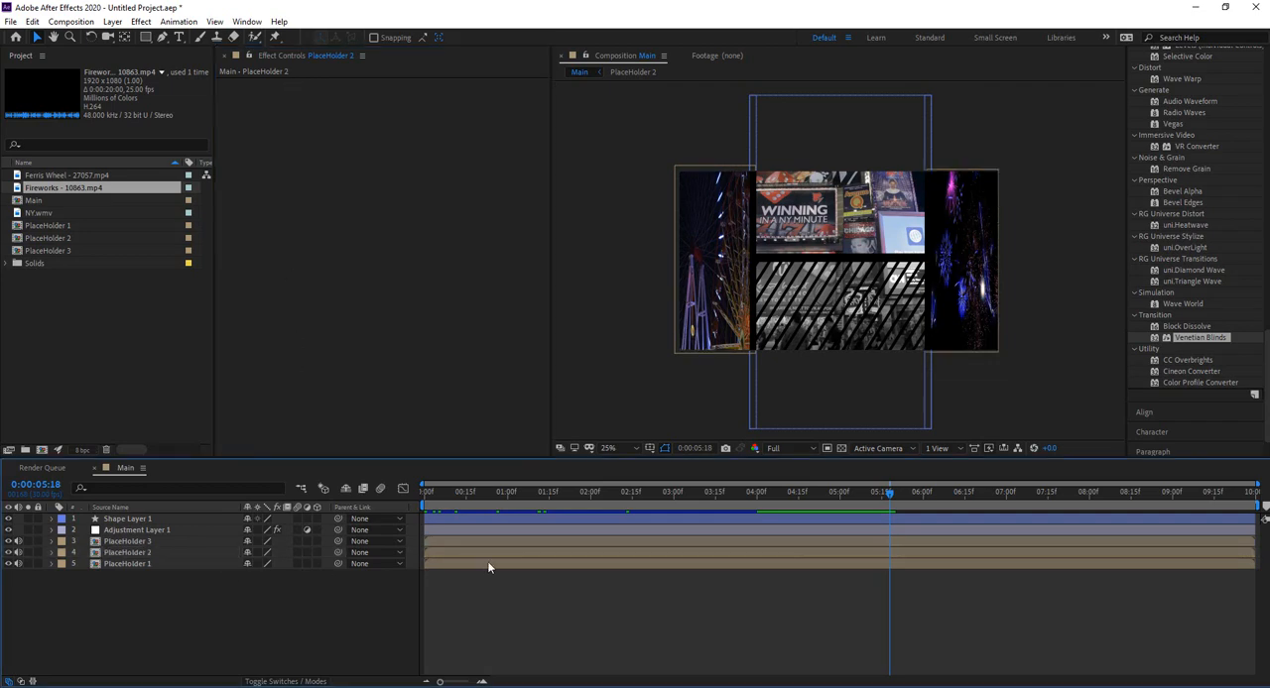
Step: Create a new text layer in the Main composition reading "New York Trip"
right_click(171, 586)
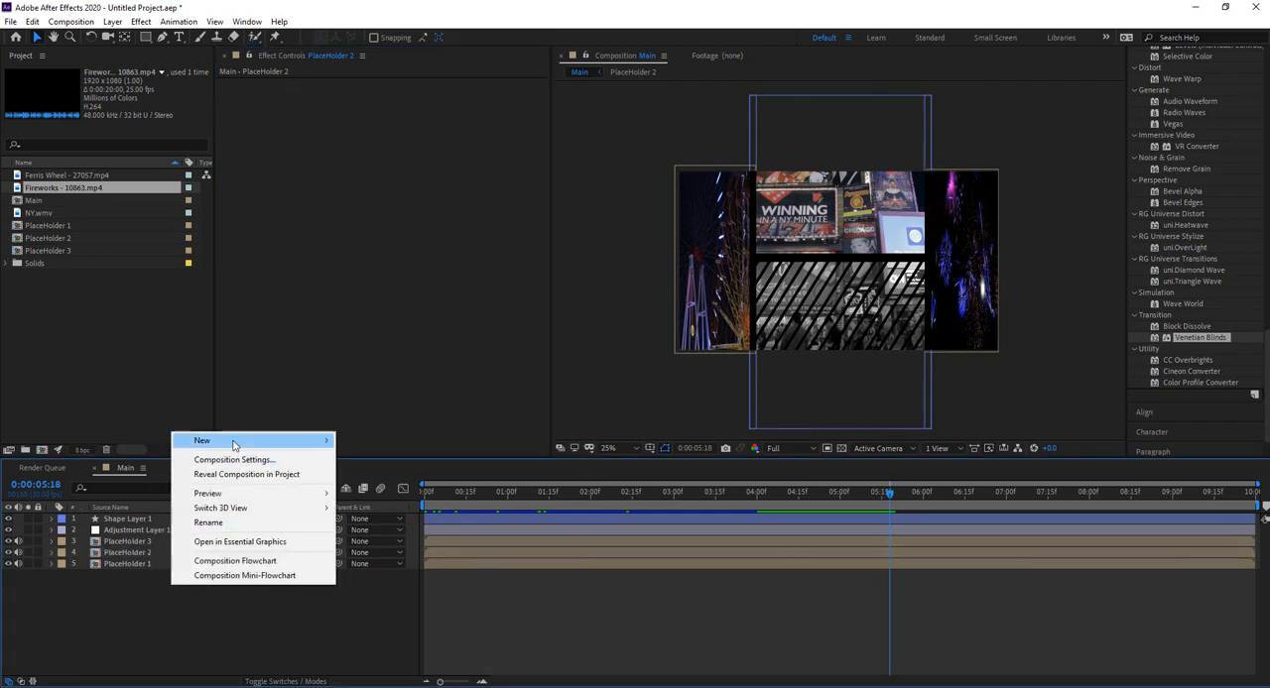
mouse_move(234, 445)
click(363, 460)
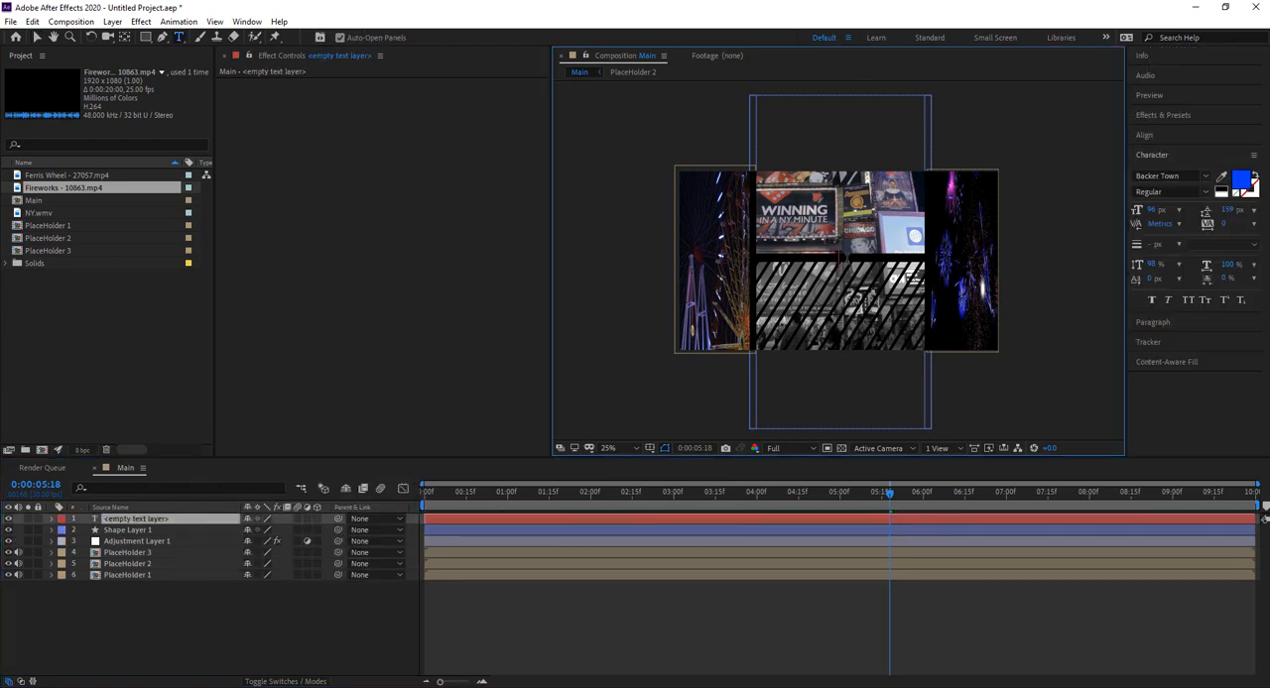
text(N)
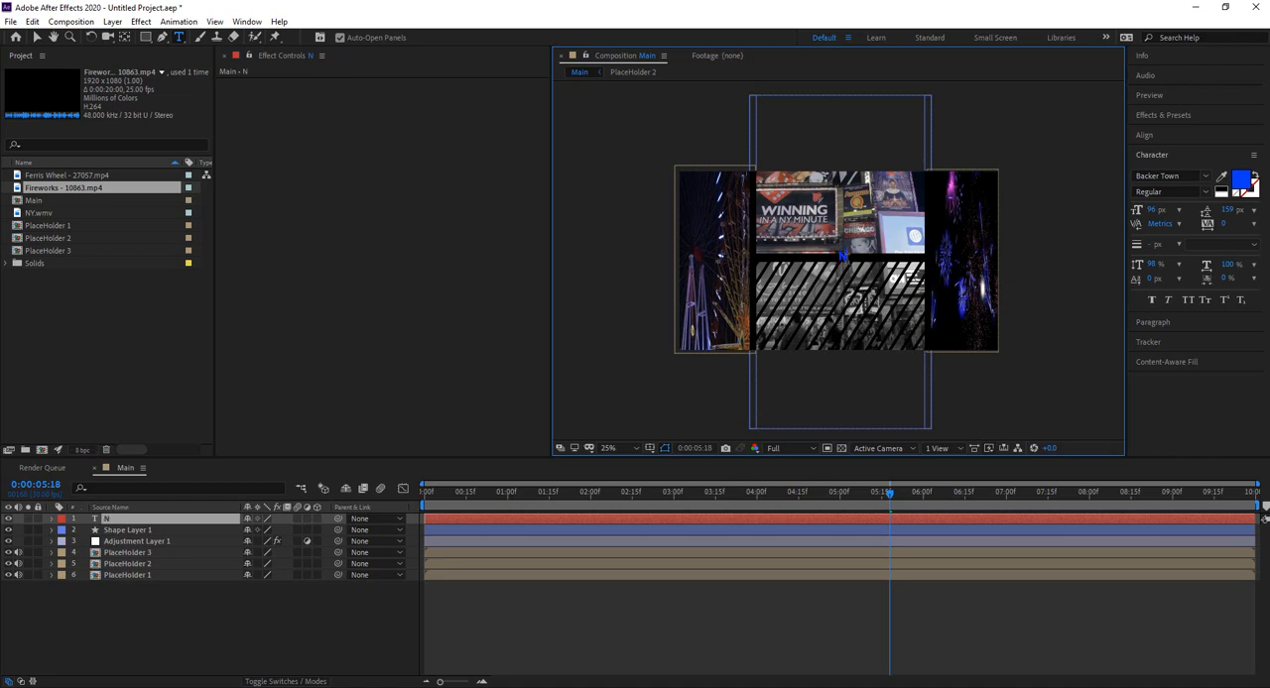
key(BackSpace)
key(BackSpace)
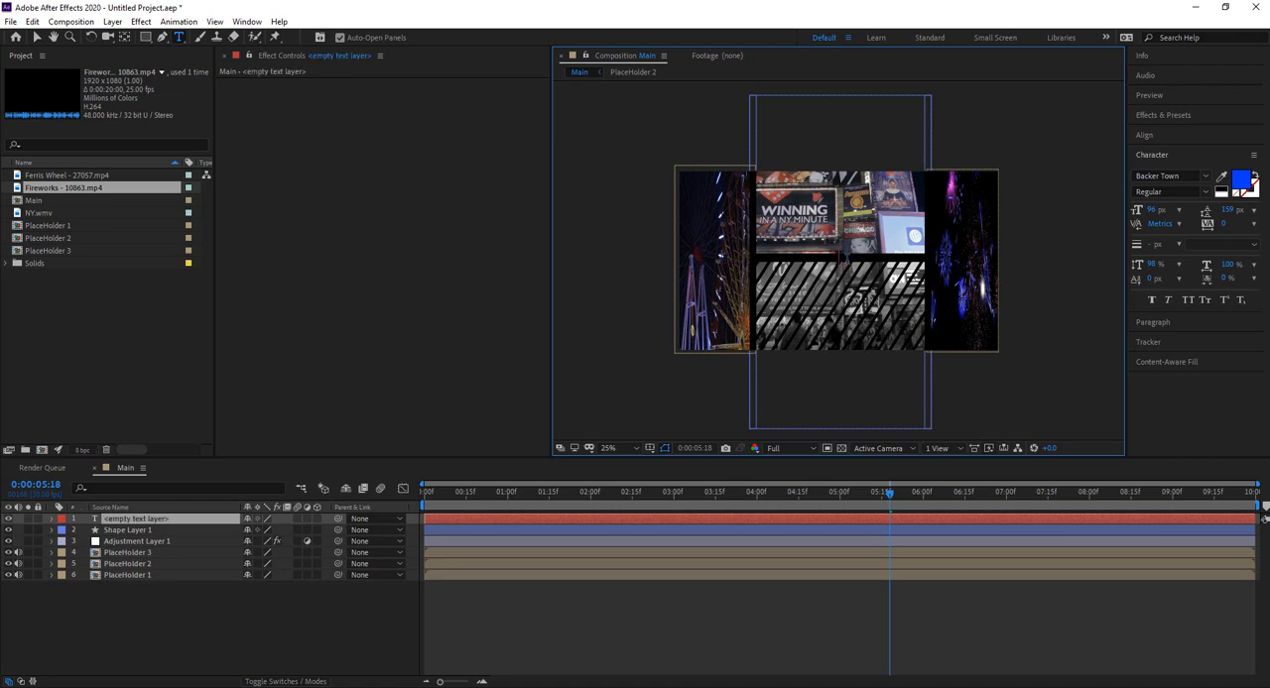
text(New)
key(BackSpace)
key(BackSpace)
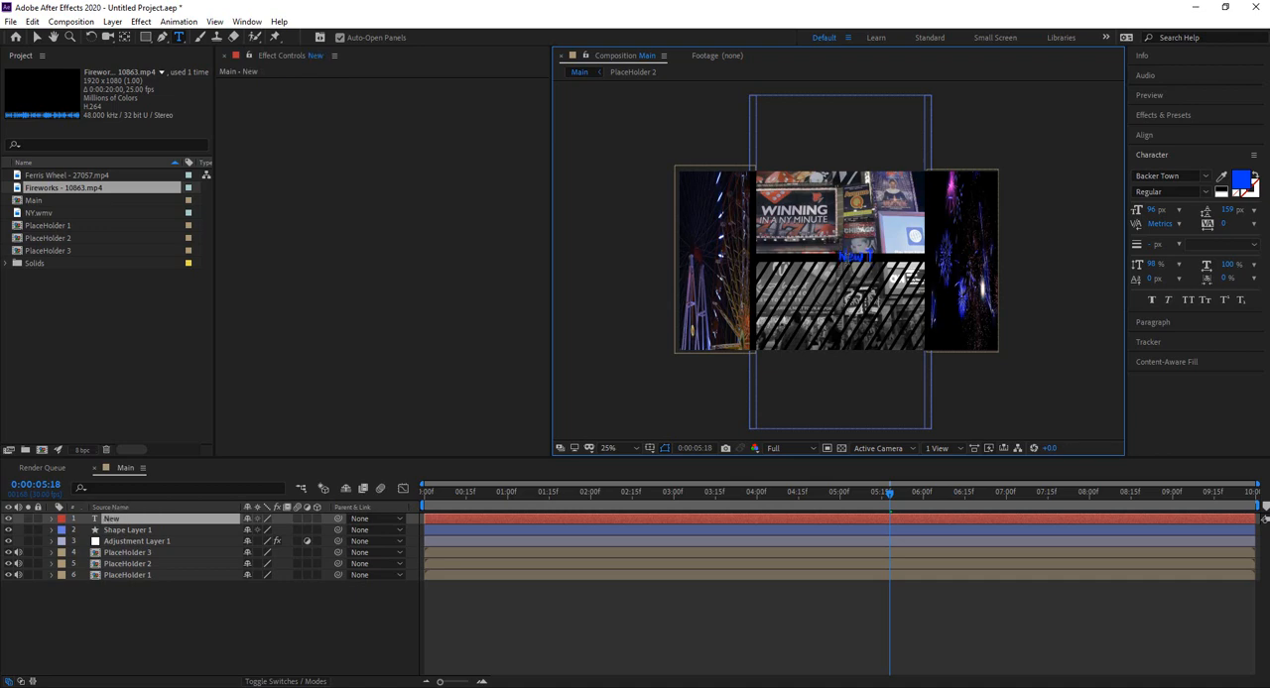
text(York Trip)
Step: Change the New York Trip text to the Arial font with a white fill
double_click(136, 517)
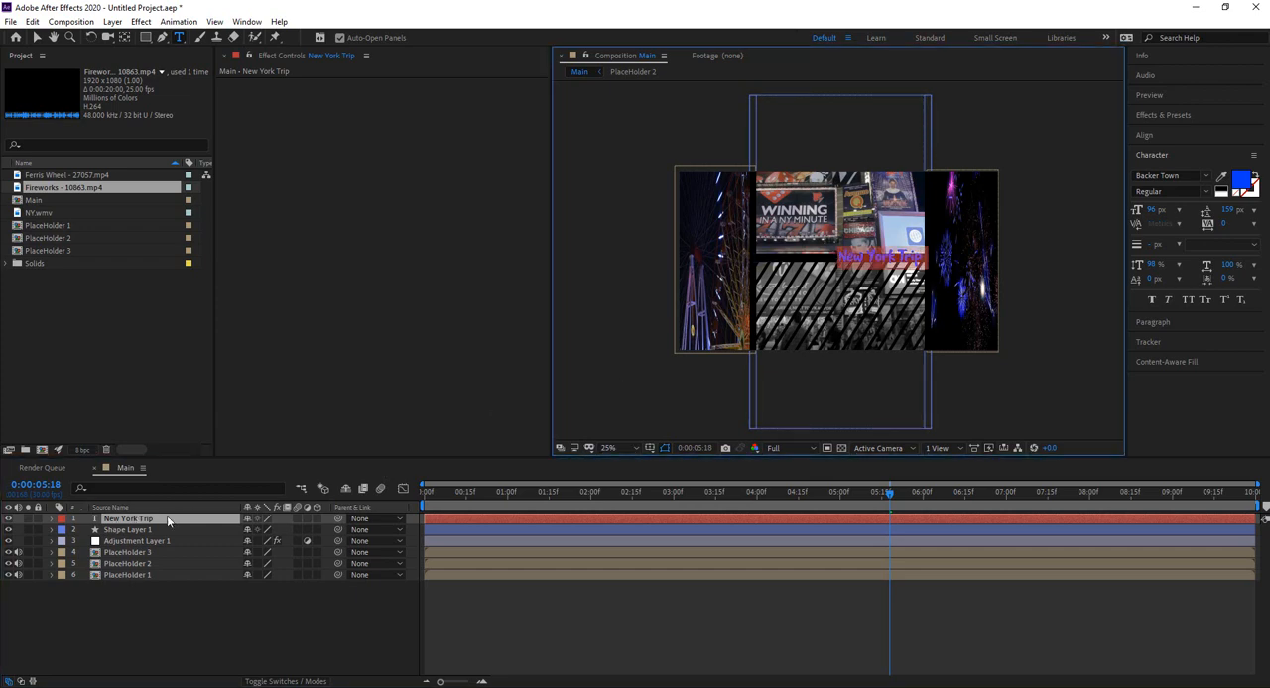
click(1205, 176)
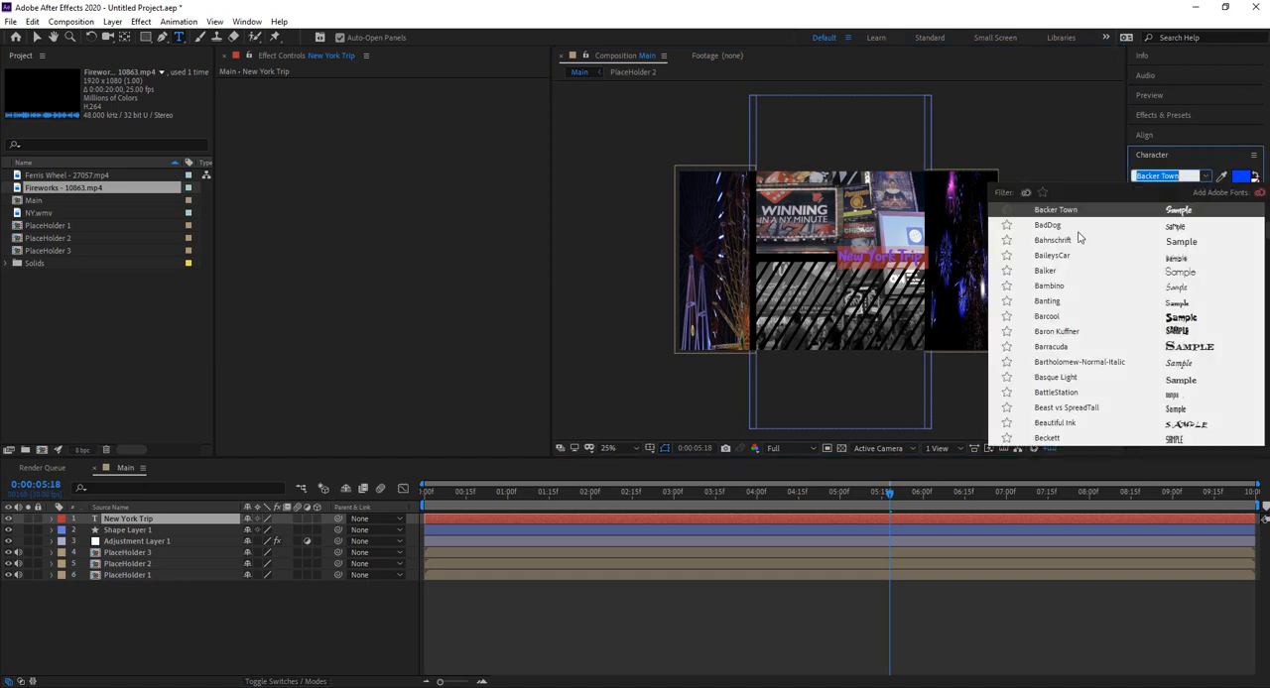
scroll(1080, 238, up, 6)
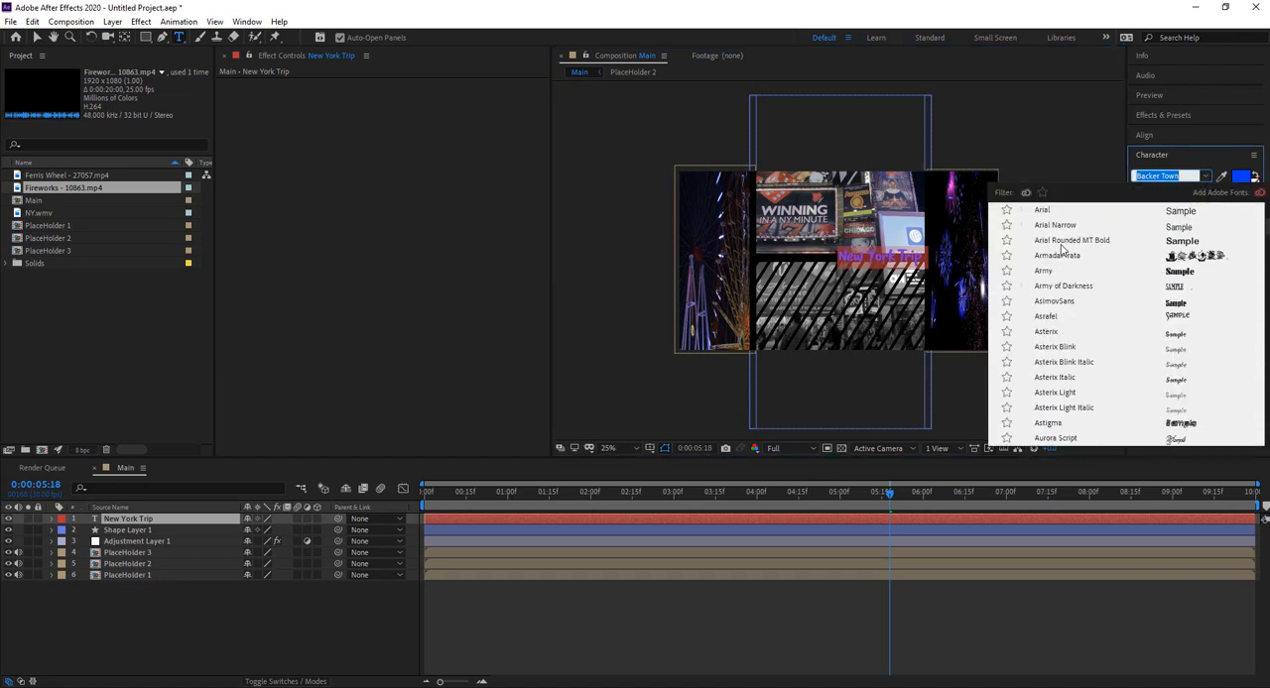
click(1043, 250)
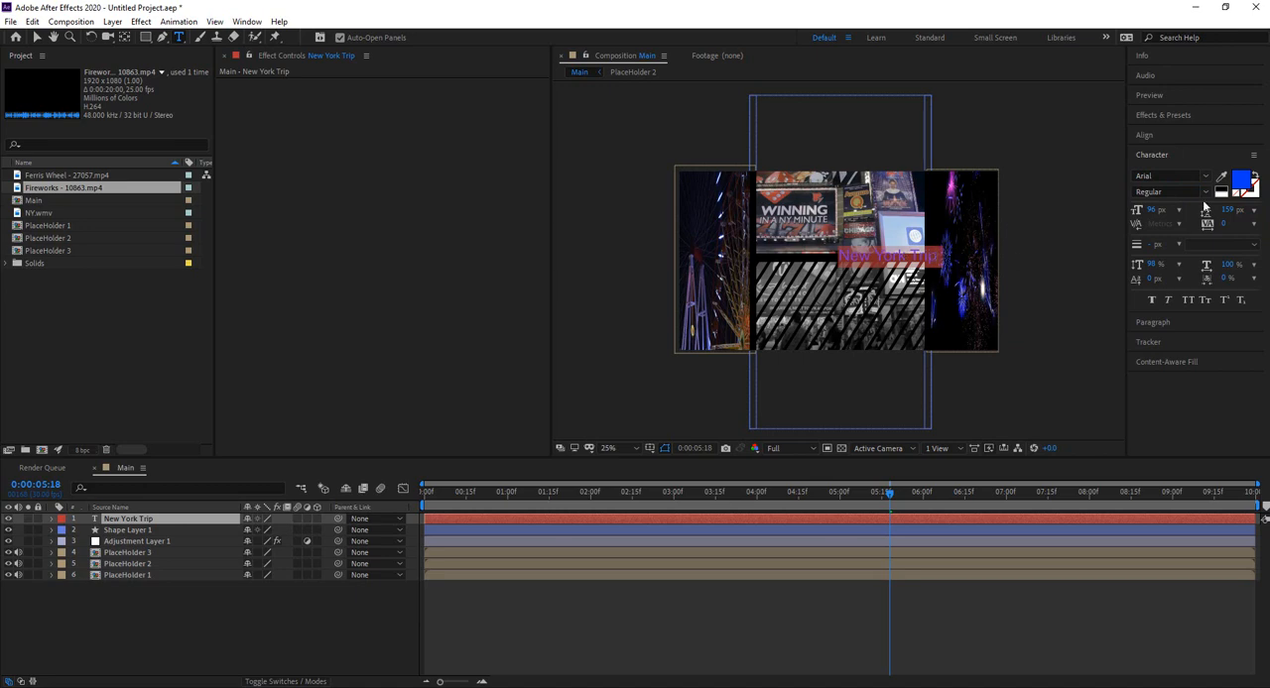
click(1241, 182)
drag(76, 160, 7, 24)
click(310, 36)
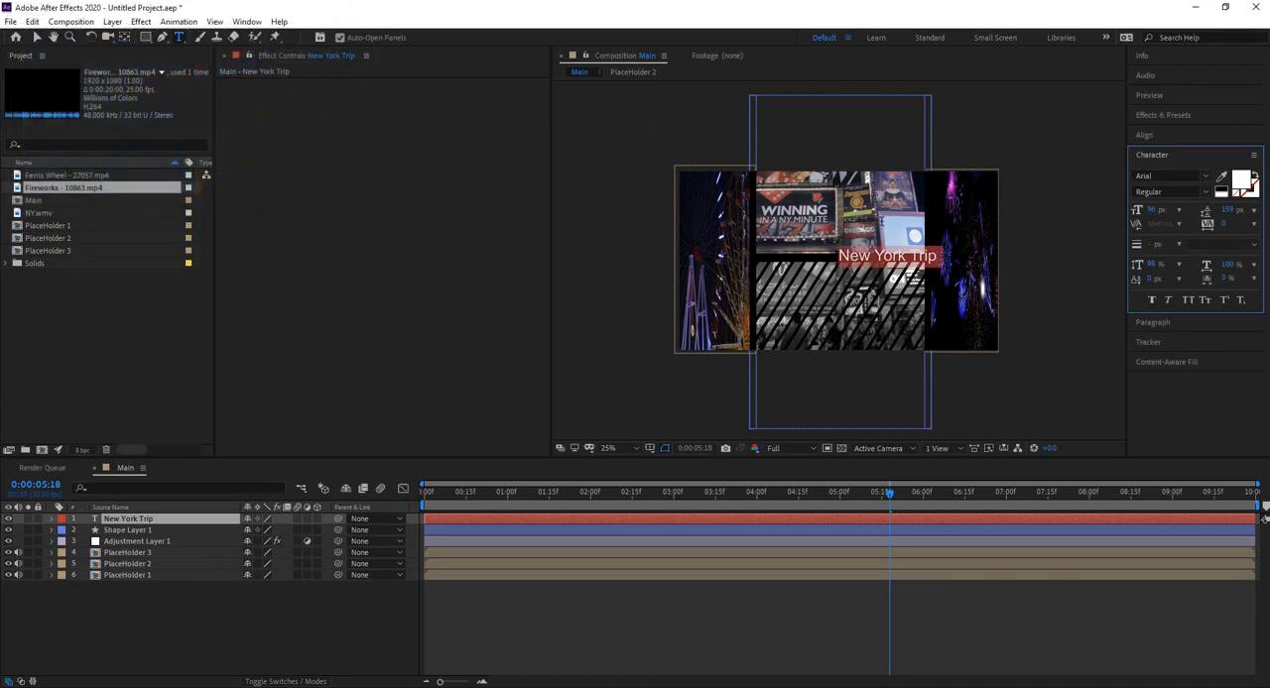
Step: Set the New York Trip text size to 41 px and centre it on the horizontal black divider bar
drag(1153, 216, 1113, 212)
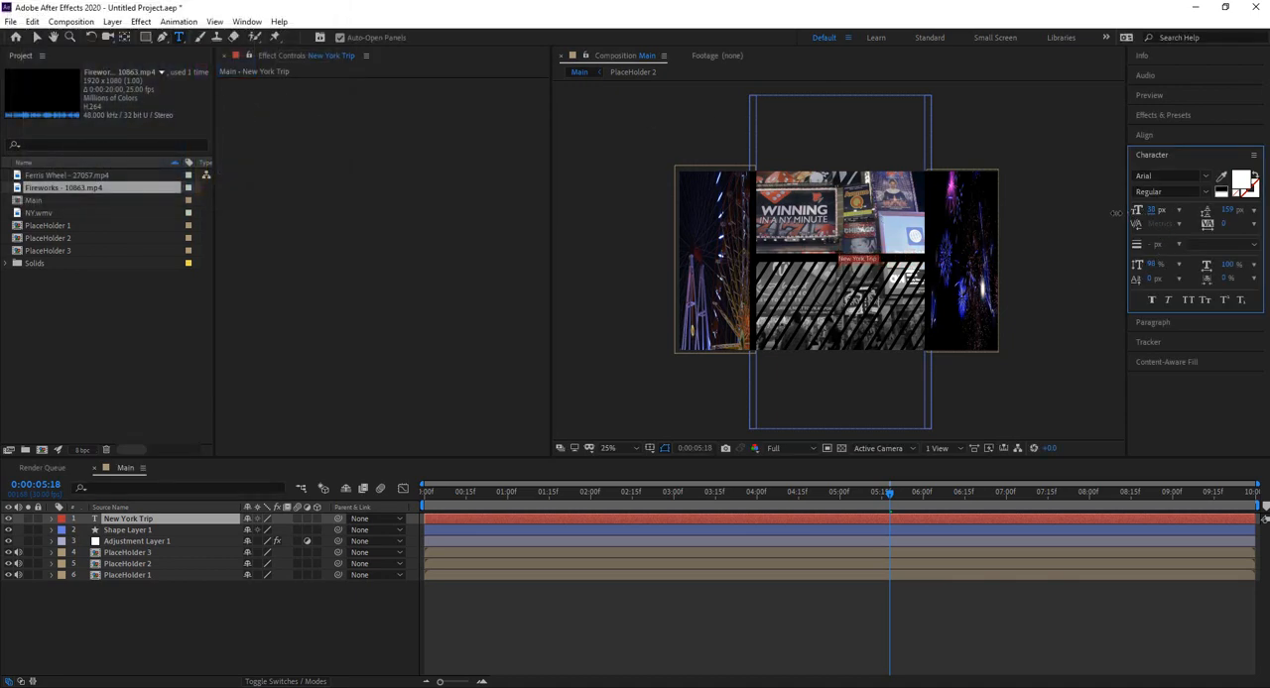
scroll(986, 276, up, 2)
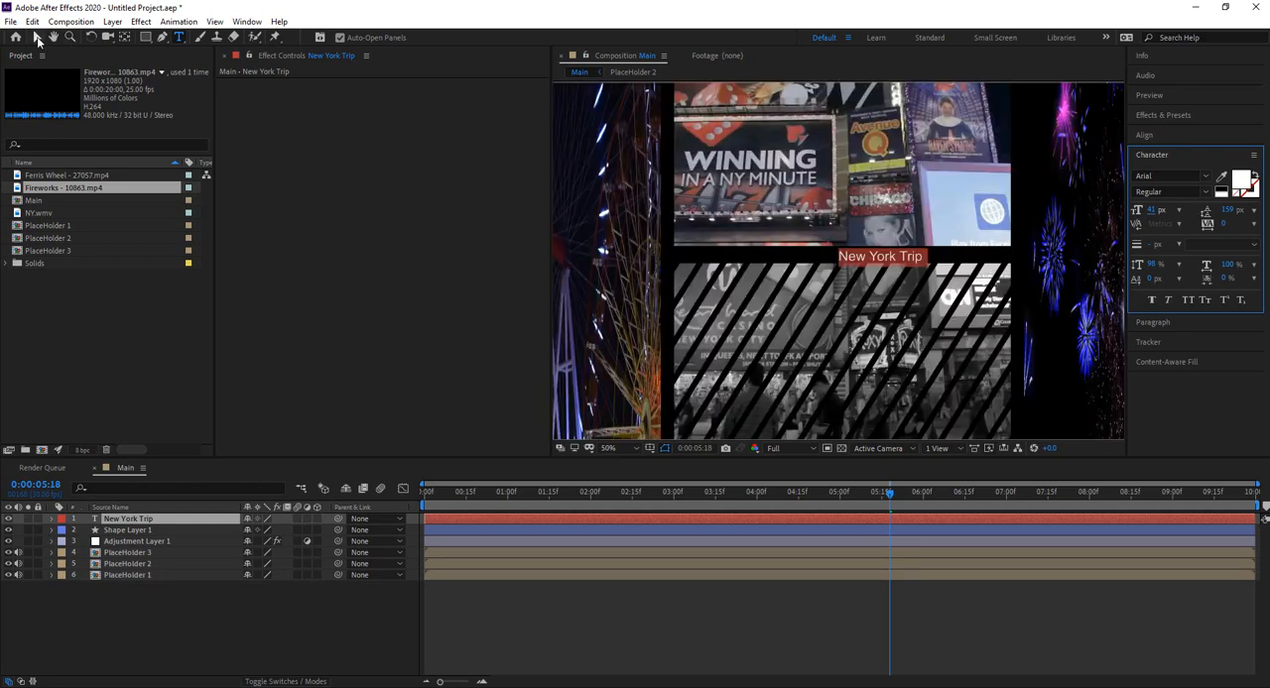
click(36, 36)
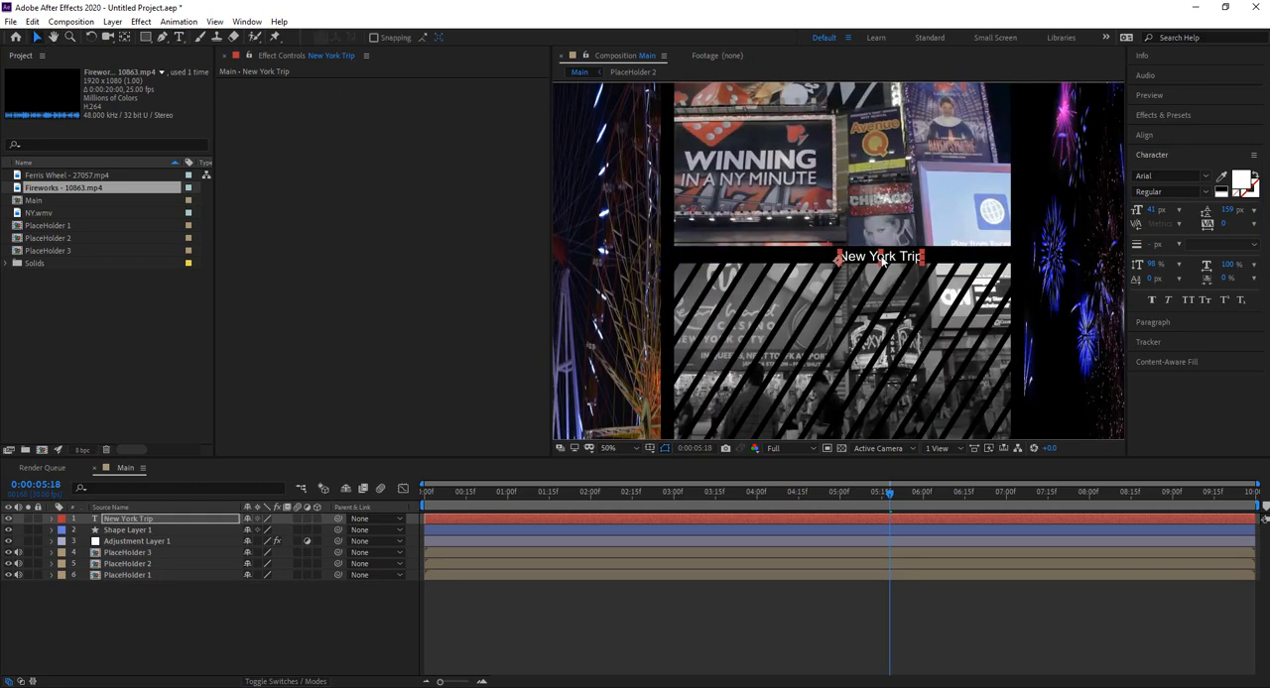
drag(886, 259, 849, 255)
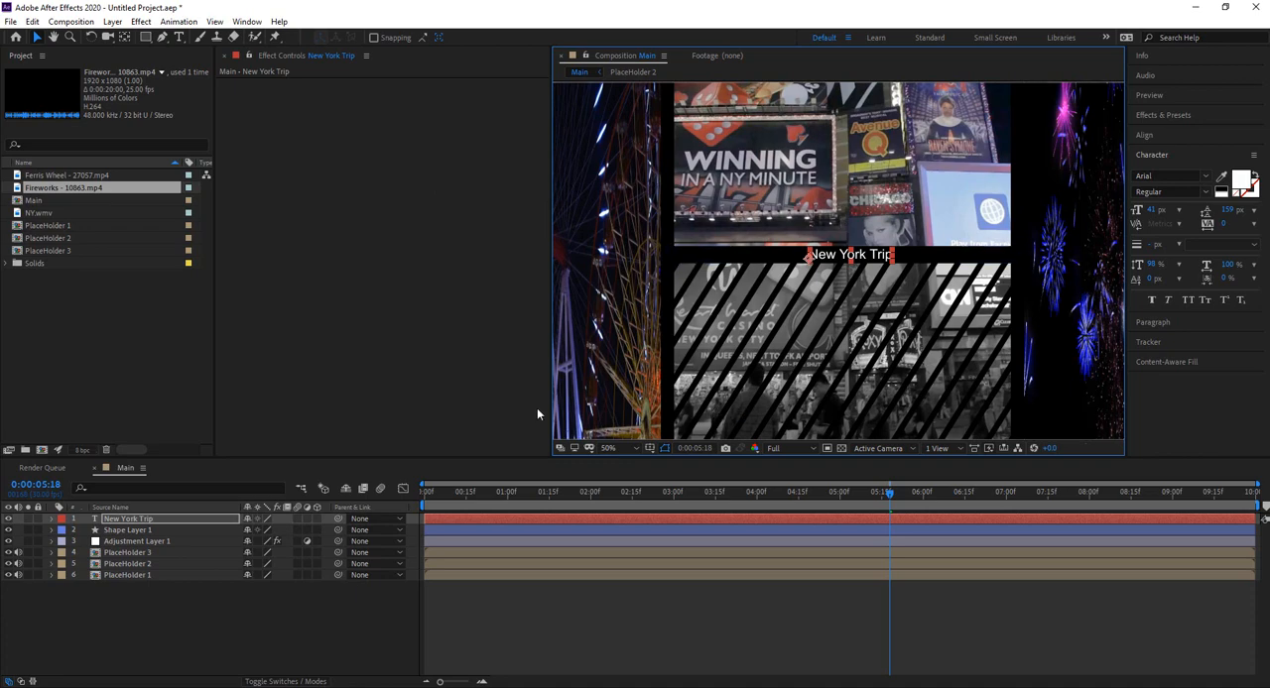
Step: Check the title's alignment with a vertical guide through the middle of the composition, and remove the guide and rulers
key(comma)
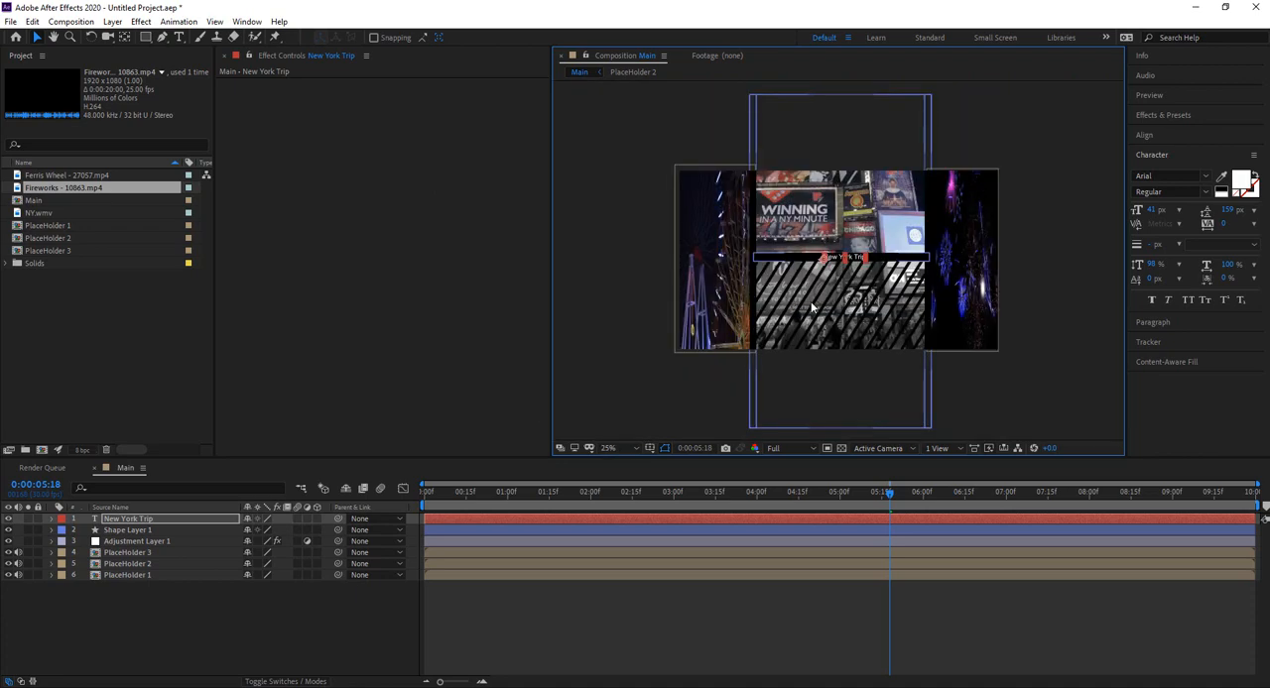
key(ctrl+r)
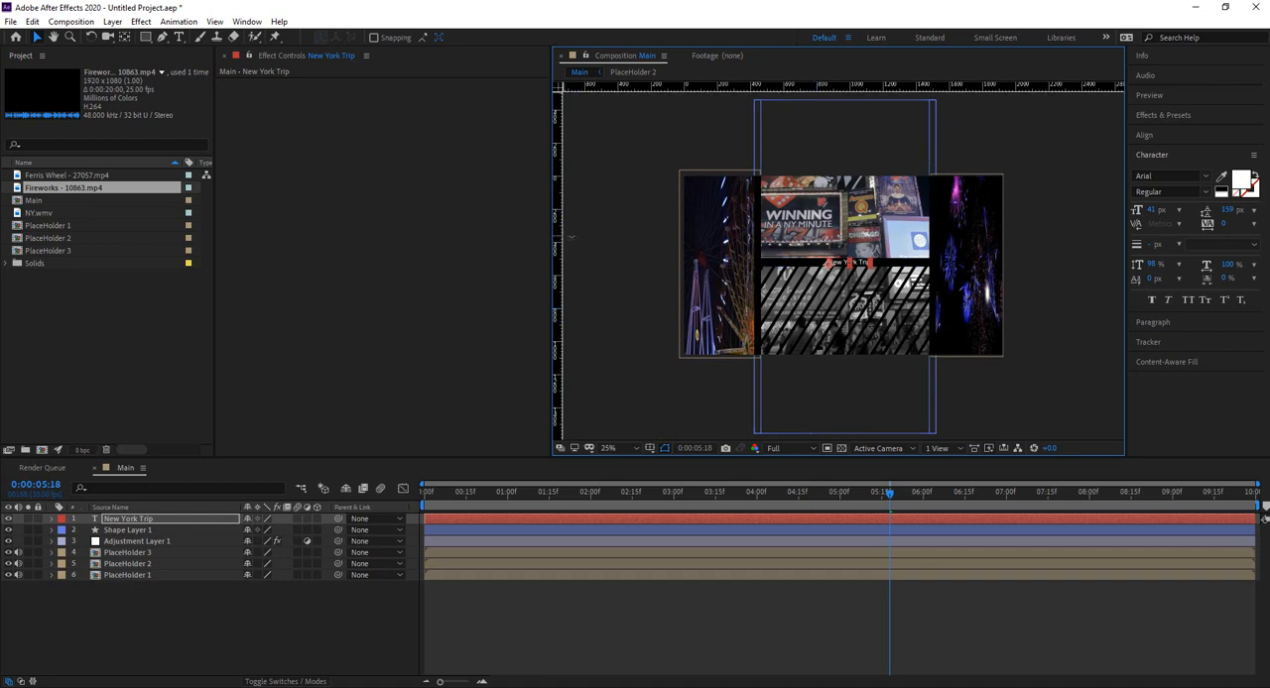
drag(568, 237, 846, 234)
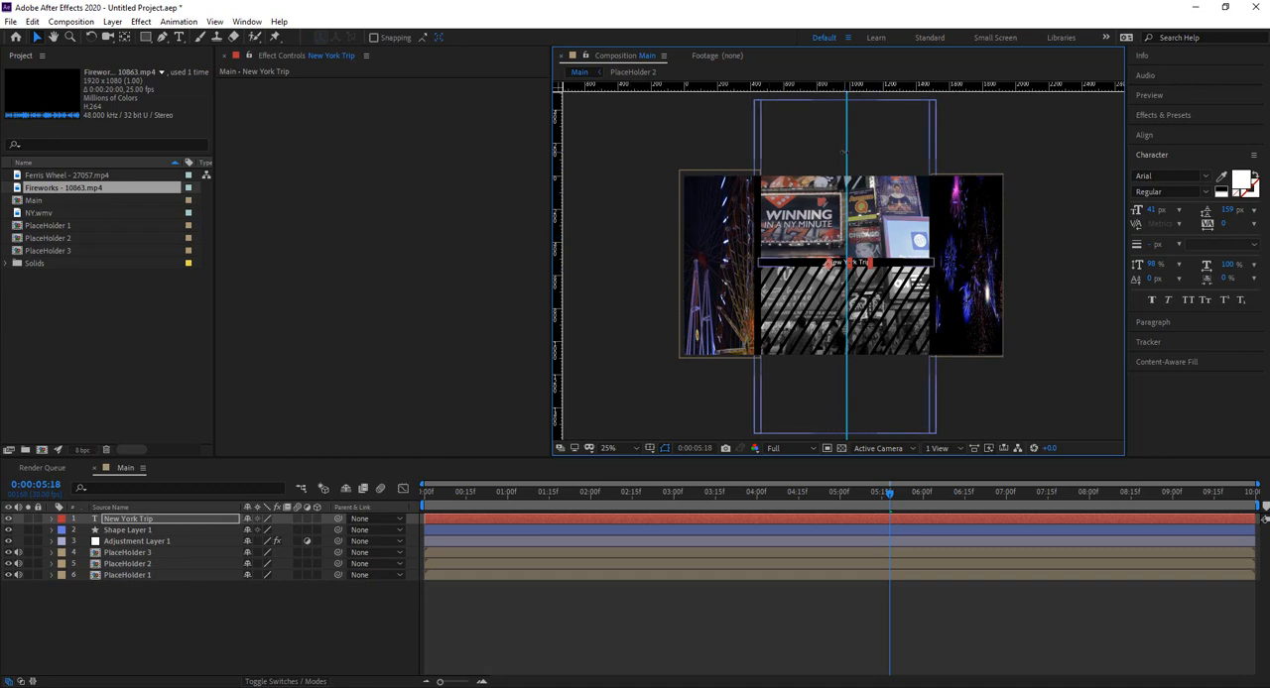
drag(845, 151, 559, 99)
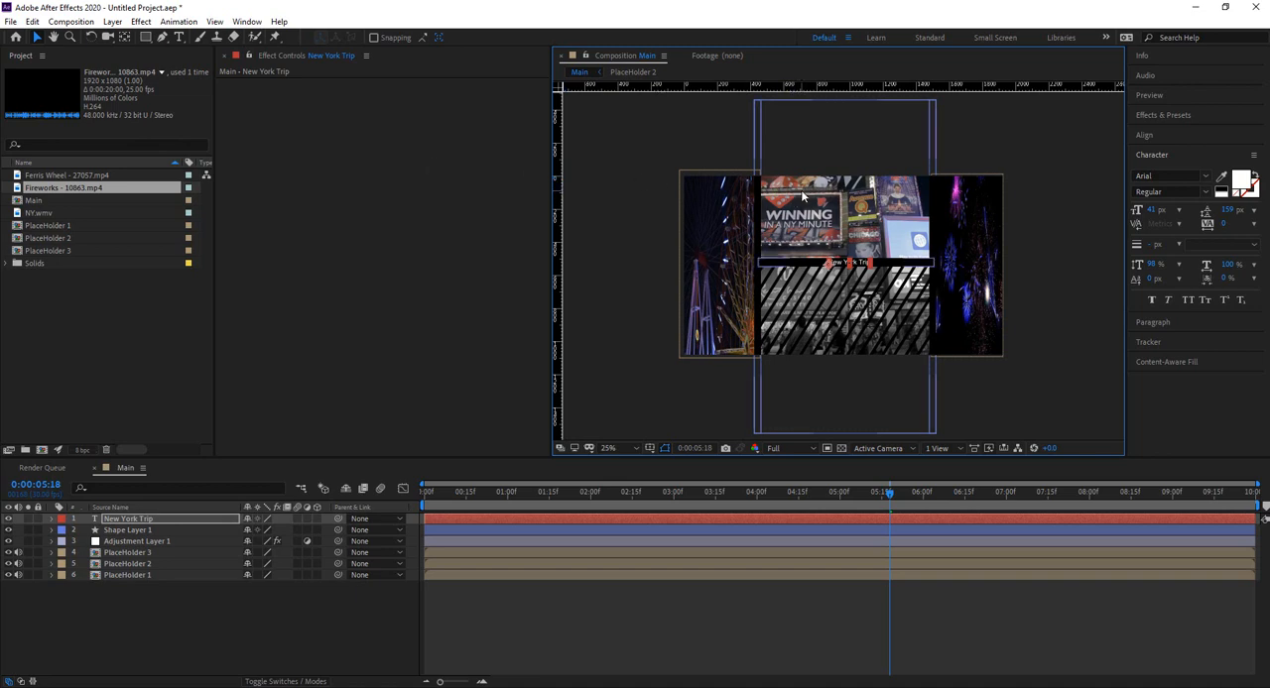
key(ctrl+r)
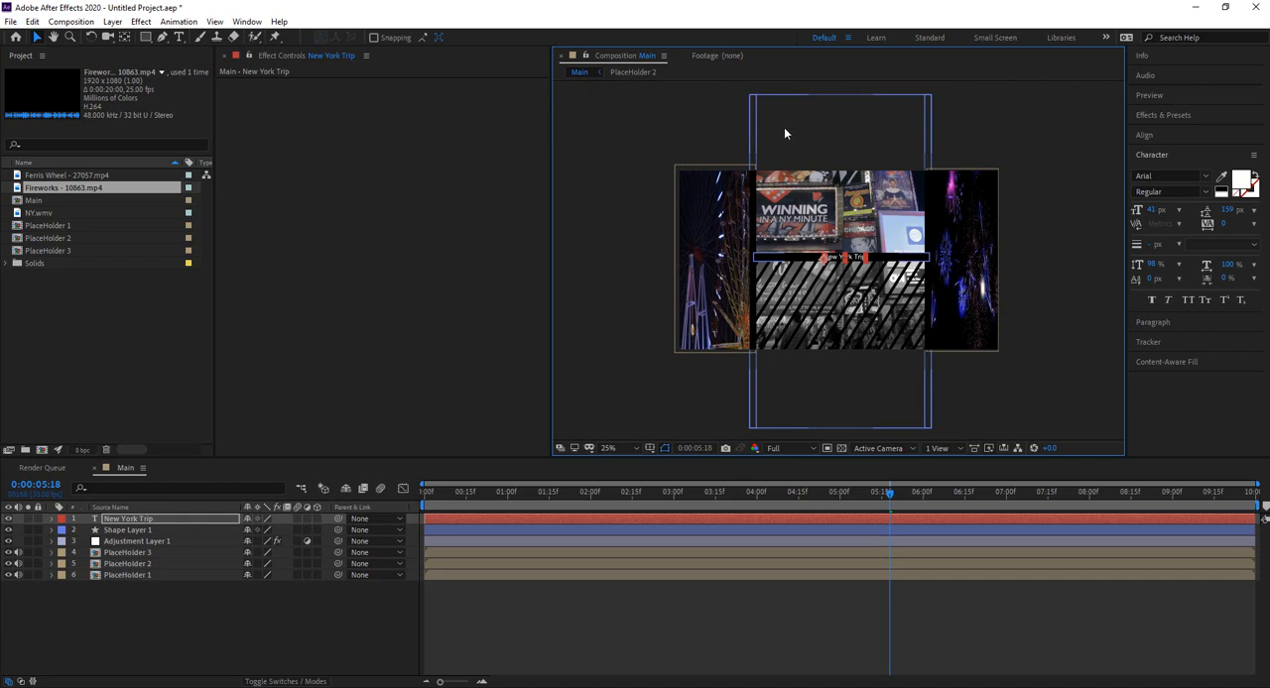
scroll(917, 222, up, 2)
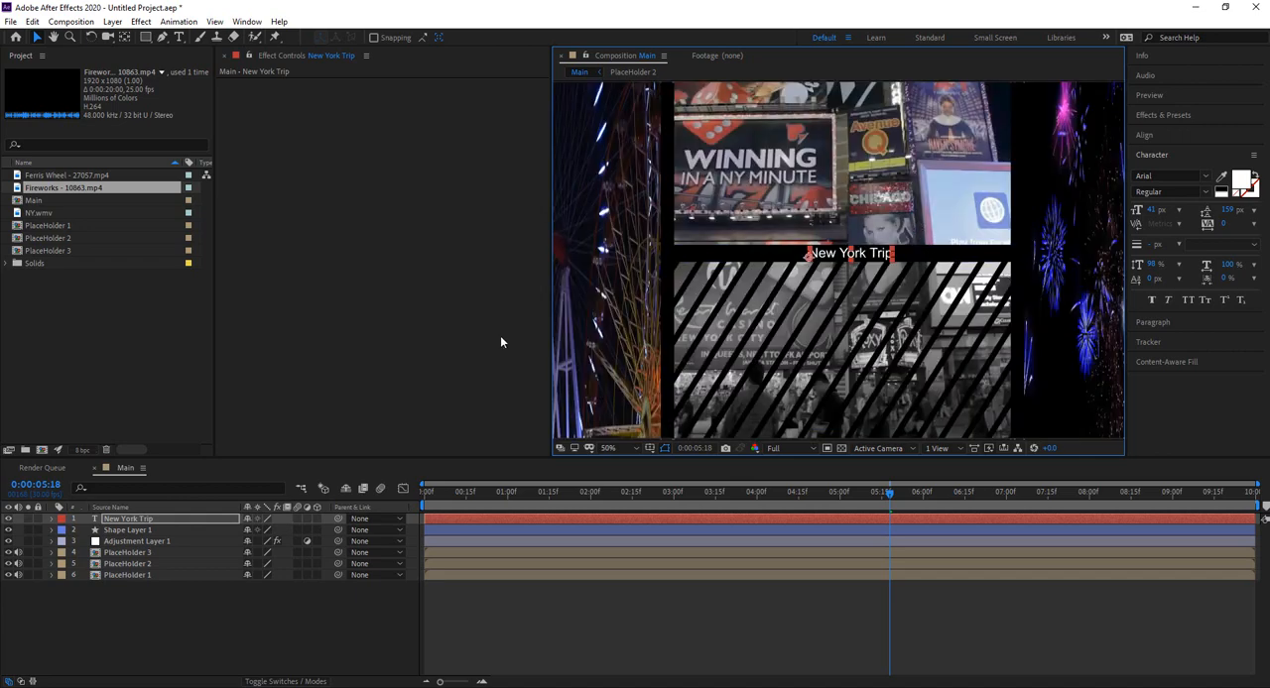
Step: Create a white 1920 x 1080 px solid layer named Numbers 1
click(210, 586)
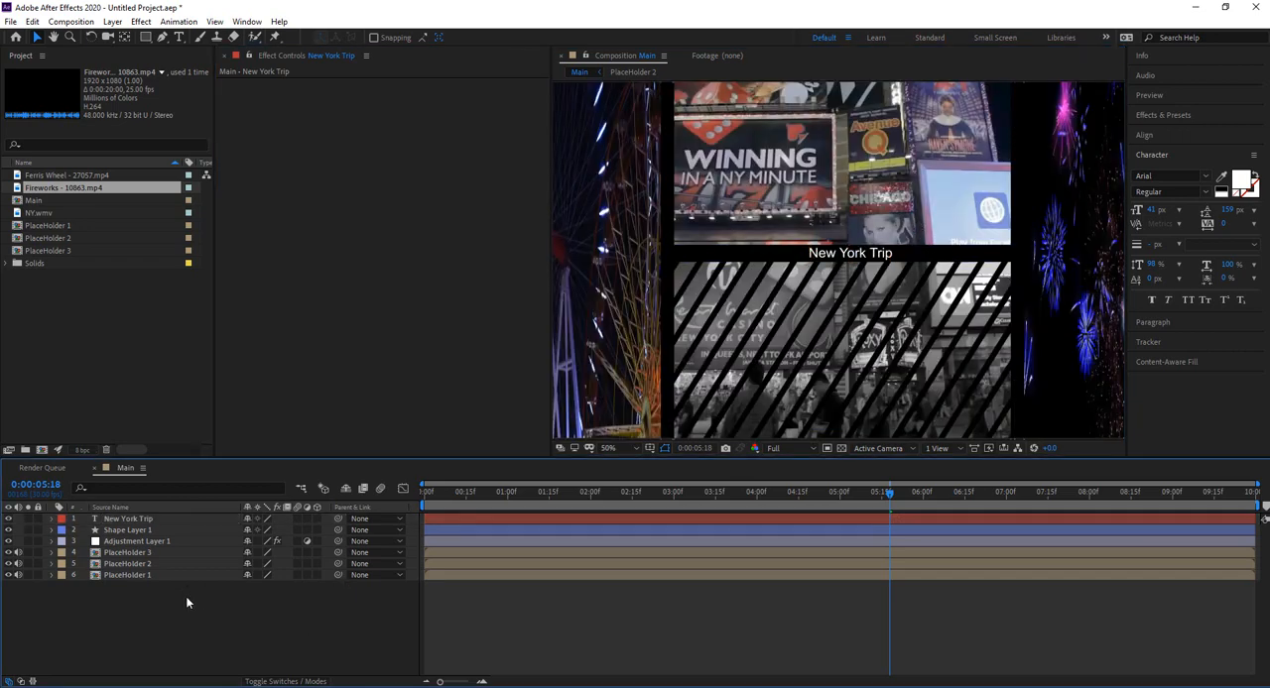
right_click(186, 597)
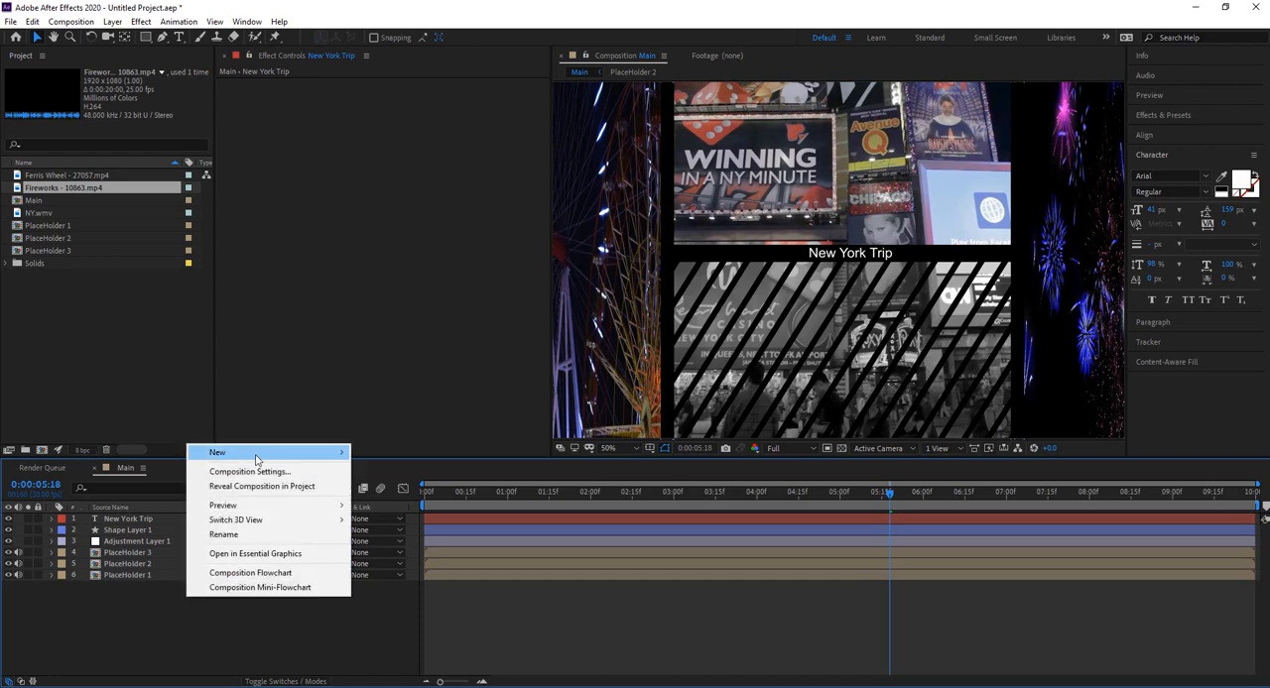
mouse_move(256, 459)
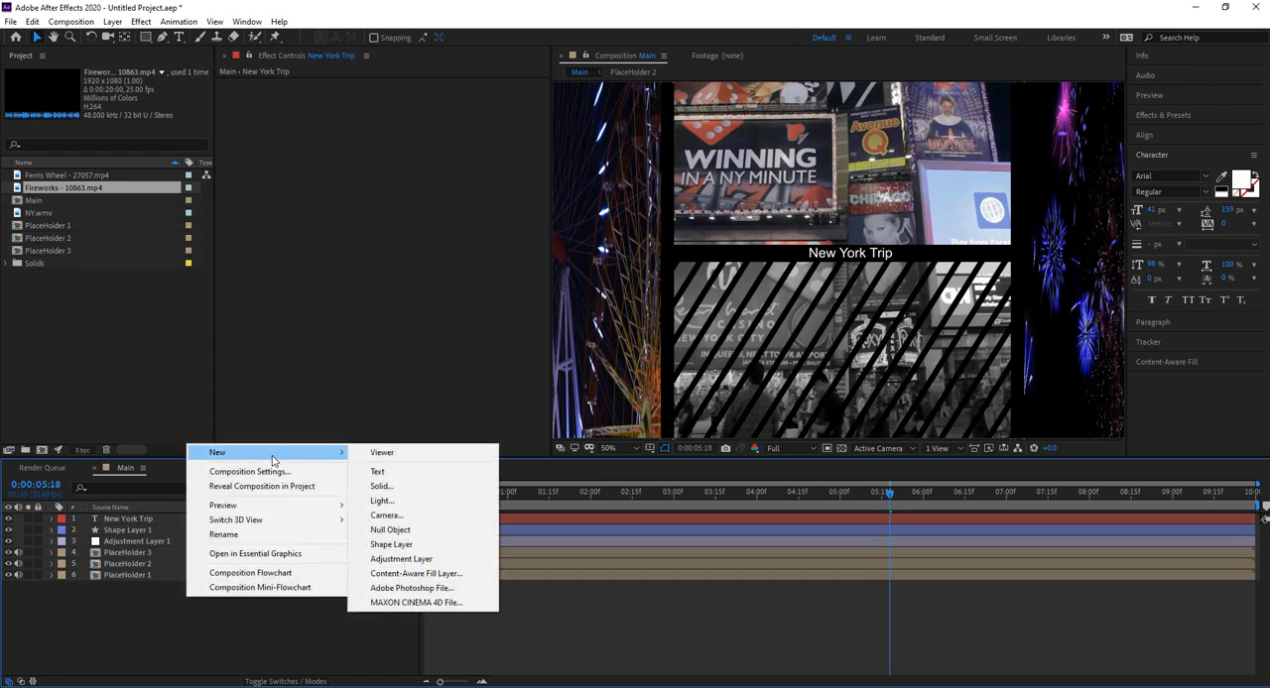
click(381, 486)
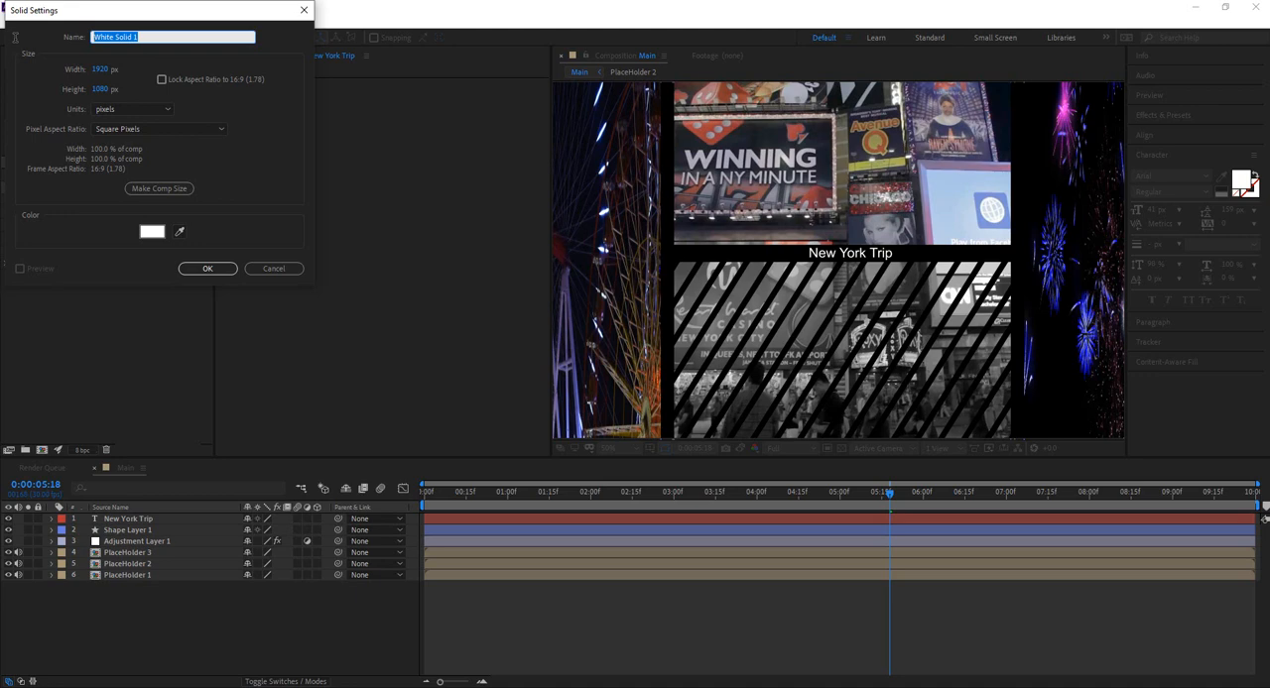
text(Numbers)
click(201, 267)
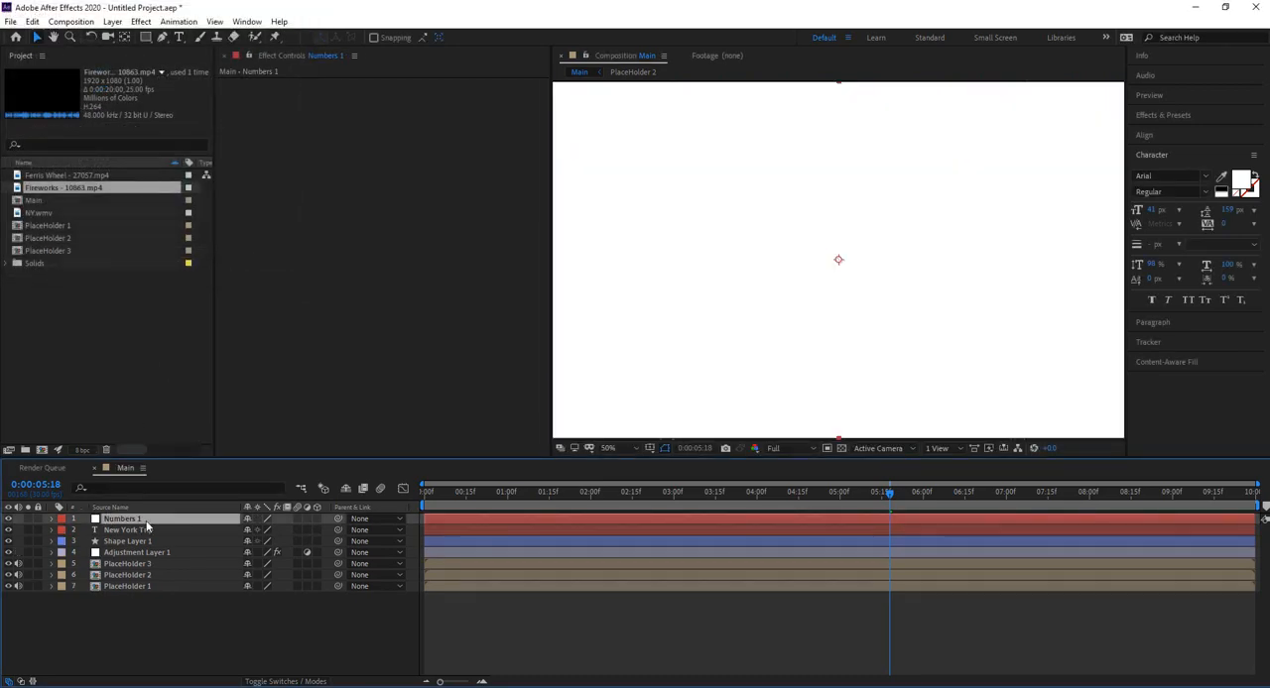
Step: Apply the Numbers text effect to the Numbers 1 layer with horizontal direction and centre alignment
click(1172, 115)
click(1173, 132)
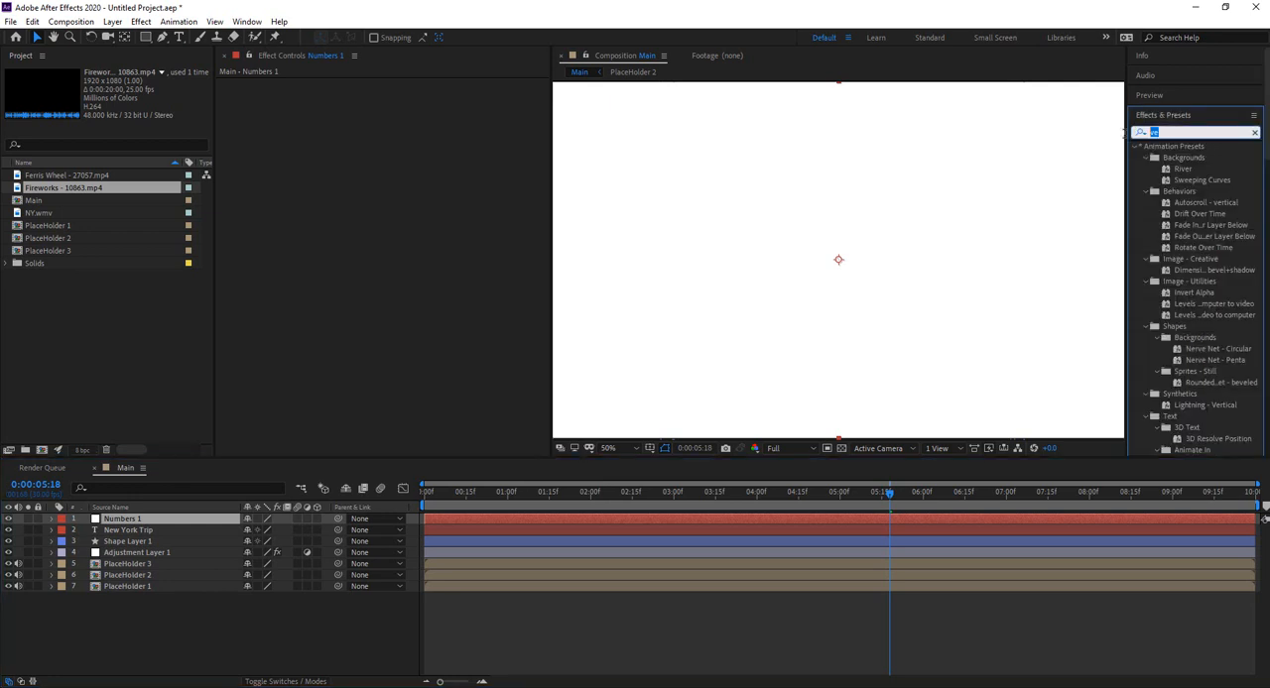
text(number)
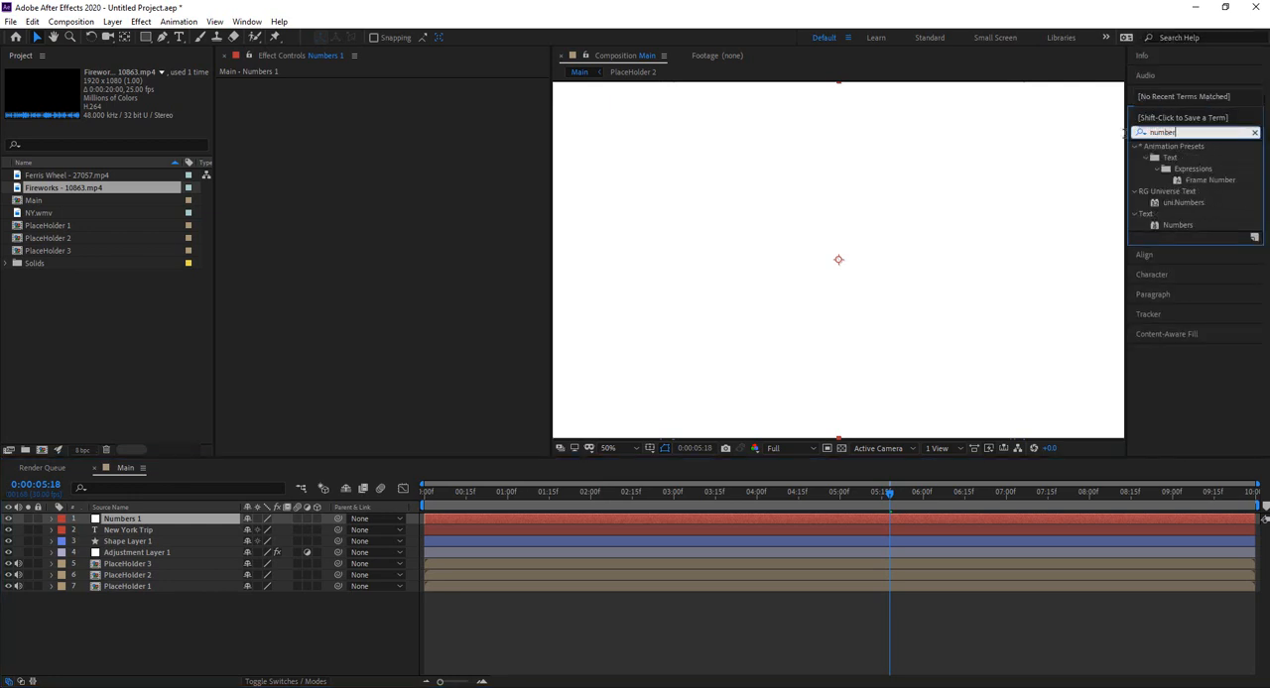
text(s)
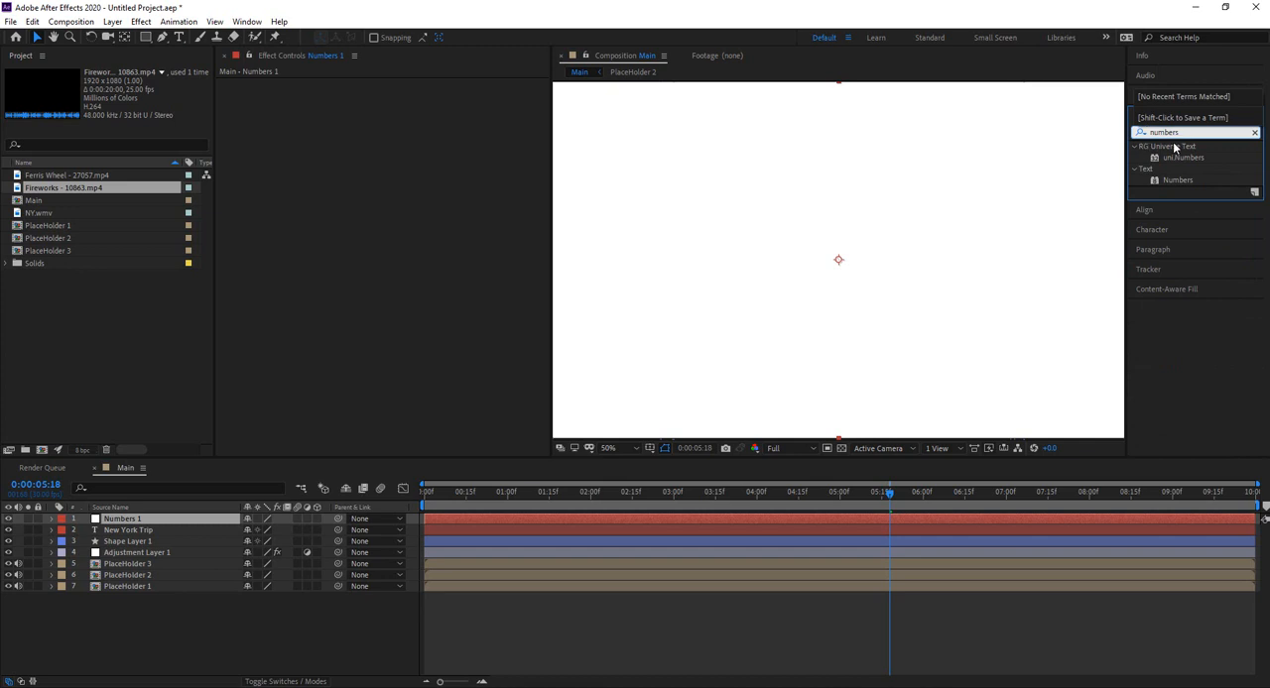
drag(1170, 180, 141, 517)
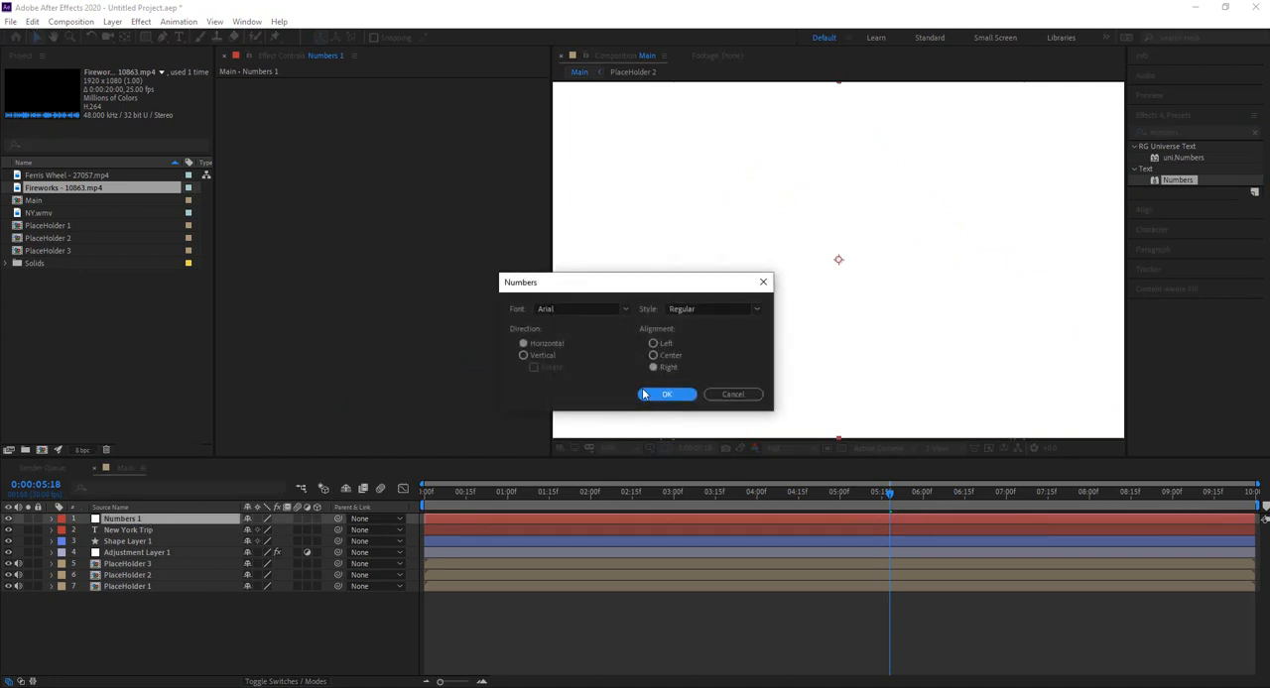
click(661, 357)
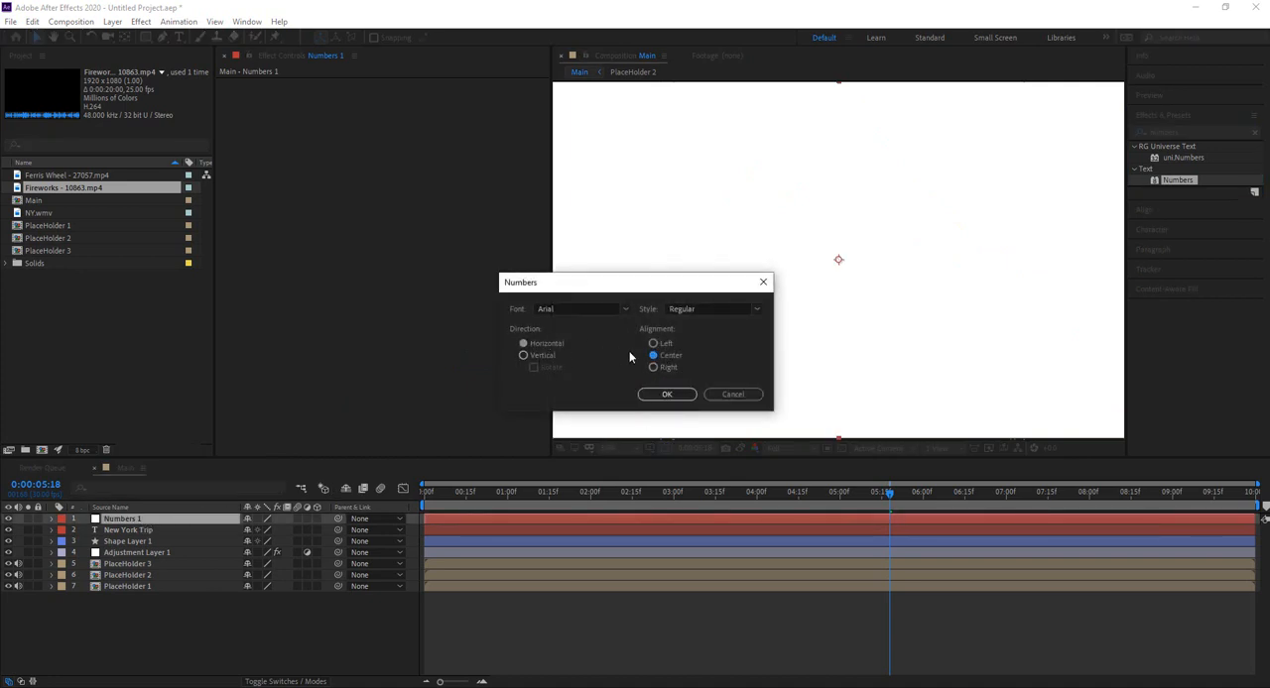
click(667, 395)
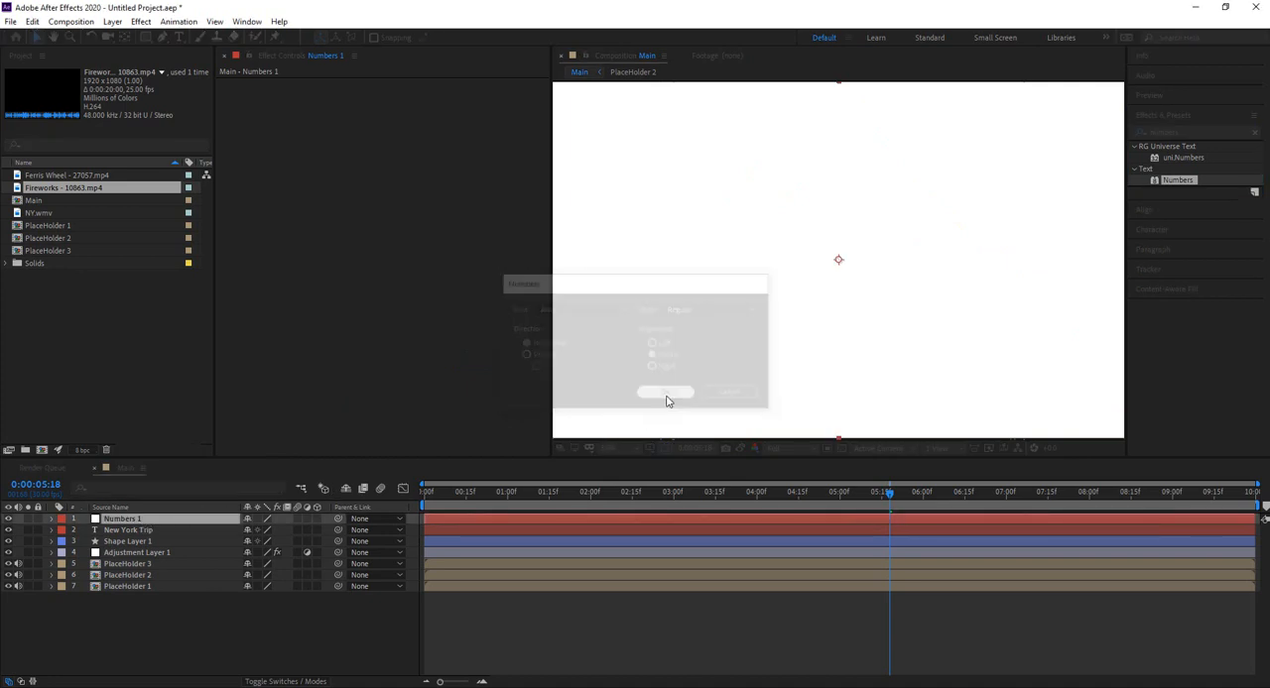
click(727, 374)
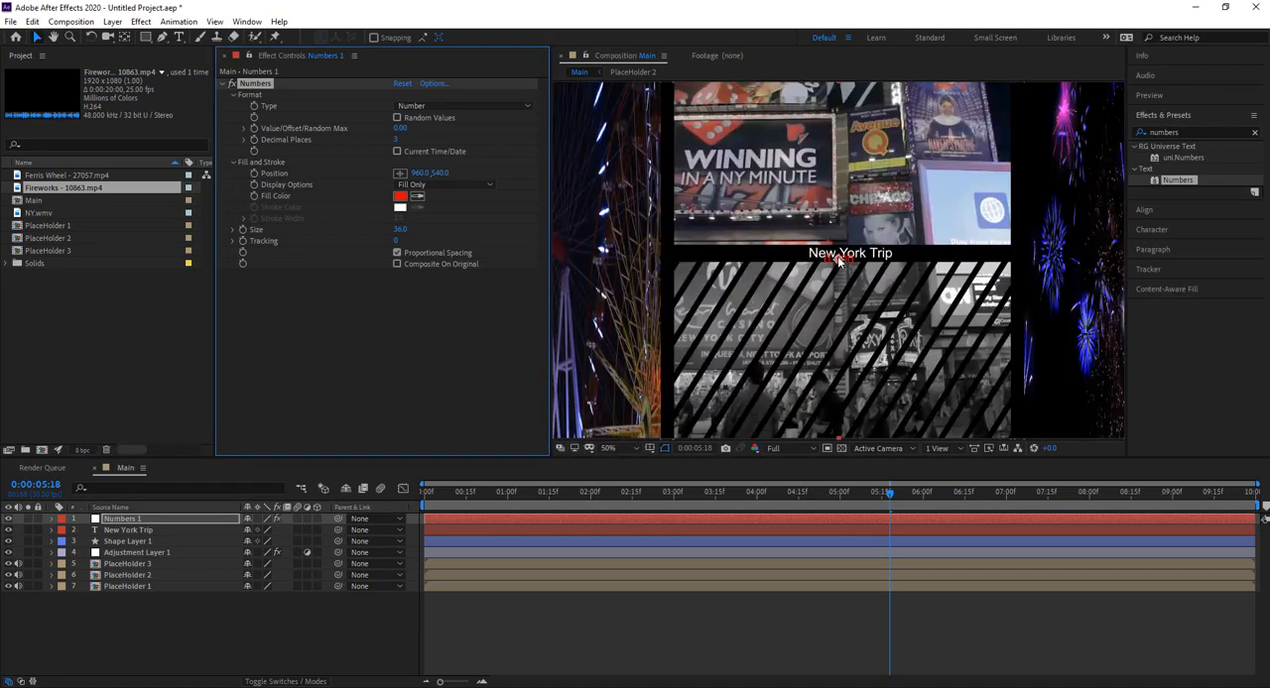
Step: Place the number on the black divider bar at about 620, 522 and give it a white FFFFFF fill with random values
drag(838, 263, 726, 257)
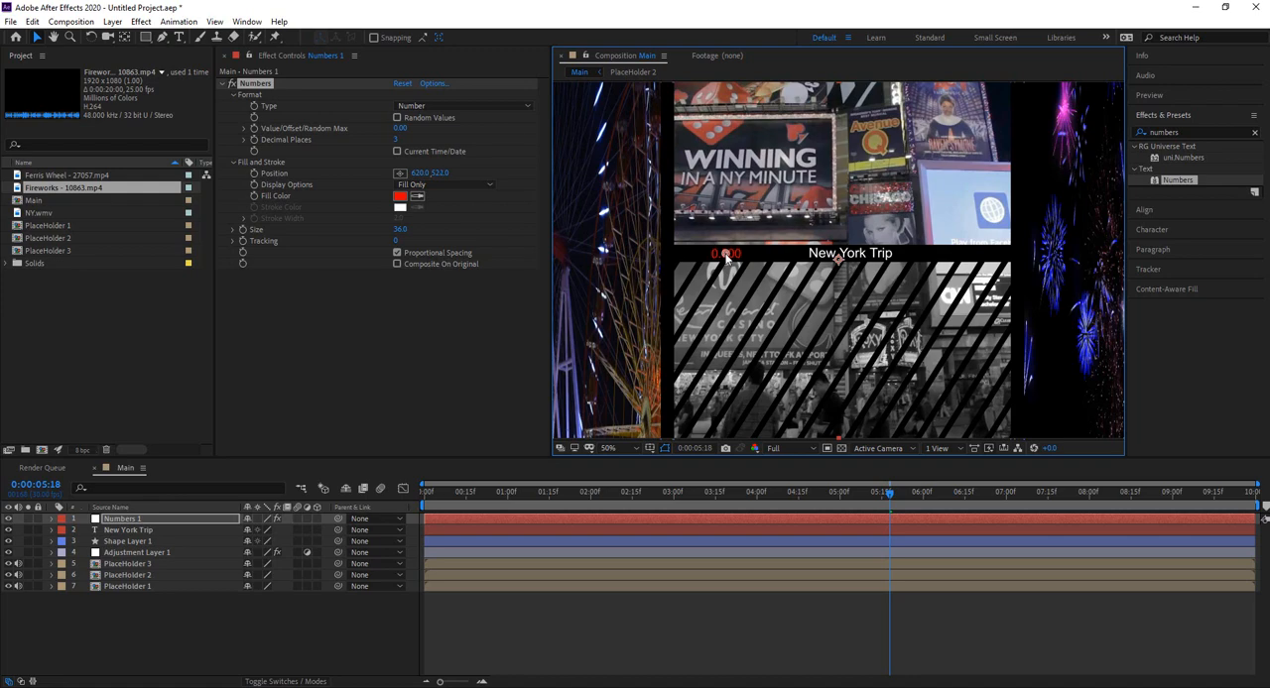
click(400, 195)
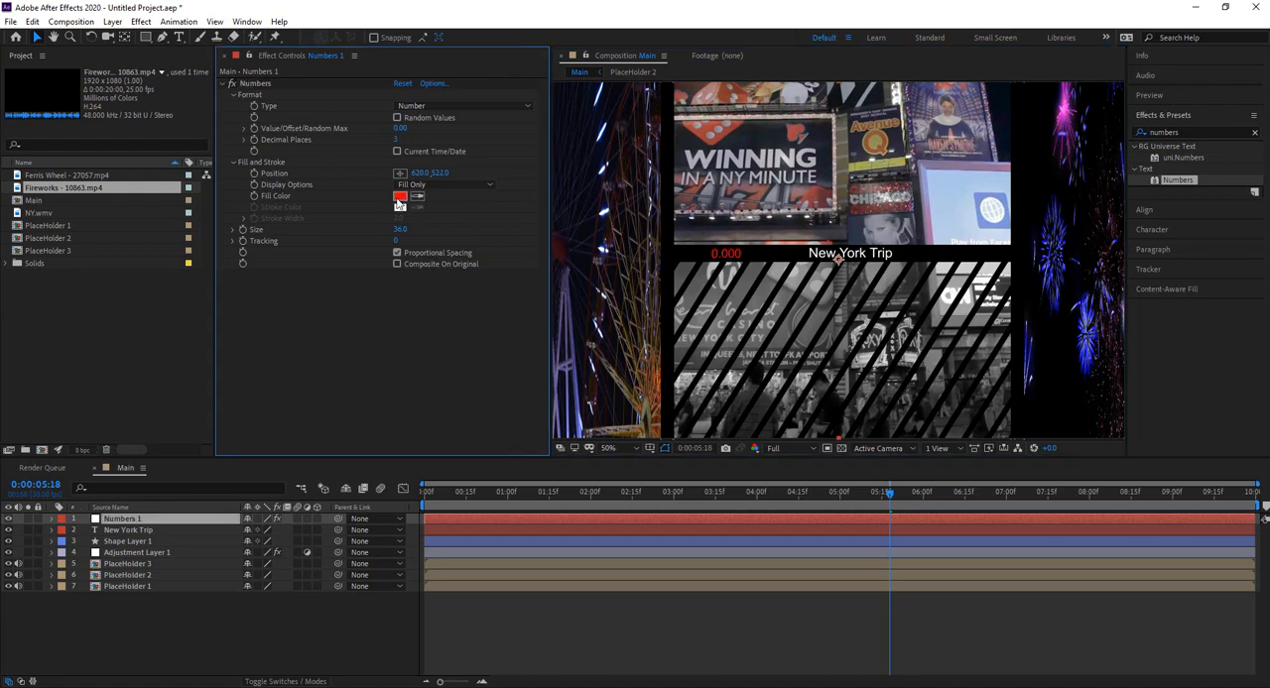
text(FFFFFF)
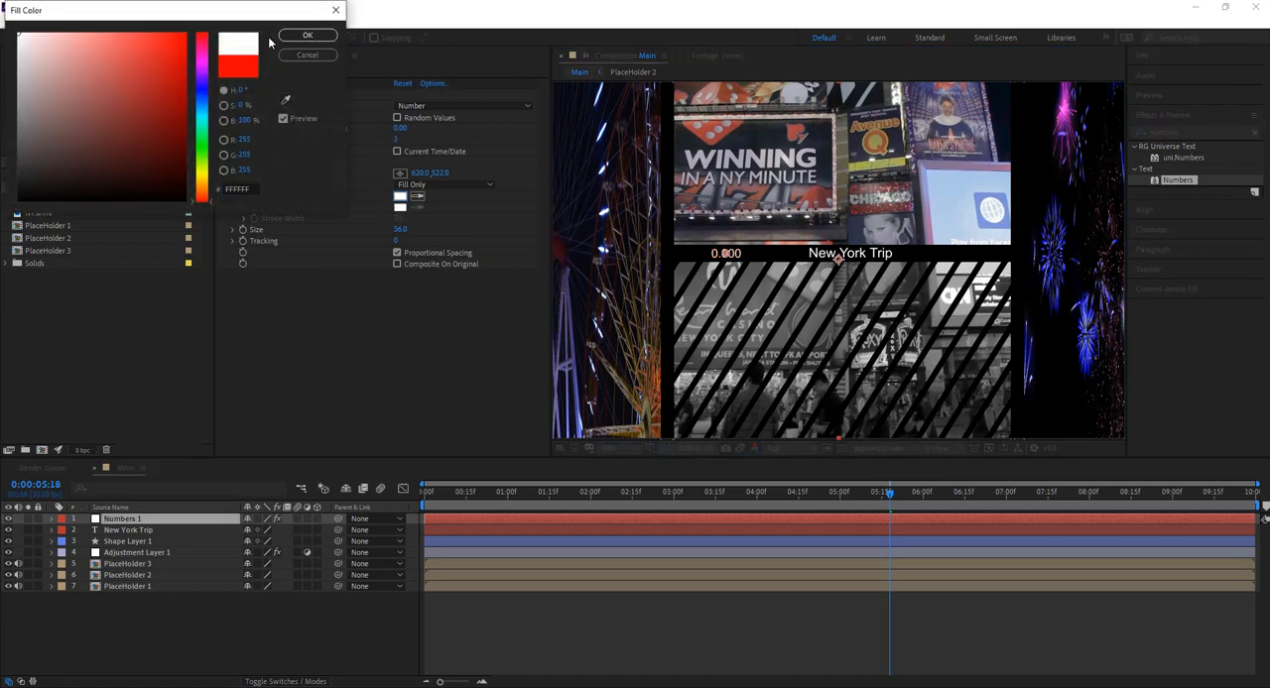
click(307, 35)
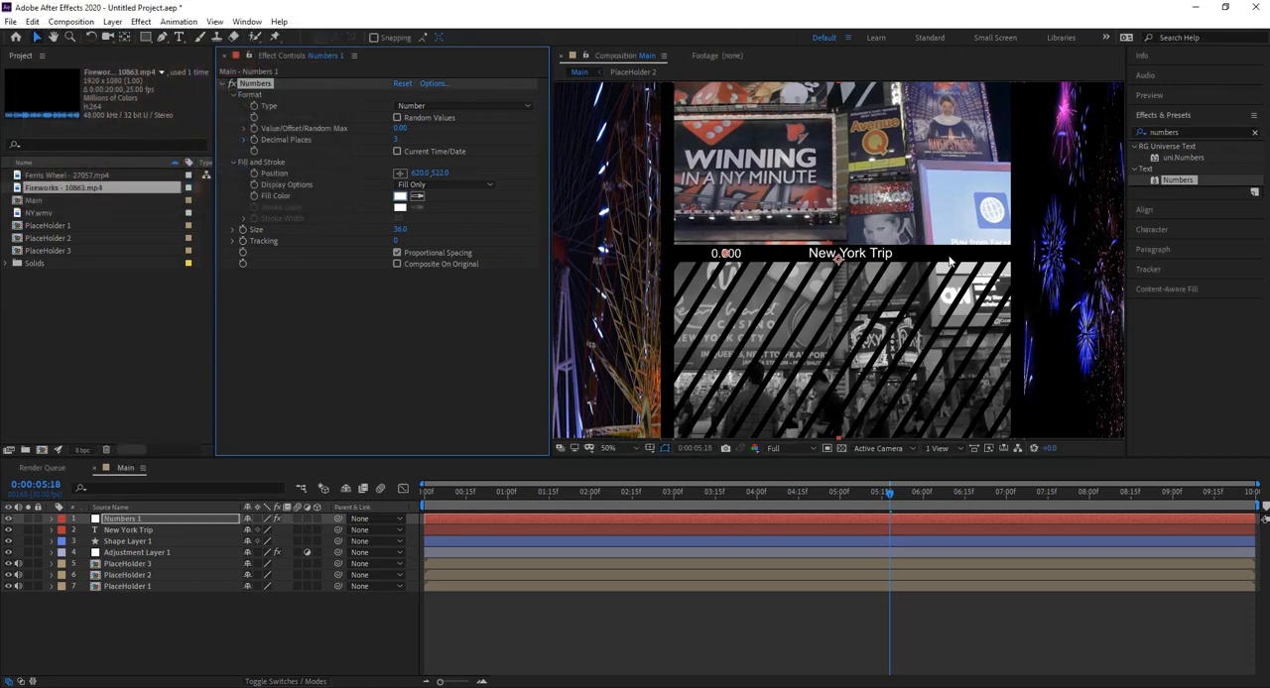
click(397, 118)
Step: Duplicate the Numbers 1 layer and rename the upper copy Date
click(145, 518)
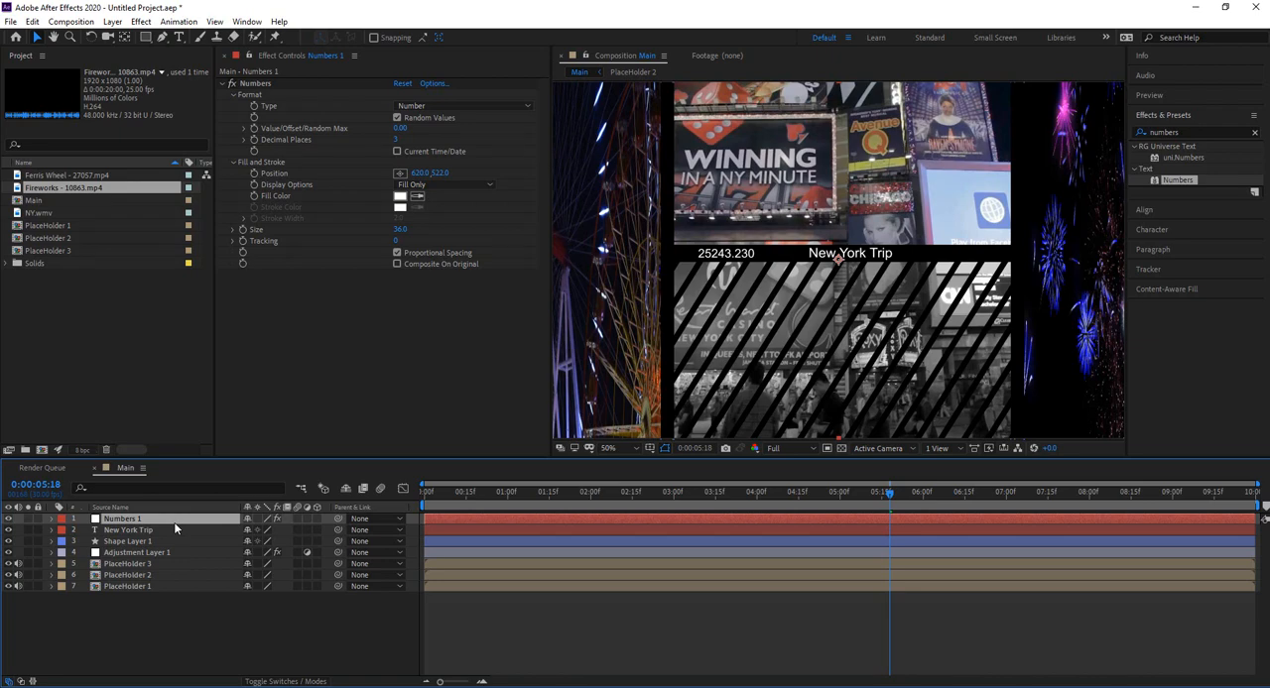
key(ctrl+d)
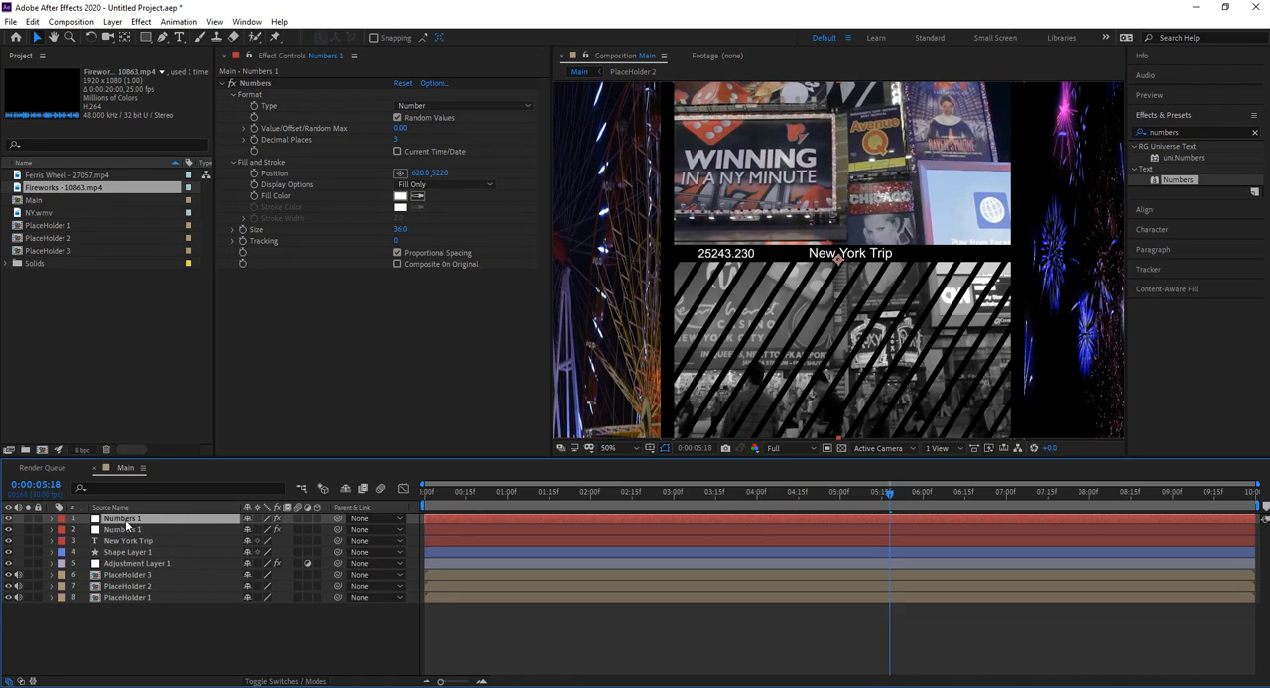
right_click(126, 526)
click(182, 514)
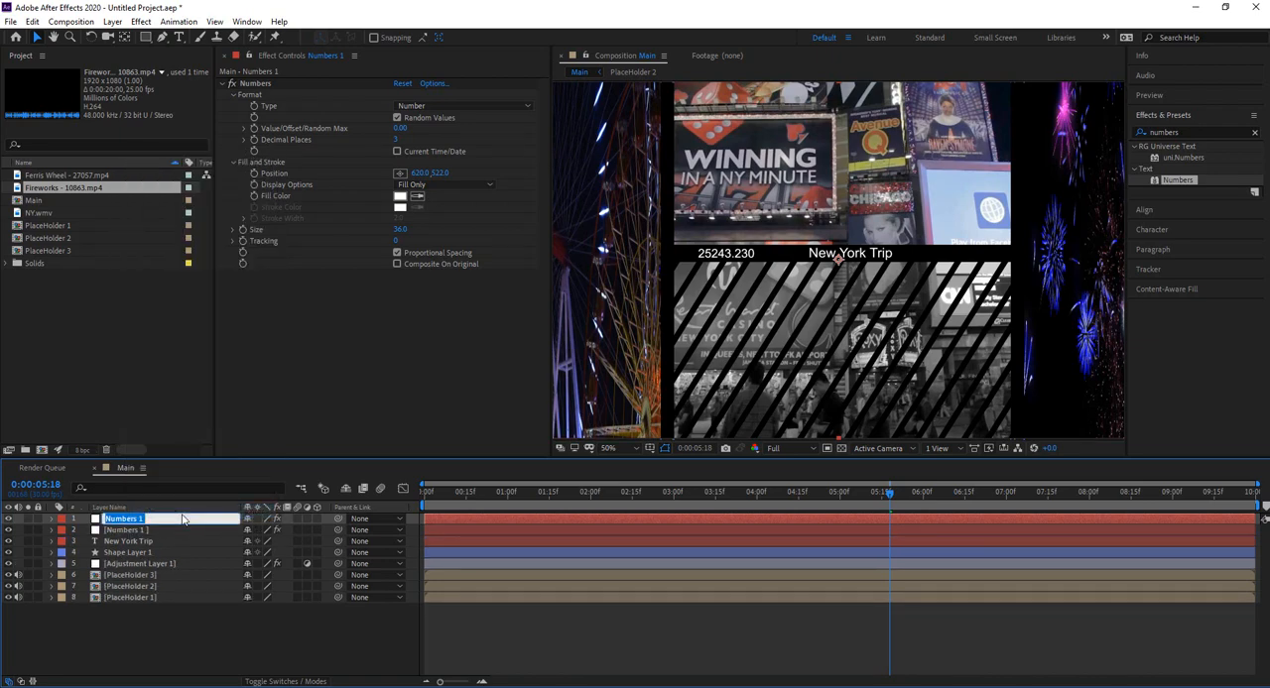
text(Date)
key(Return)
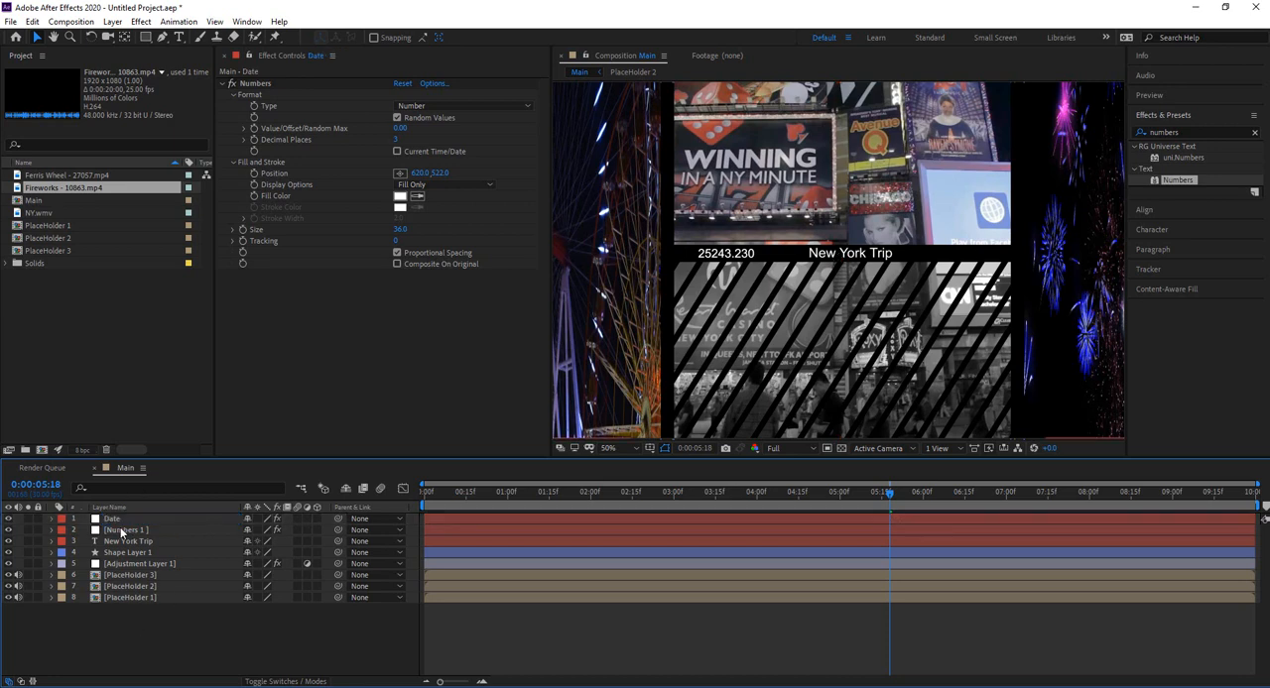
Step: Set the Date layer's number type to Short Date and move it to the right of the title, at about 1342, 522
click(114, 519)
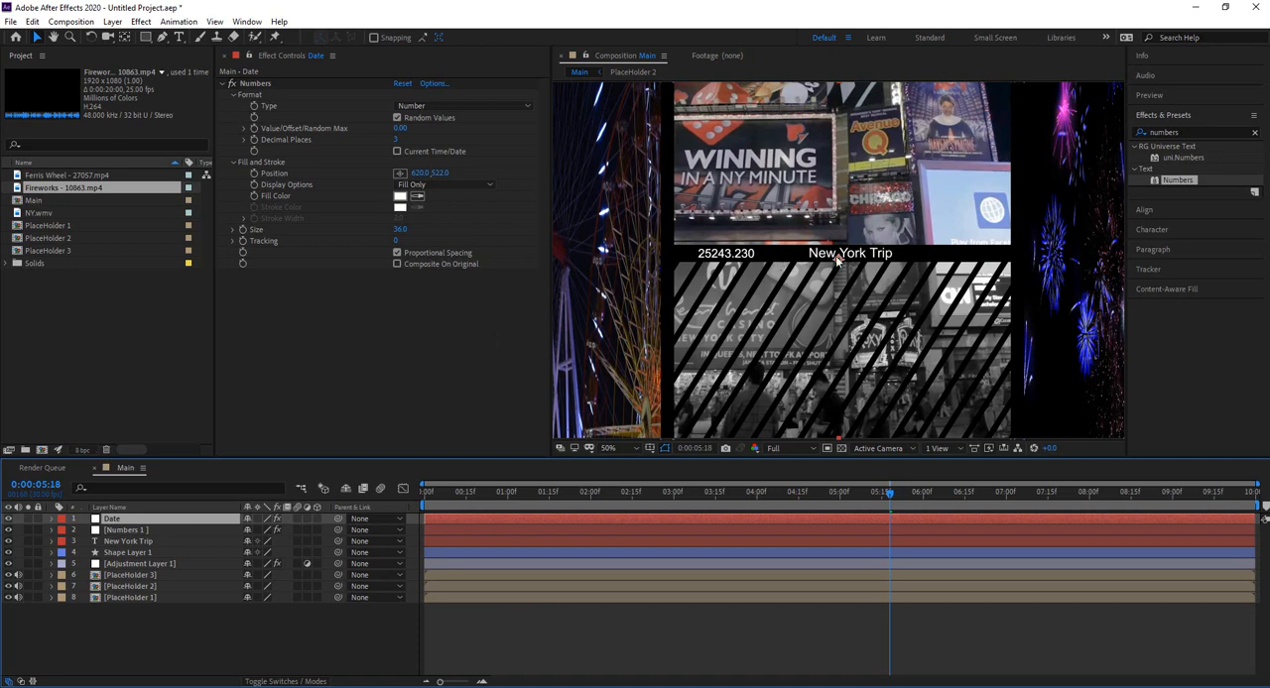
click(427, 106)
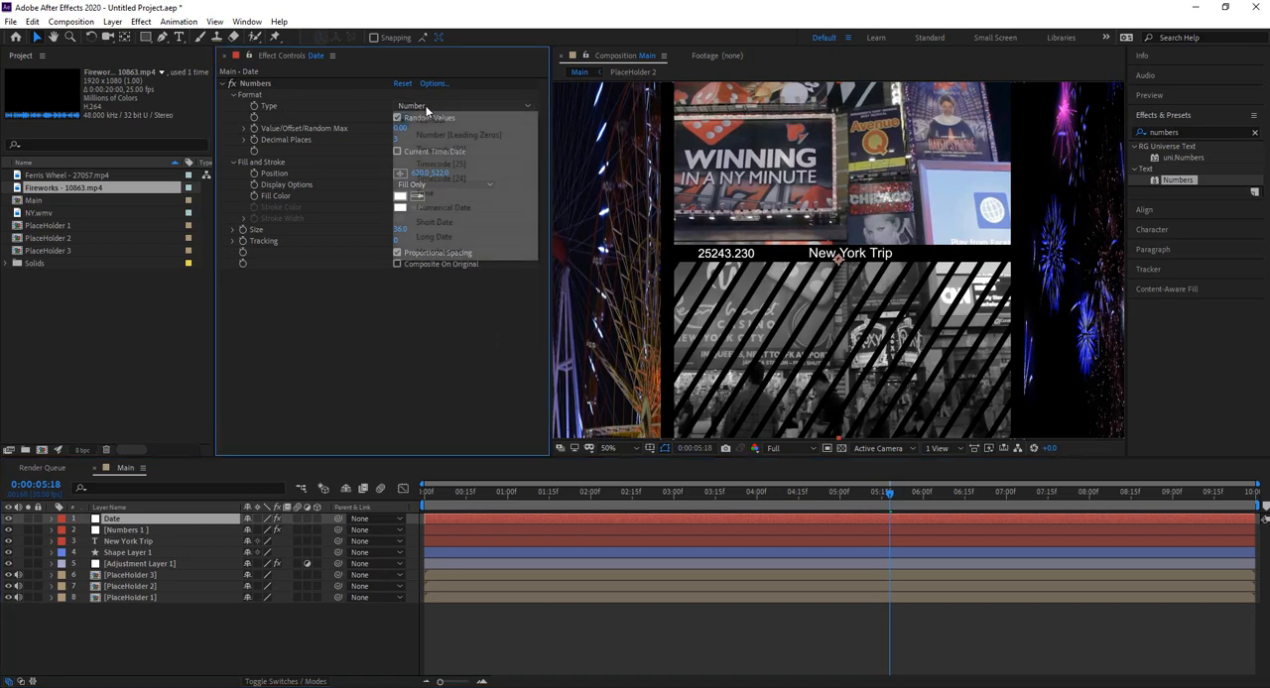
click(447, 224)
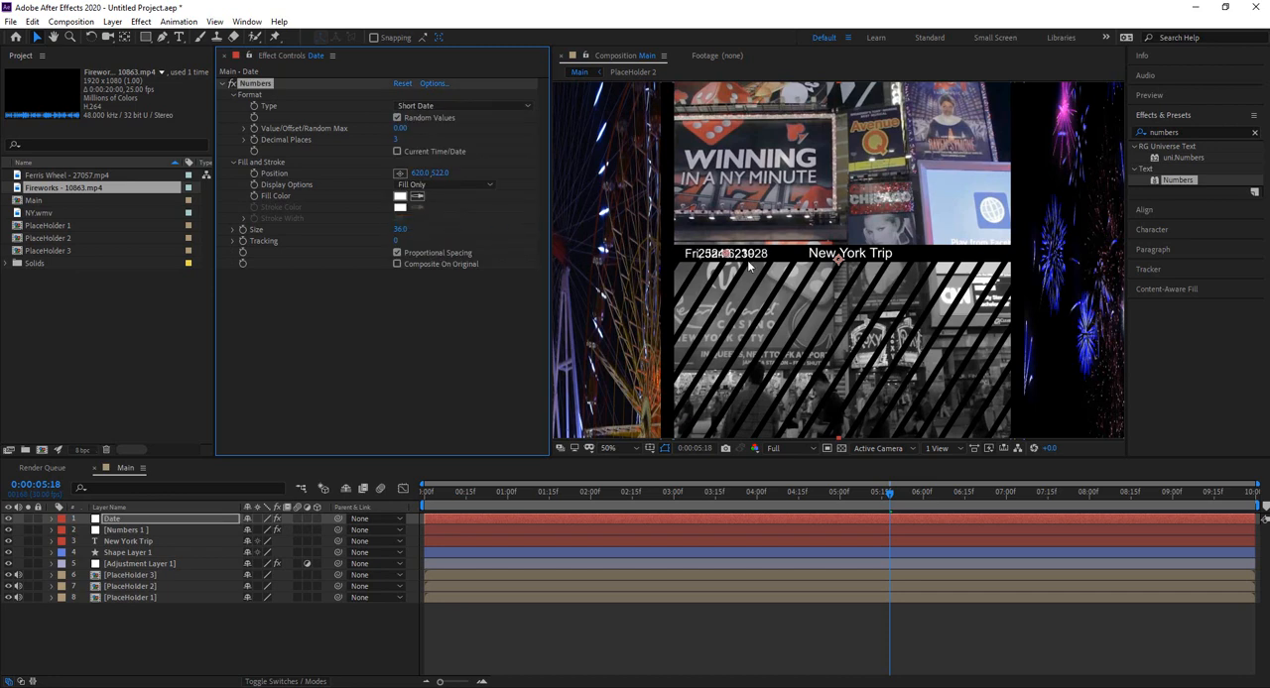
drag(729, 258, 968, 257)
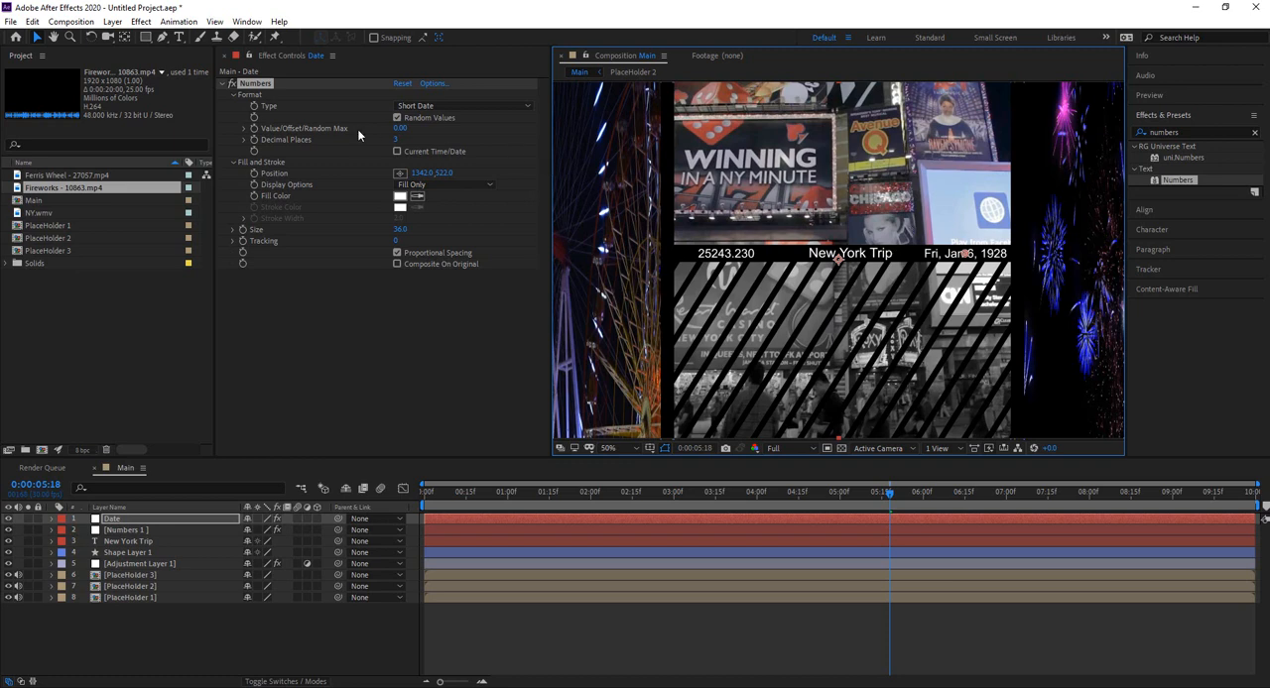
Step: Make the Date layer use the current date instead of random values, and shift it within the divider bar to about 1312, 522
click(396, 150)
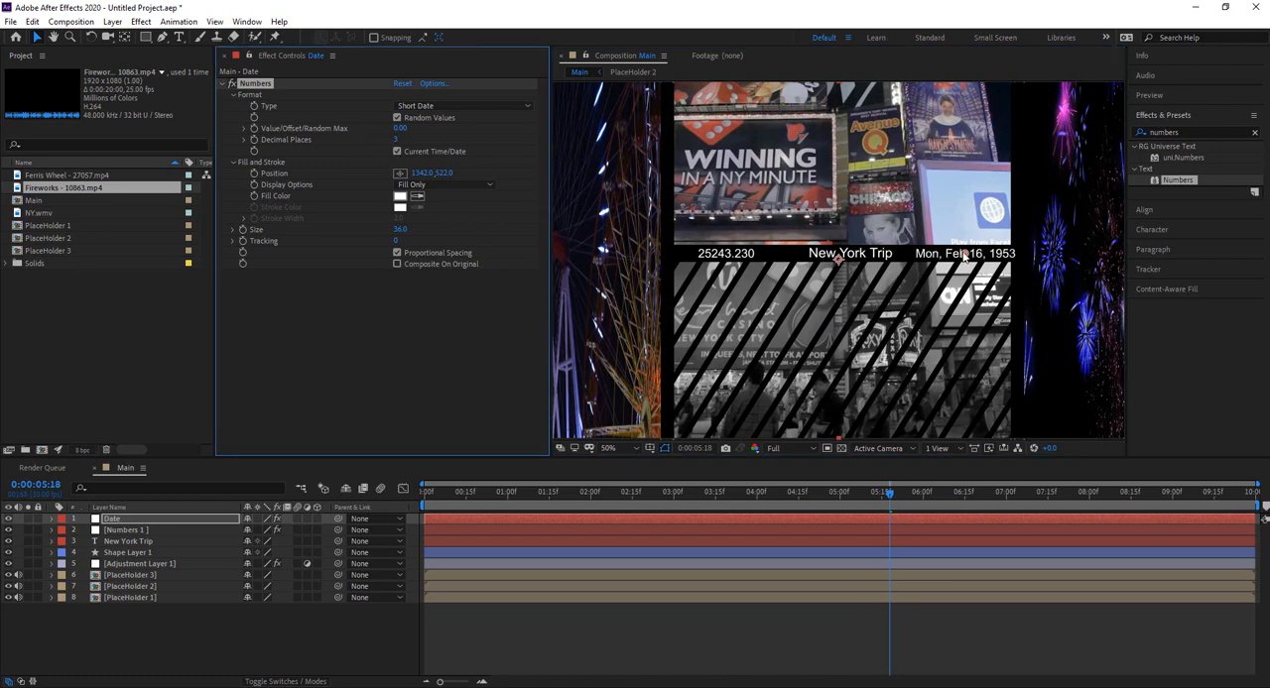
drag(962, 256, 956, 255)
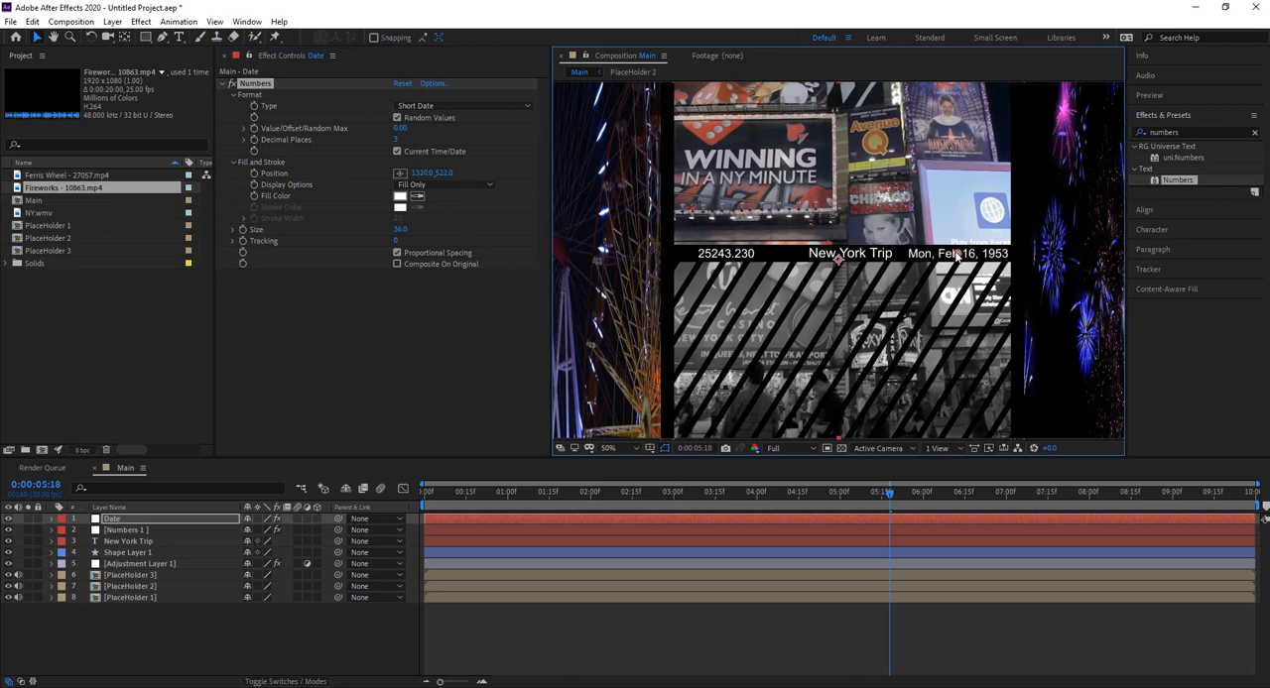
click(396, 119)
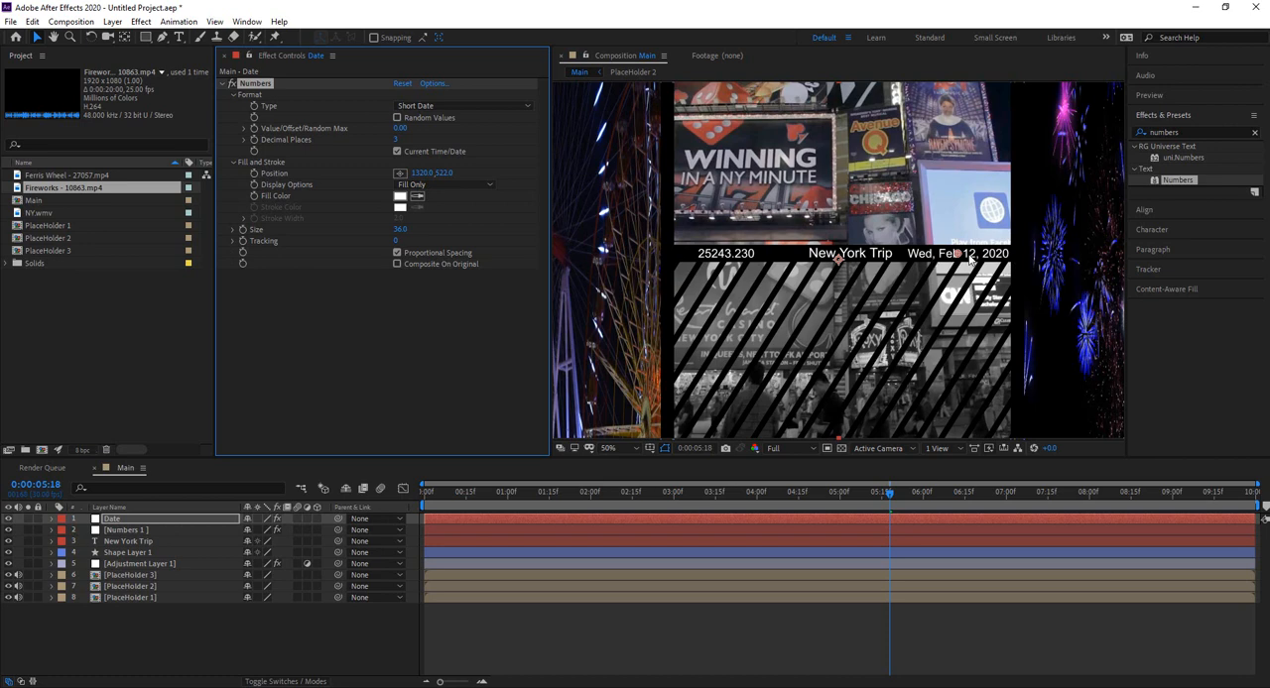
drag(959, 256, 954, 256)
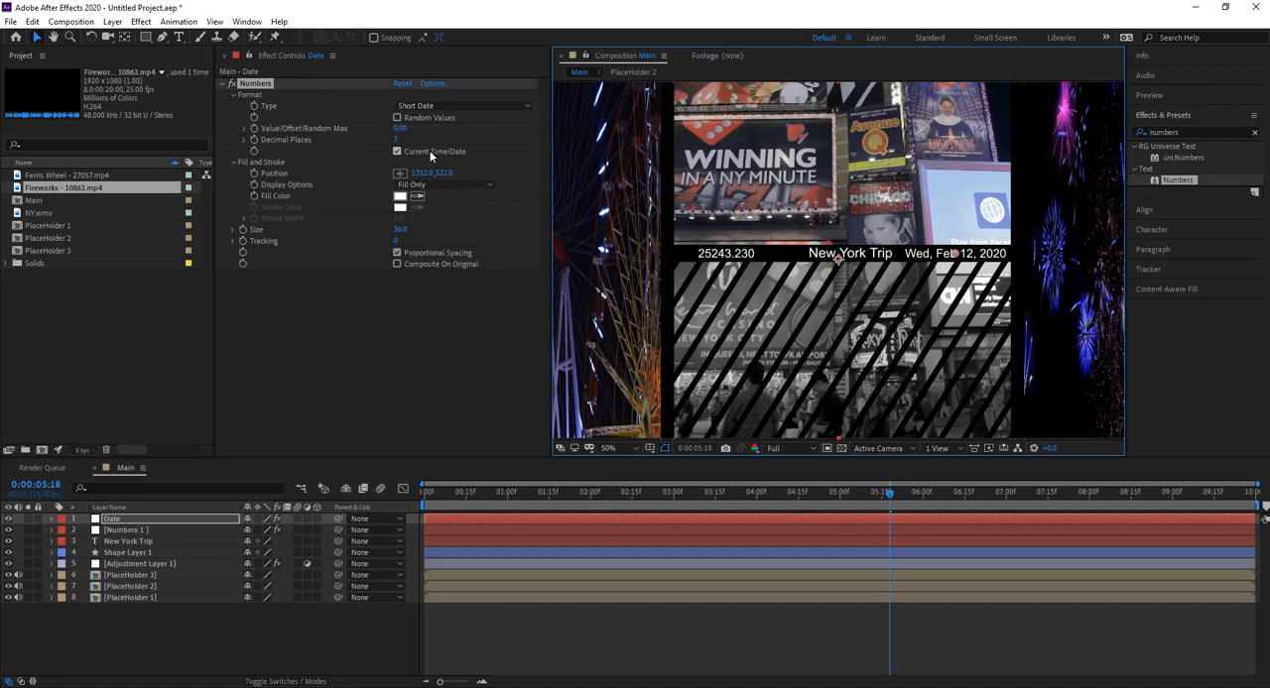
Step: Change the Date layer's type to Numerical Date and reposition it on the divider bar at about 1346, 522
click(441, 107)
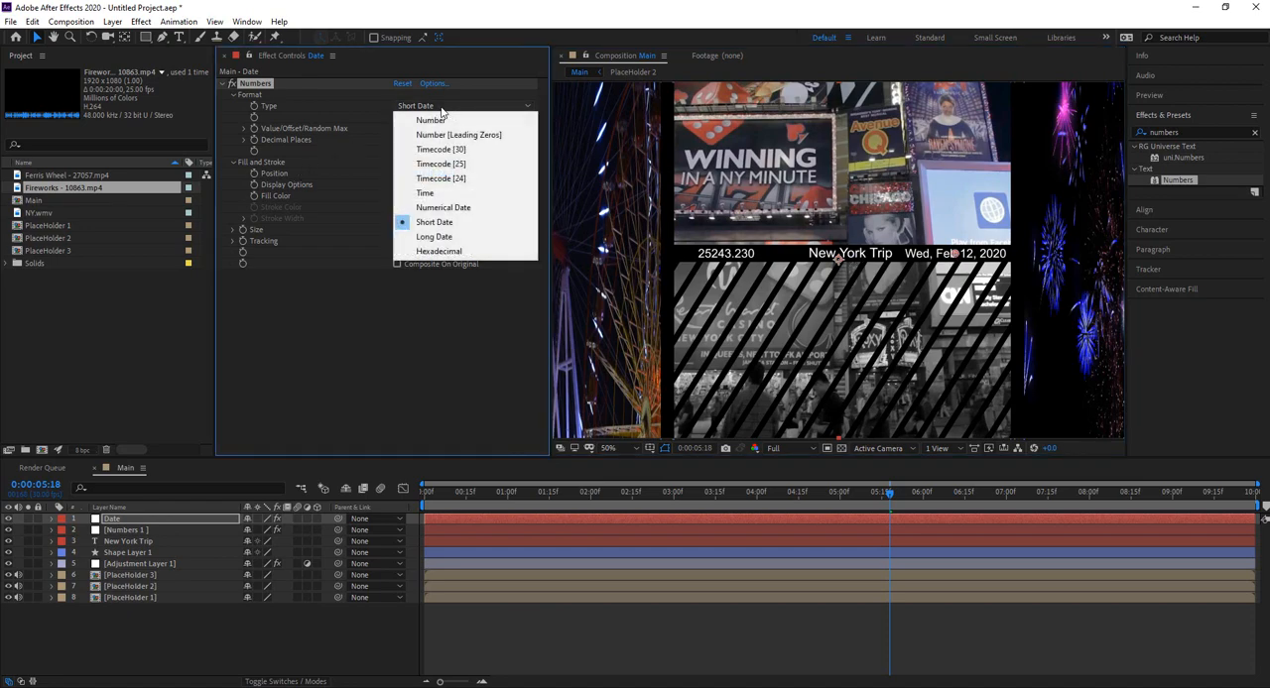
click(443, 208)
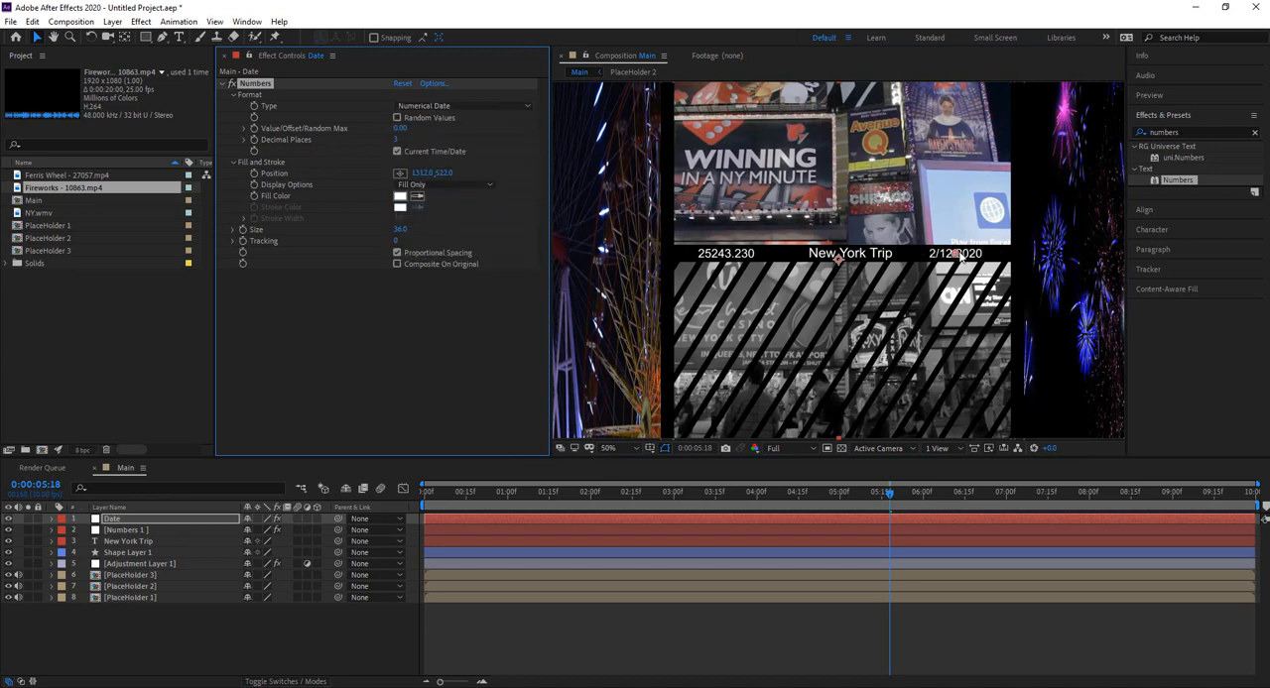
drag(956, 256, 968, 256)
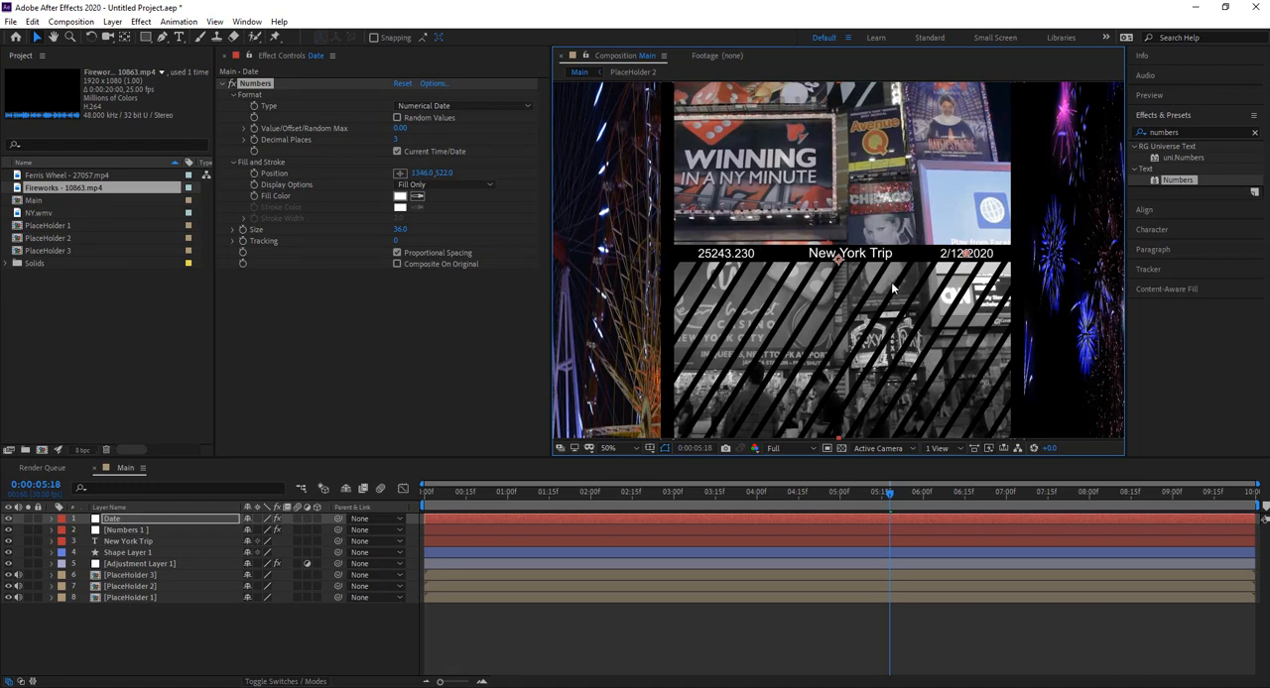
Step: Preview the whole composition from its first frame to check the animated numbers and the date
scroll(891, 287, down, 2)
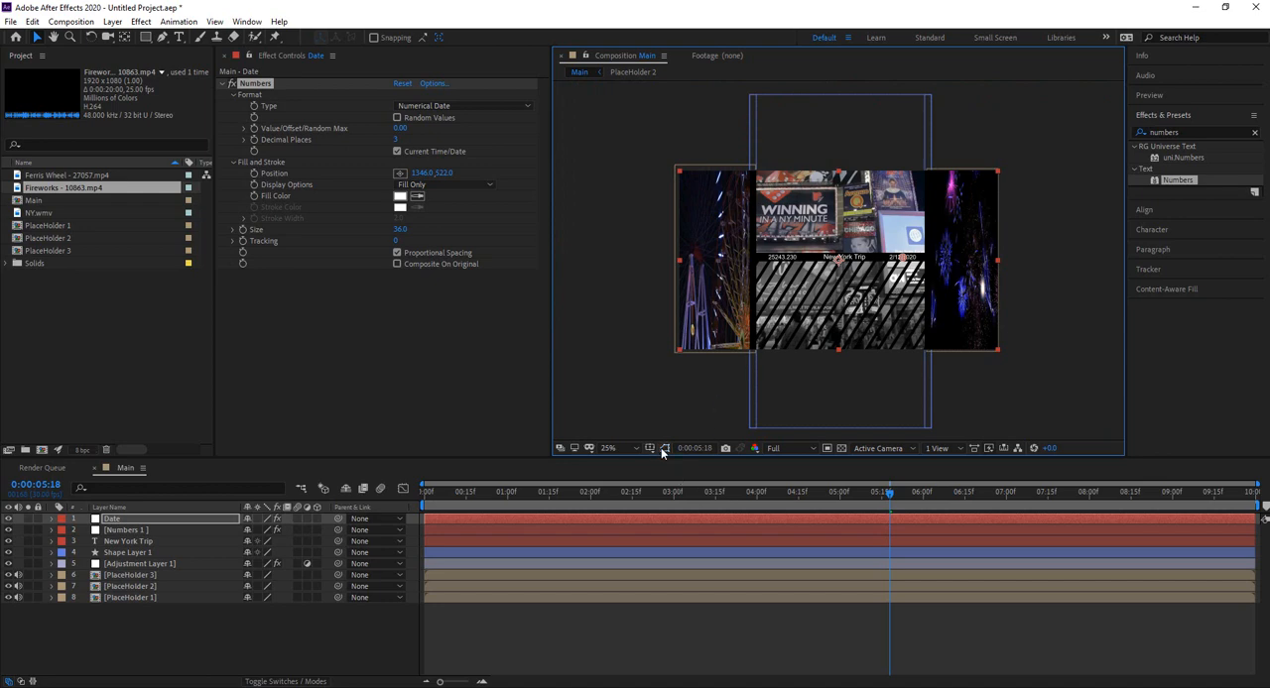
click(349, 629)
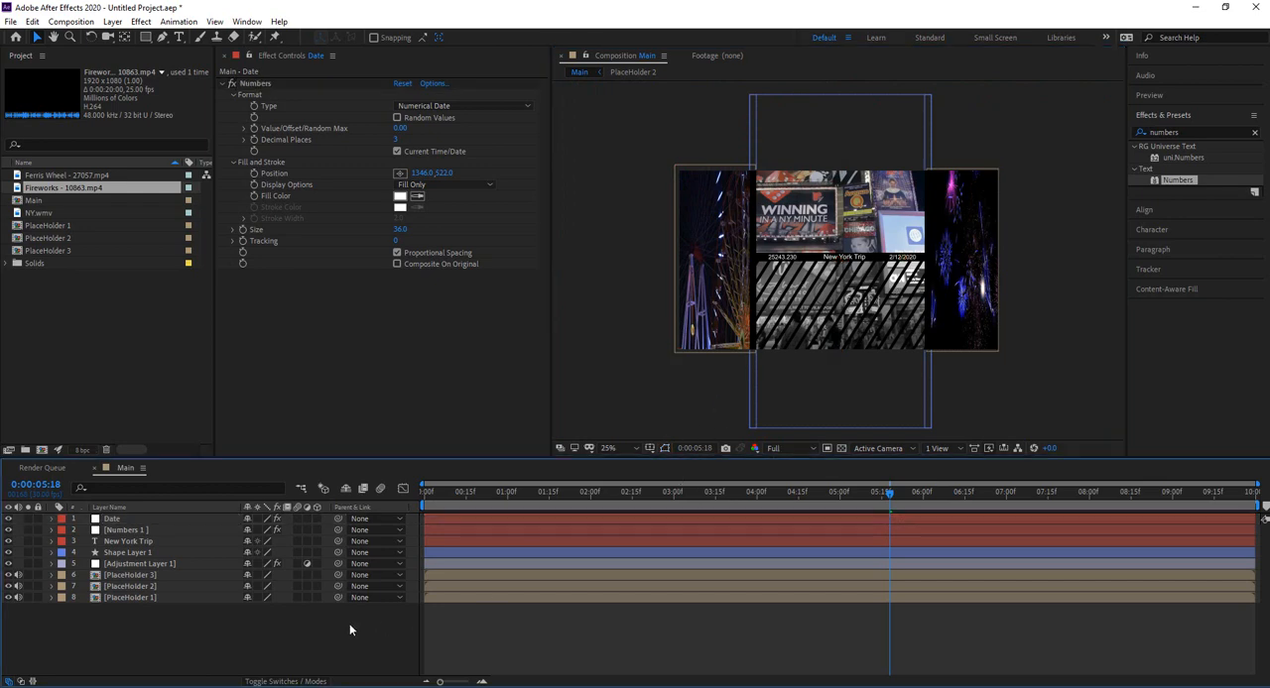
drag(887, 491, 505, 499)
key(Home)
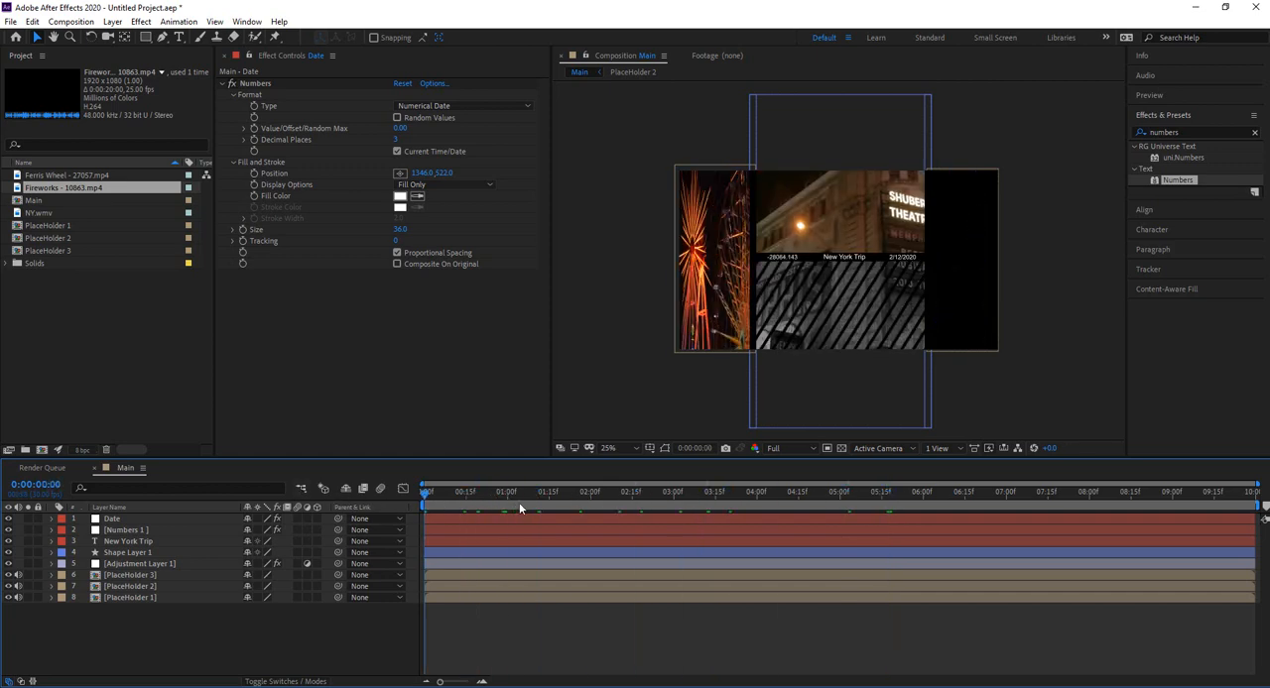
key(space)
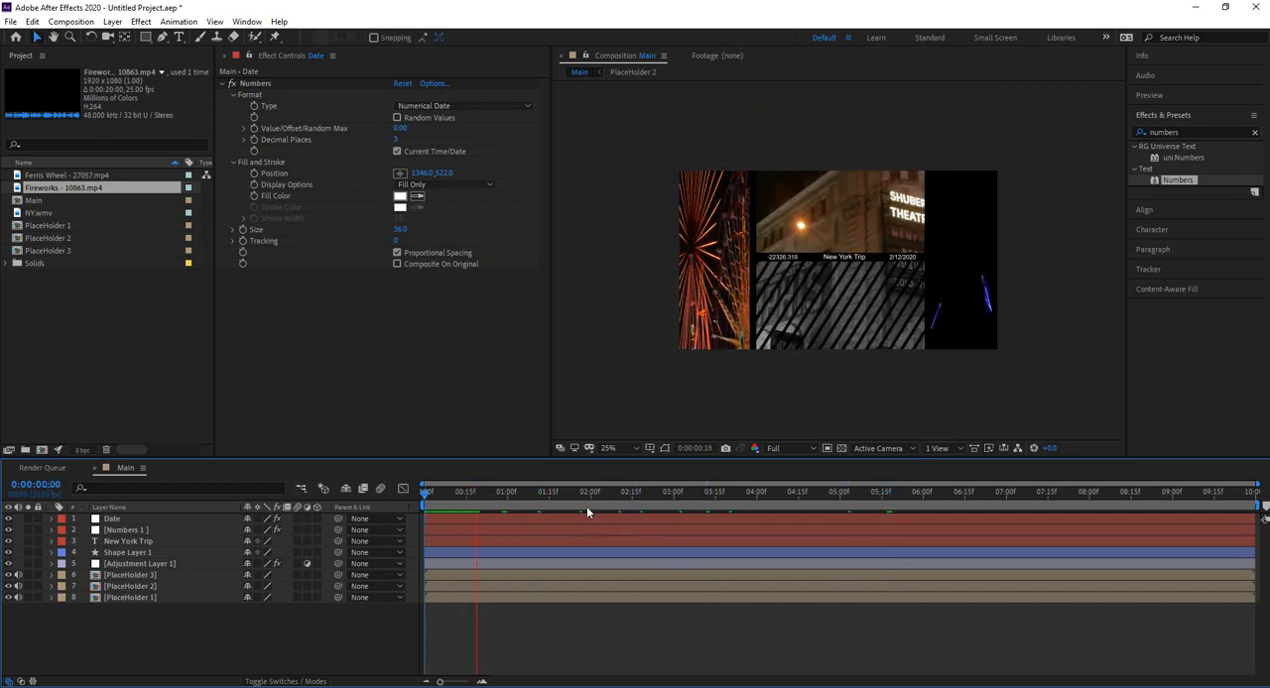